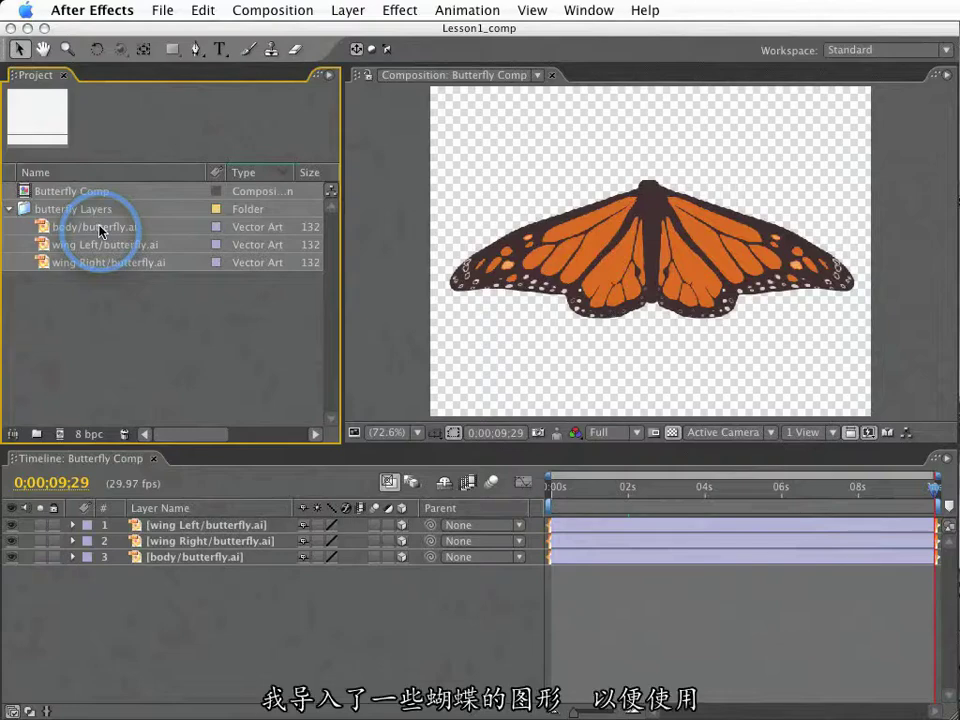
Inspect the body, wing Left and wing Right artwork items in the Project panel
{"action": "left_click", "coordinate": [100, 228]}
{"action": "left_click", "coordinate": [94, 245]}
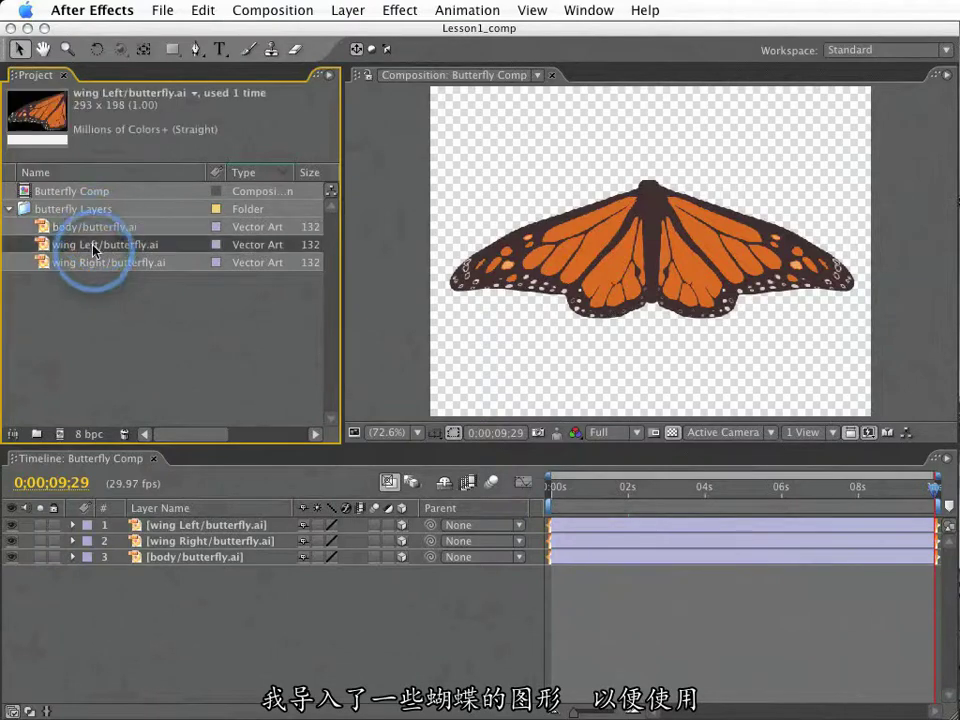
{"action": "left_click", "coordinate": [100, 263]}
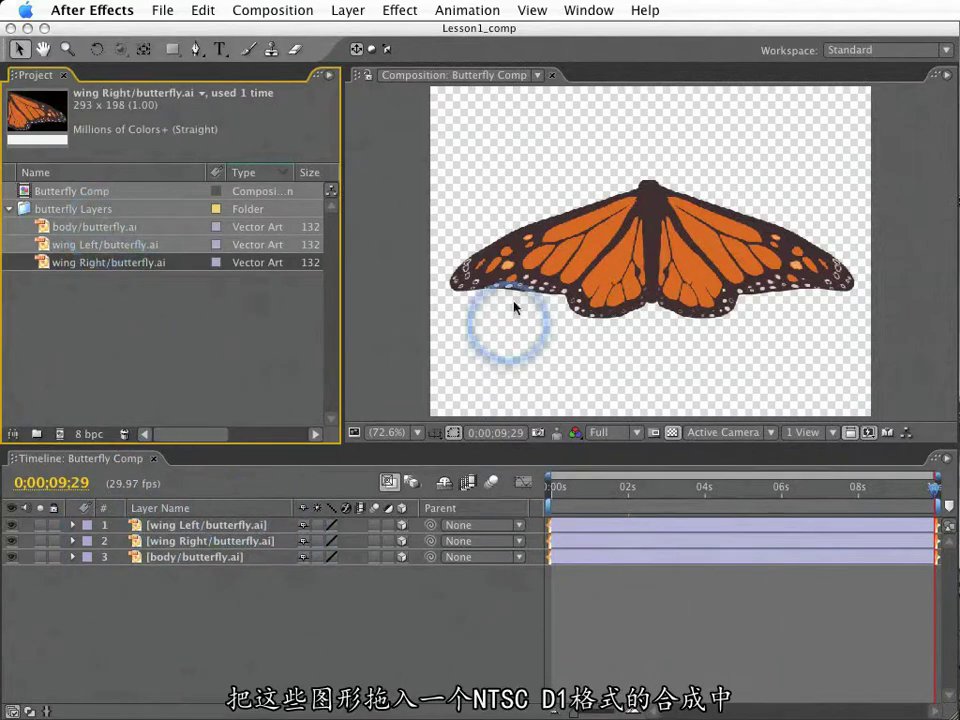
Select the left and right wing layers in the comp, ending with wing Left selected
{"action": "left_click", "coordinate": [523, 263]}
{"action": "left_click", "coordinate": [710, 250]}
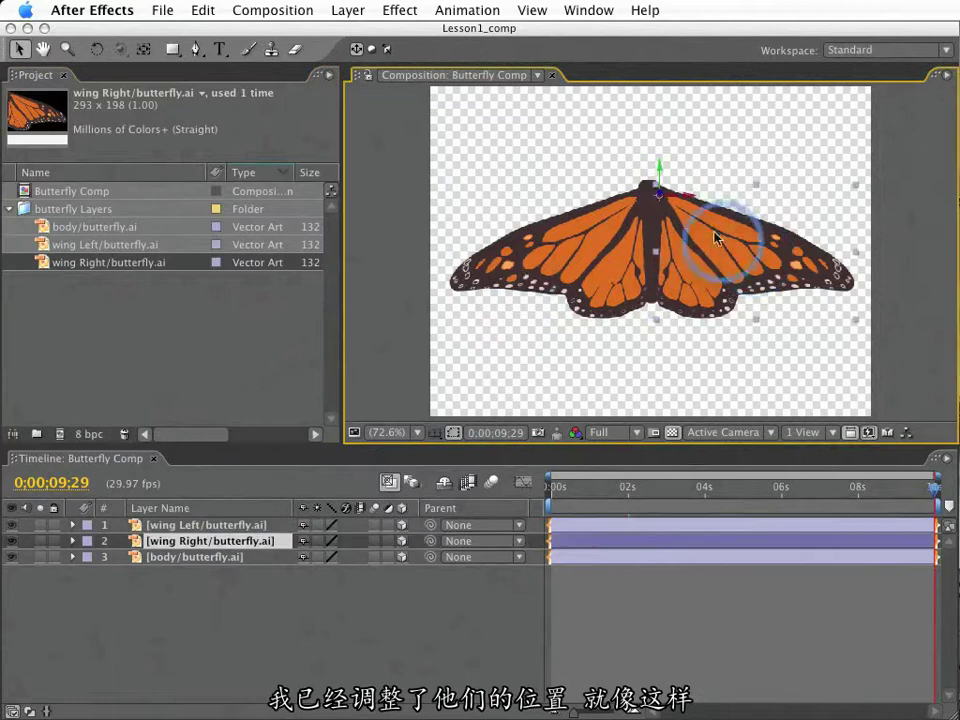
{"action": "left_click", "coordinate": [646, 200]}
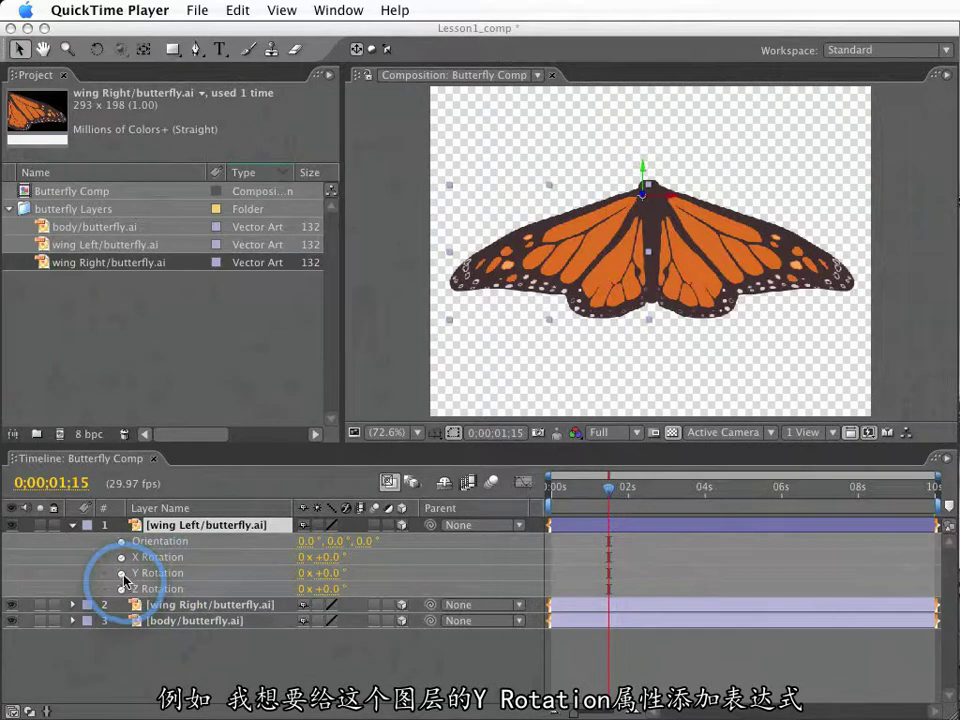
Add a transform.yRotation expression to wing Left's Y Rotation, briefly checking the Graph Editor
{"action": "left_click", "coordinate": [122, 574]}
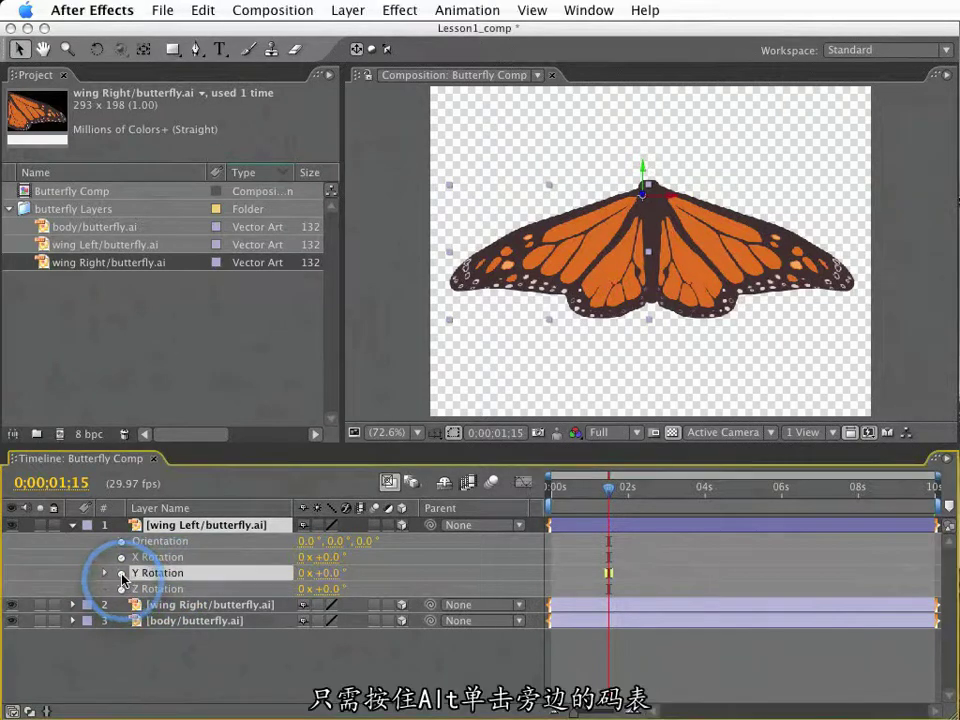
{"action": "left_click", "coordinate": [121, 574], "text": "alt"}
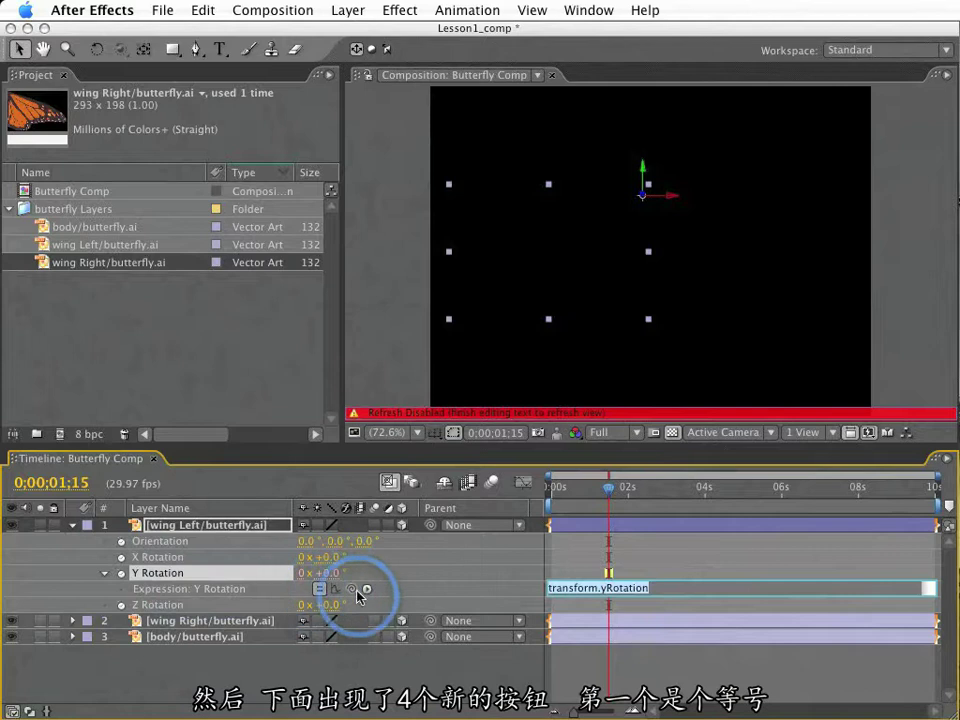
{"action": "left_click", "coordinate": [319, 588]}
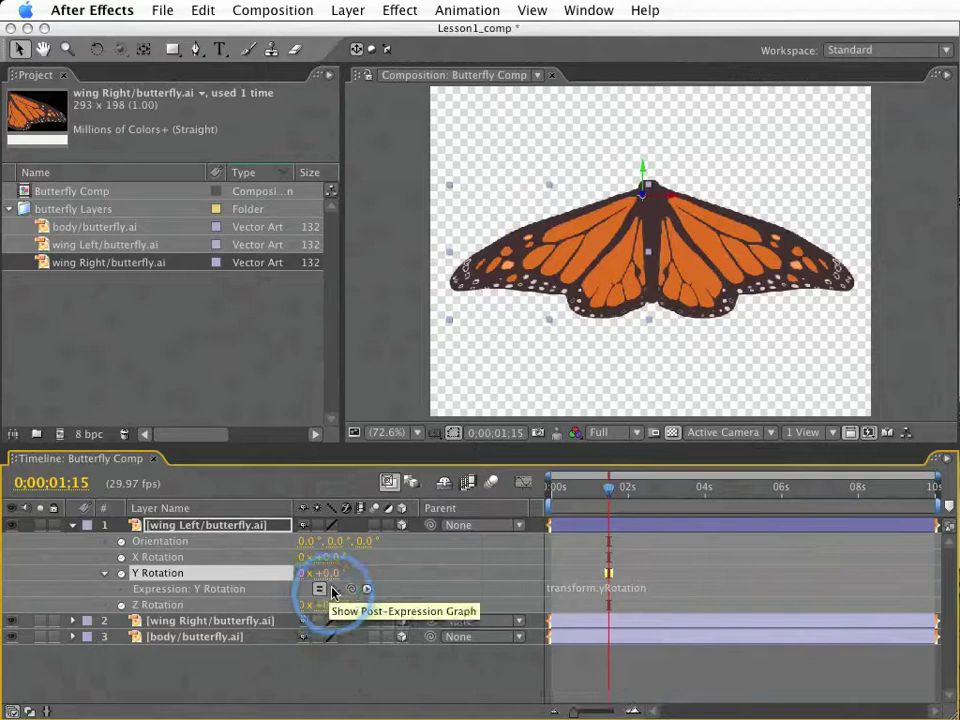
{"action": "left_click", "coordinate": [522, 483]}
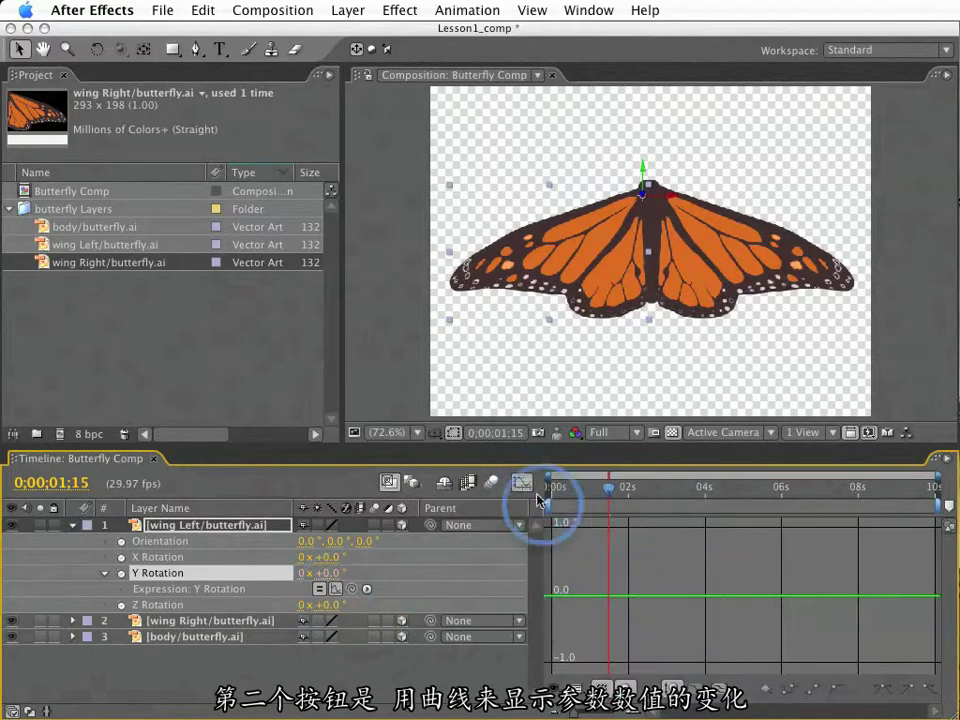
{"action": "left_click", "coordinate": [522, 483]}
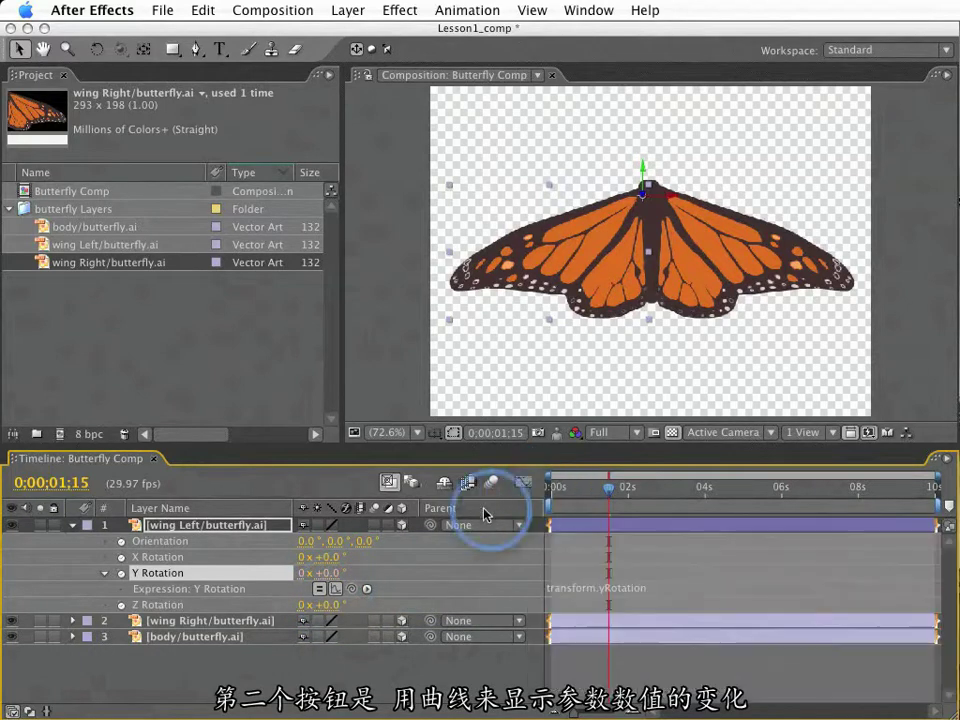
Browse the expression language menu, then also reveal the layer's Scale and Opacity properties
{"action": "left_click", "coordinate": [367, 590]}
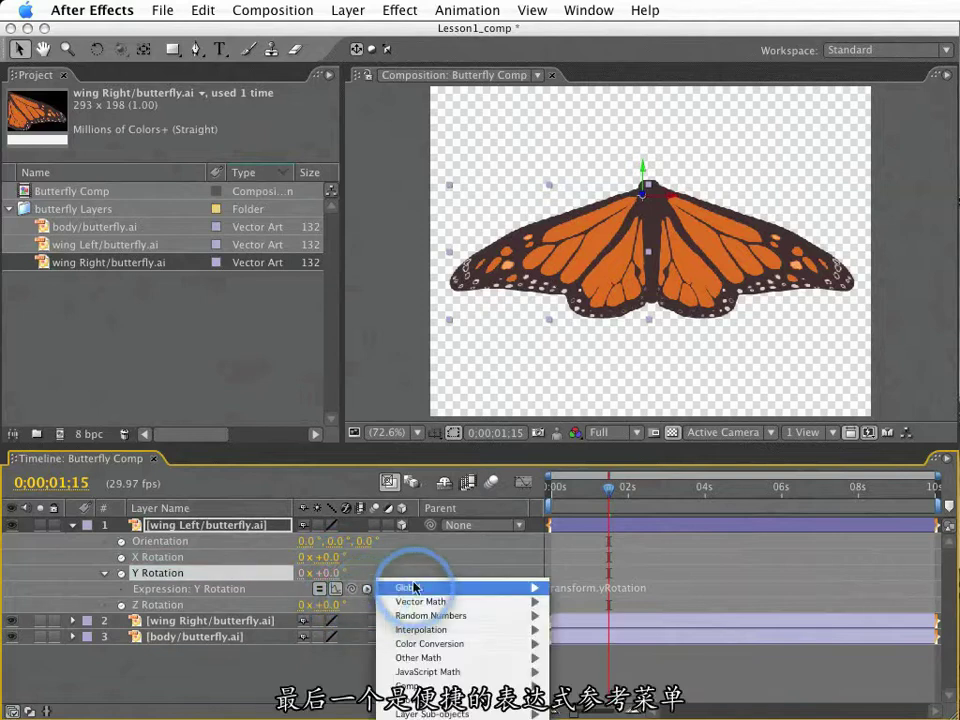
{"action": "mouse_move", "coordinate": [415, 586]}
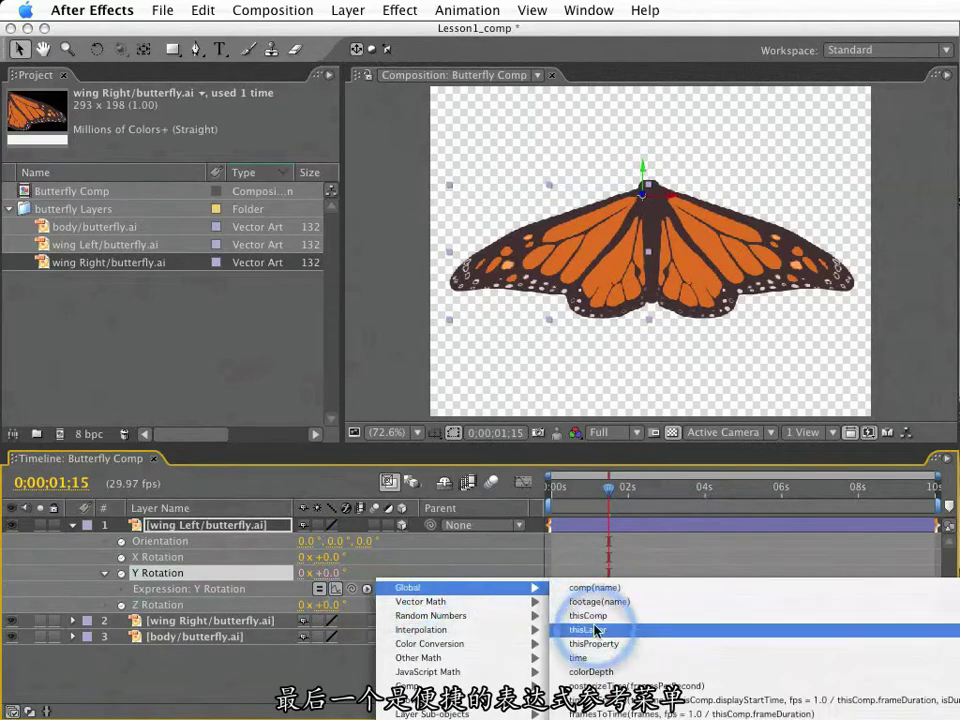
{"action": "mouse_move", "coordinate": [510, 644]}
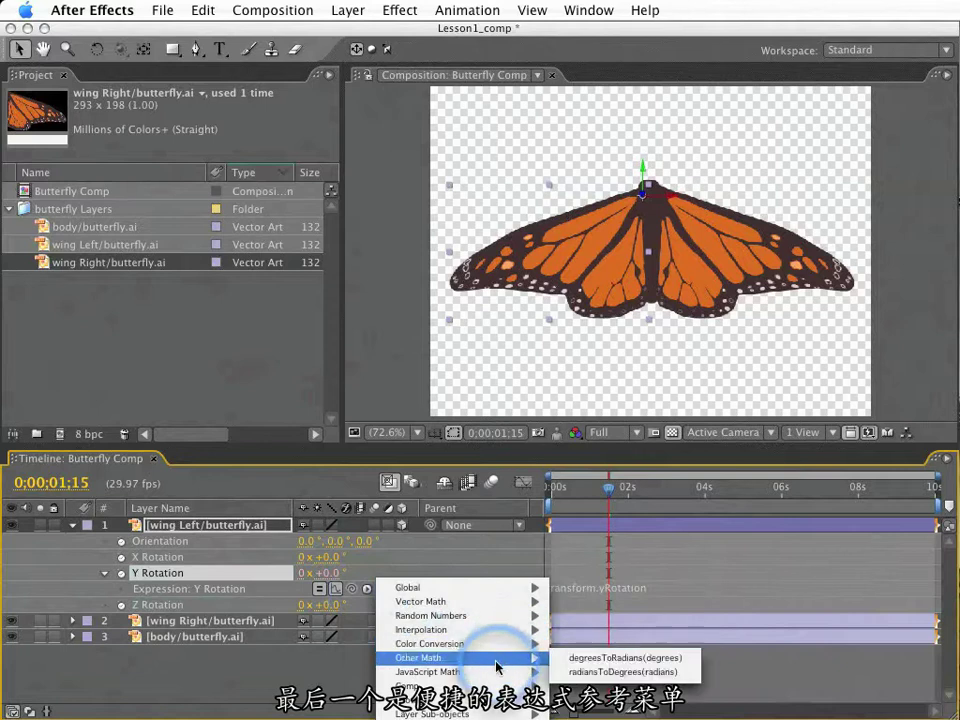
{"action": "mouse_move", "coordinate": [497, 672]}
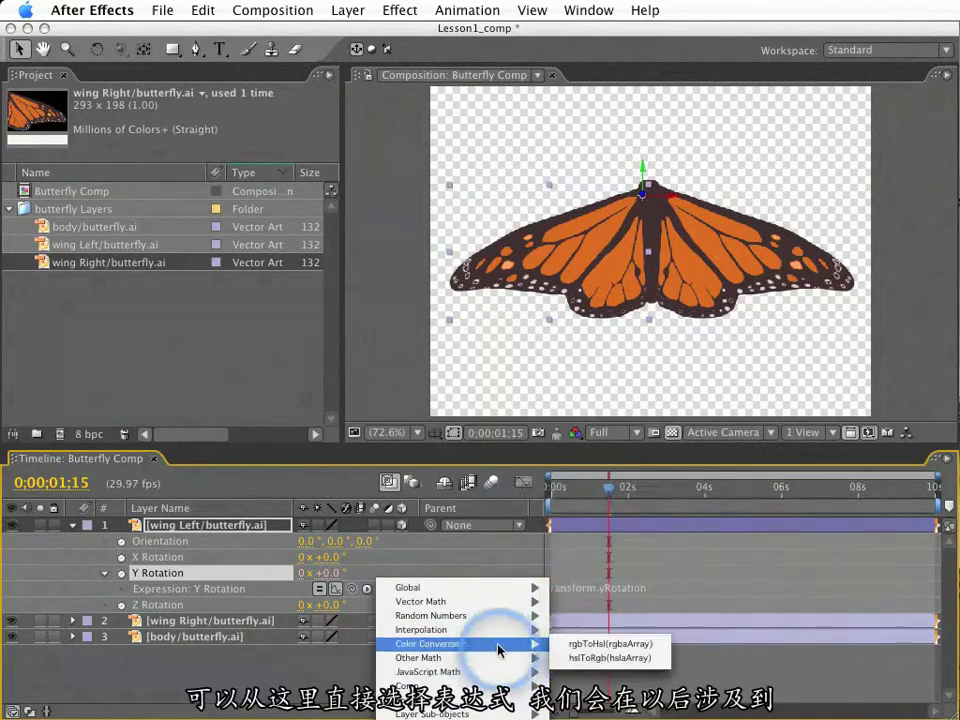
{"action": "left_click", "coordinate": [351, 623]}
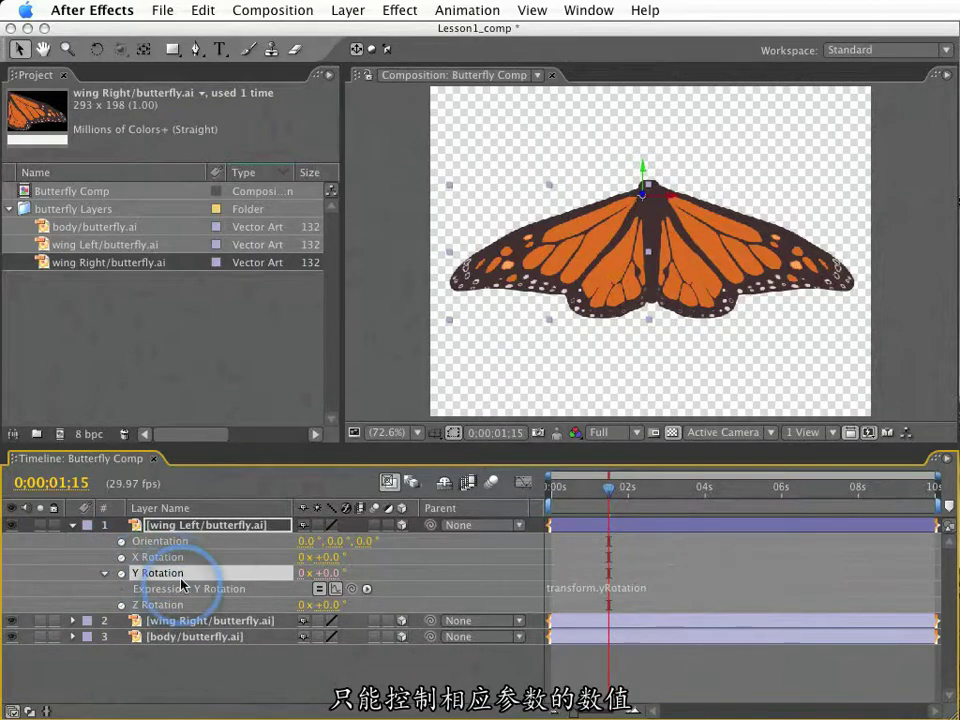
{"action": "key", "text": "shift+s"}
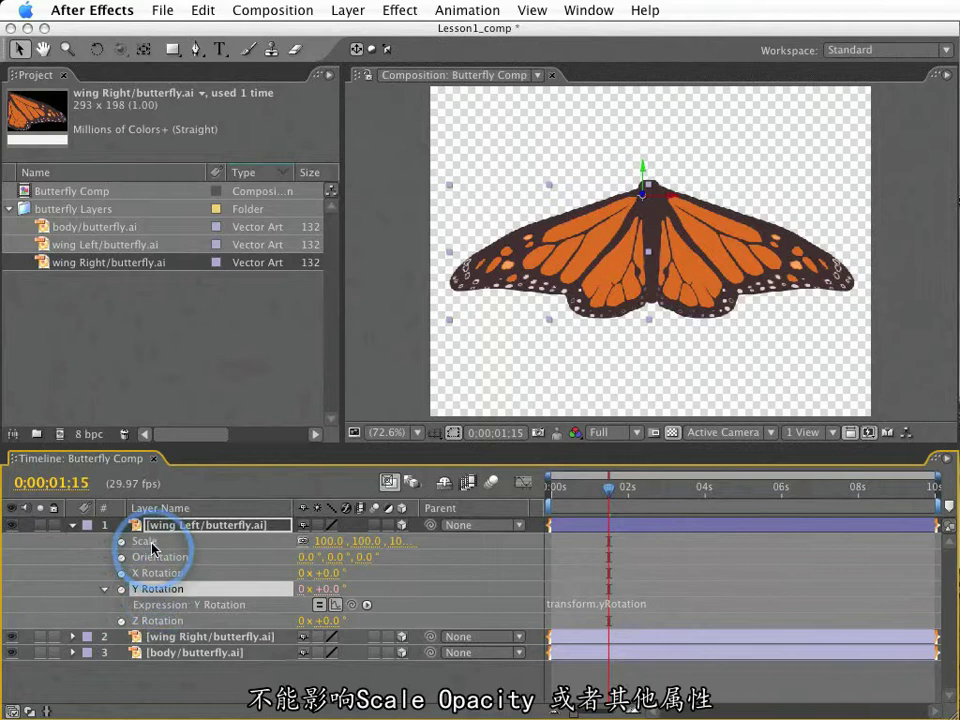
{"action": "key", "text": "shift+t"}
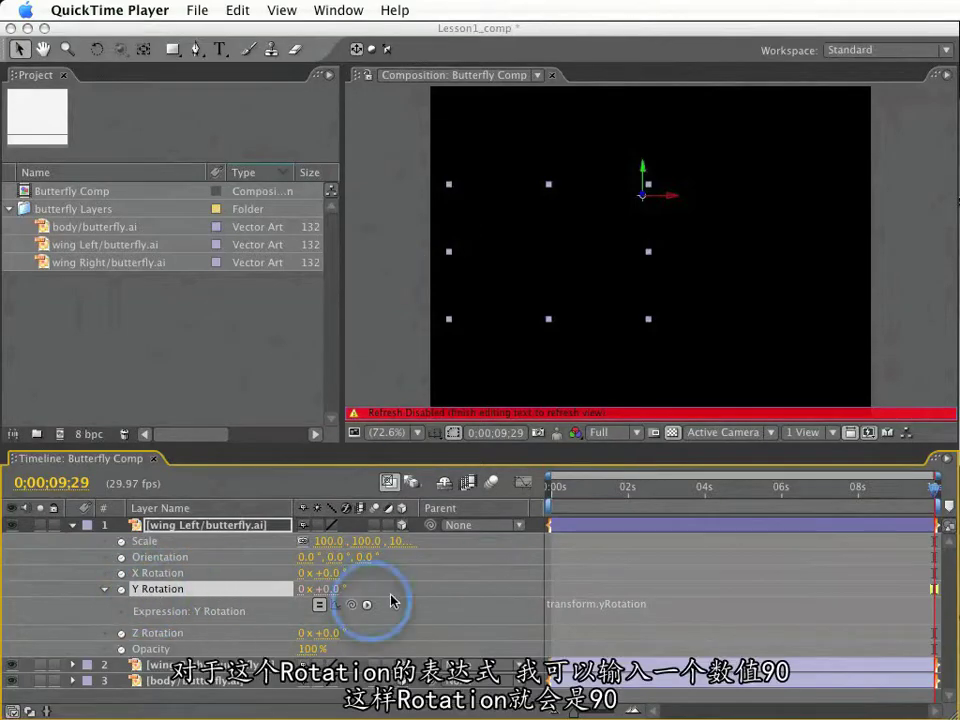
Set wing Left's Y Rotation expression to 90 so the wing turns 90°
{"action": "left_click", "coordinate": [606, 604]}
{"action": "left_click", "coordinate": [640, 604]}
{"action": "type", "text": "90"}
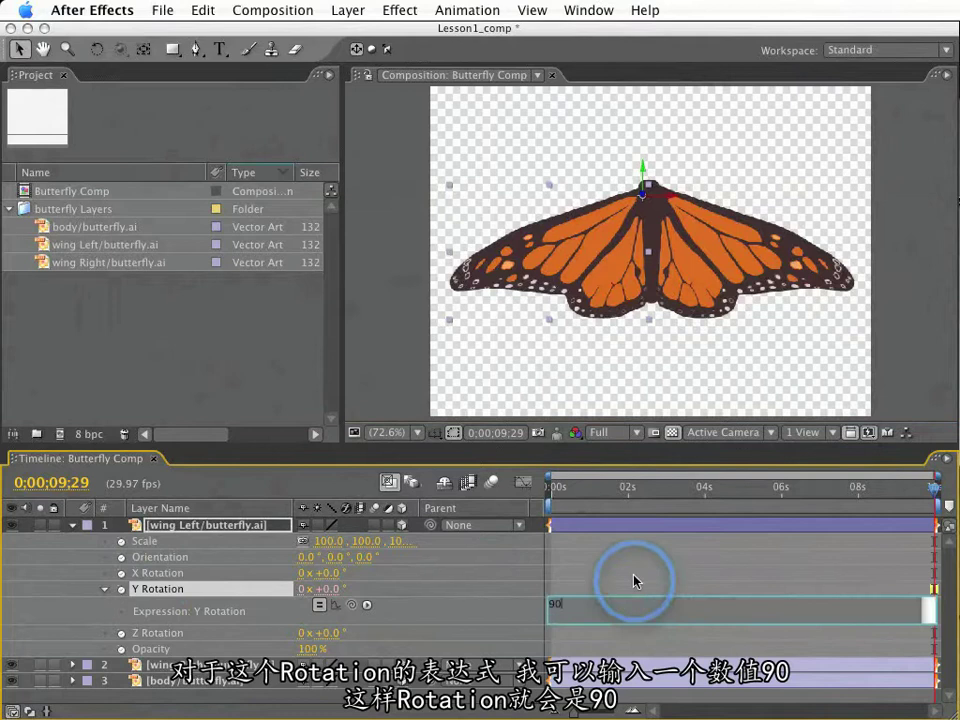
{"action": "key", "text": "KP_Enter"}
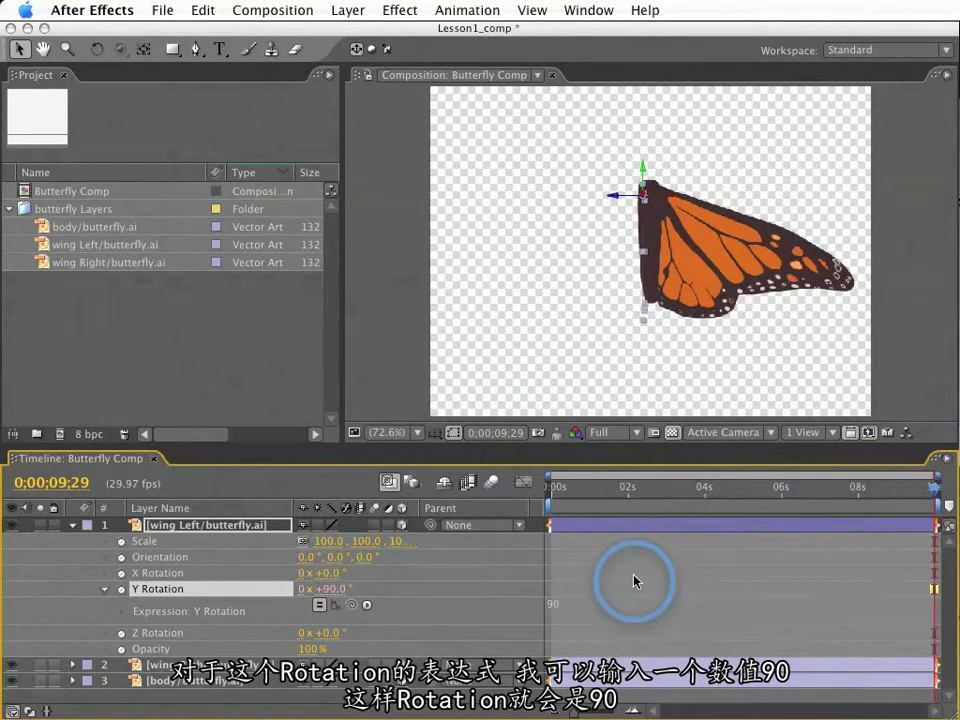
Rewrite the Y Rotation expression as the arithmetic 100 - 40 * 2
{"action": "left_click", "coordinate": [553, 605]}
{"action": "type", "text": "+ 10"}
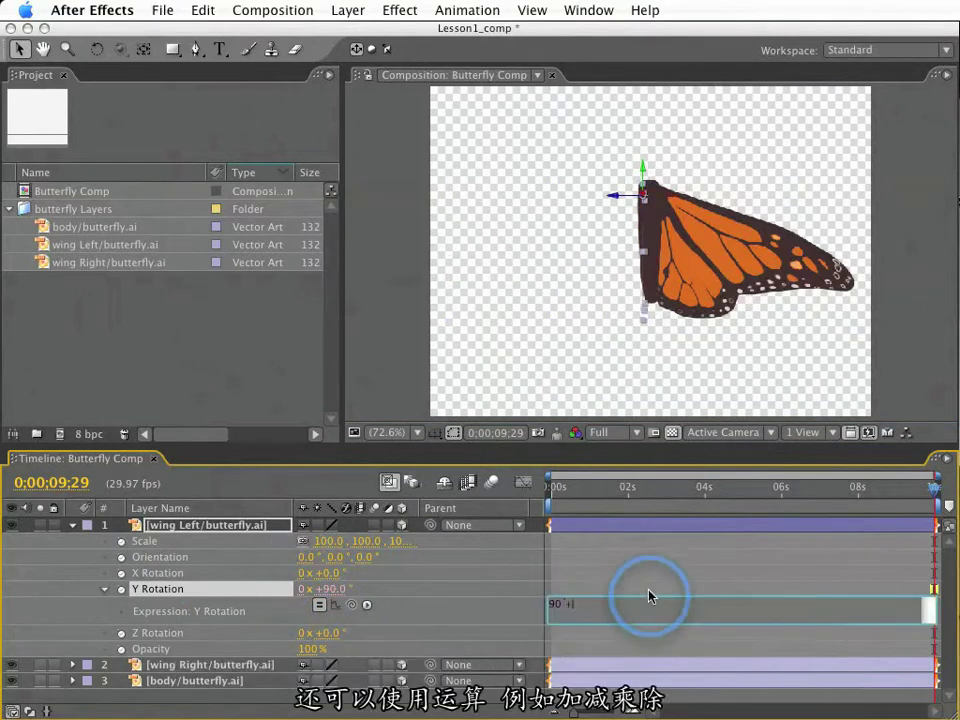
{"action": "type", "text": " - 20 * 10 / 5"}
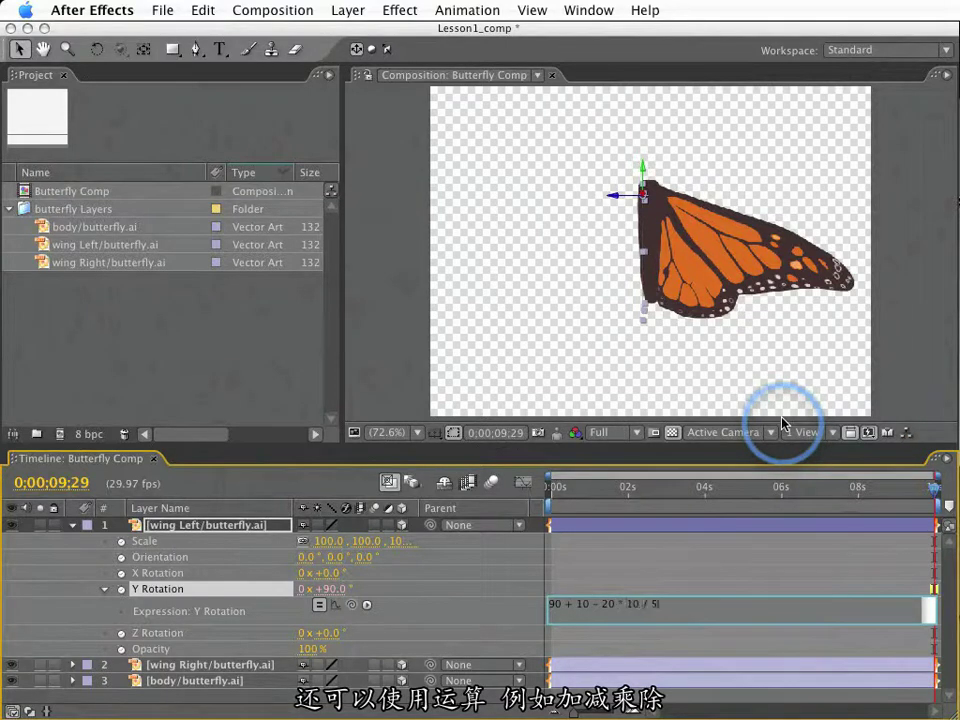
{"action": "left_click", "coordinate": [364, 606]}
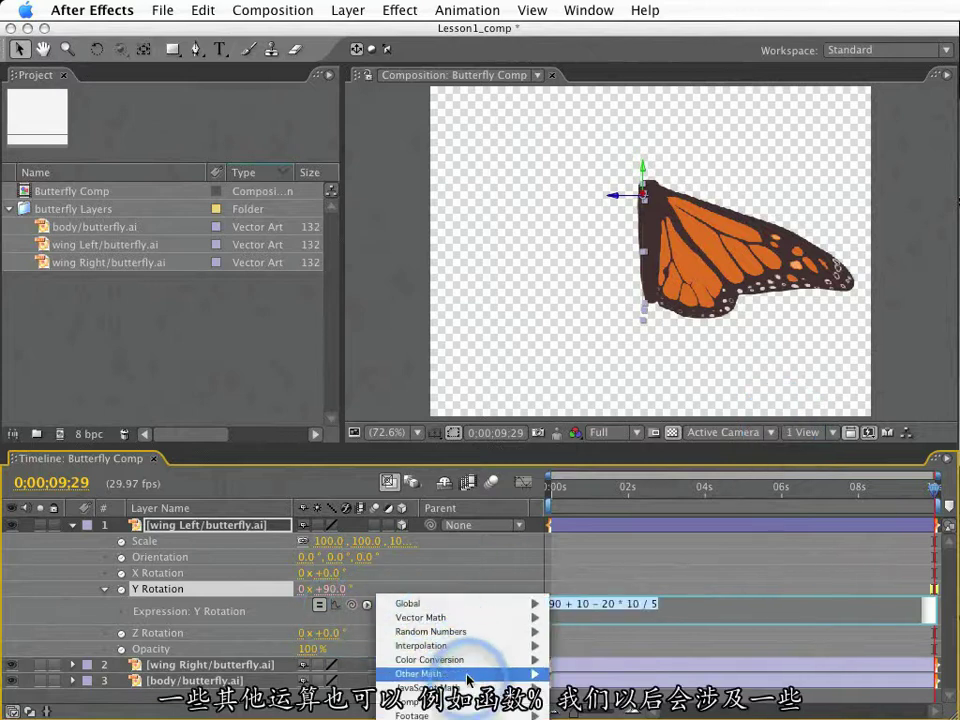
{"action": "mouse_move", "coordinate": [474, 688]}
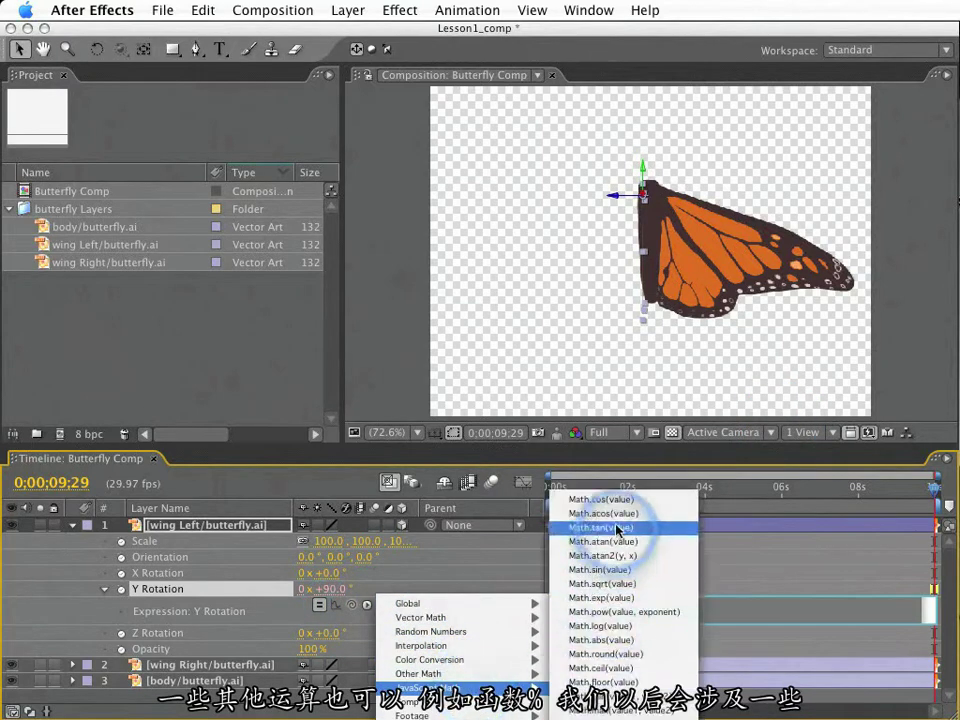
{"action": "left_click", "coordinate": [589, 602]}
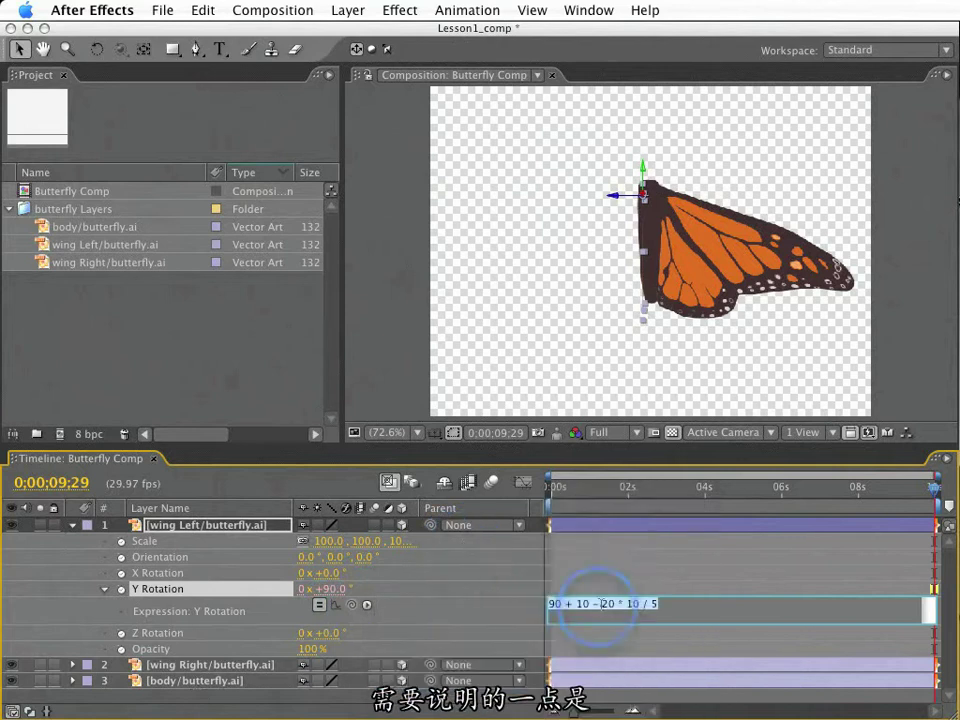
{"action": "left_click", "coordinate": [660, 604]}
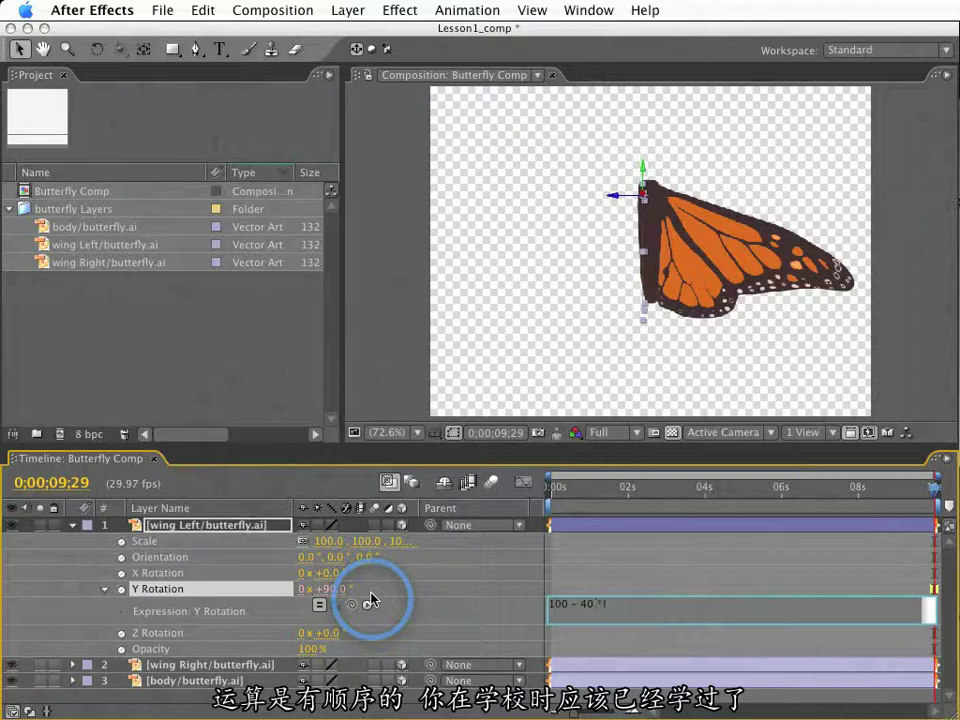
{"action": "key", "text": "KP_Enter"}
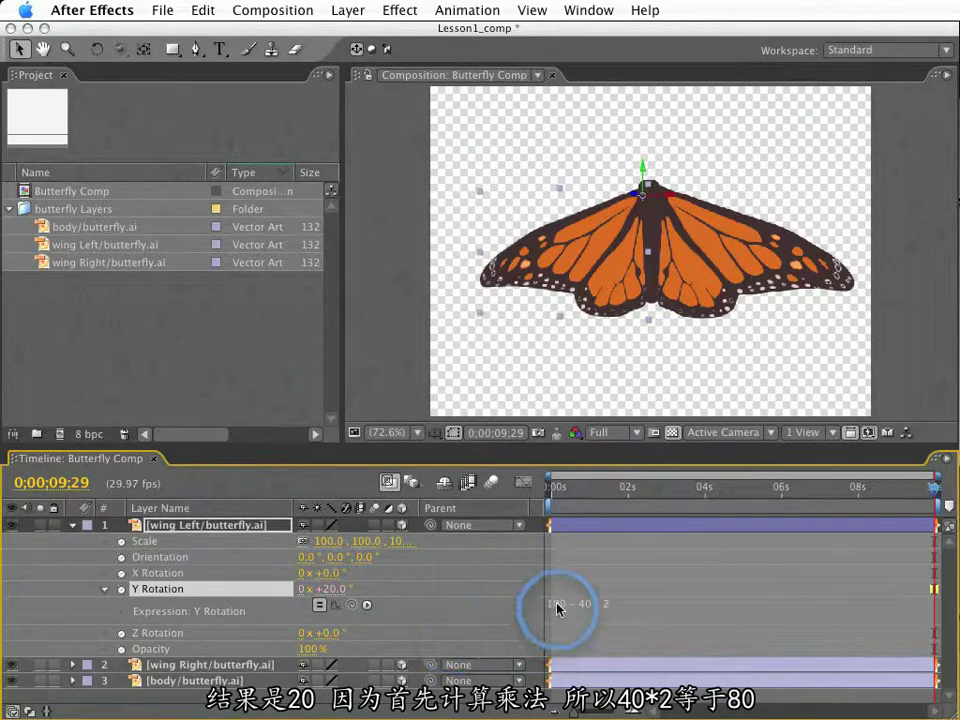
Wrap 100 - 40 in parentheses so the expression yields 120°
{"action": "left_click", "coordinate": [745, 603]}
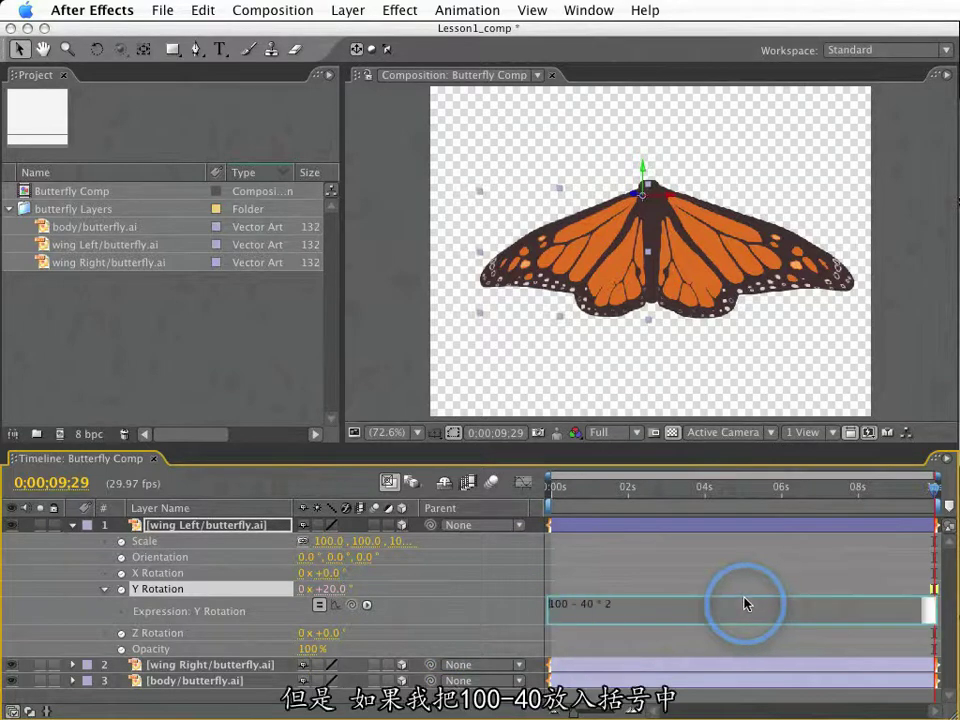
{"action": "key", "text": "Left"}
{"action": "type", "text": ")"}
{"action": "key", "text": "KP_Enter"}
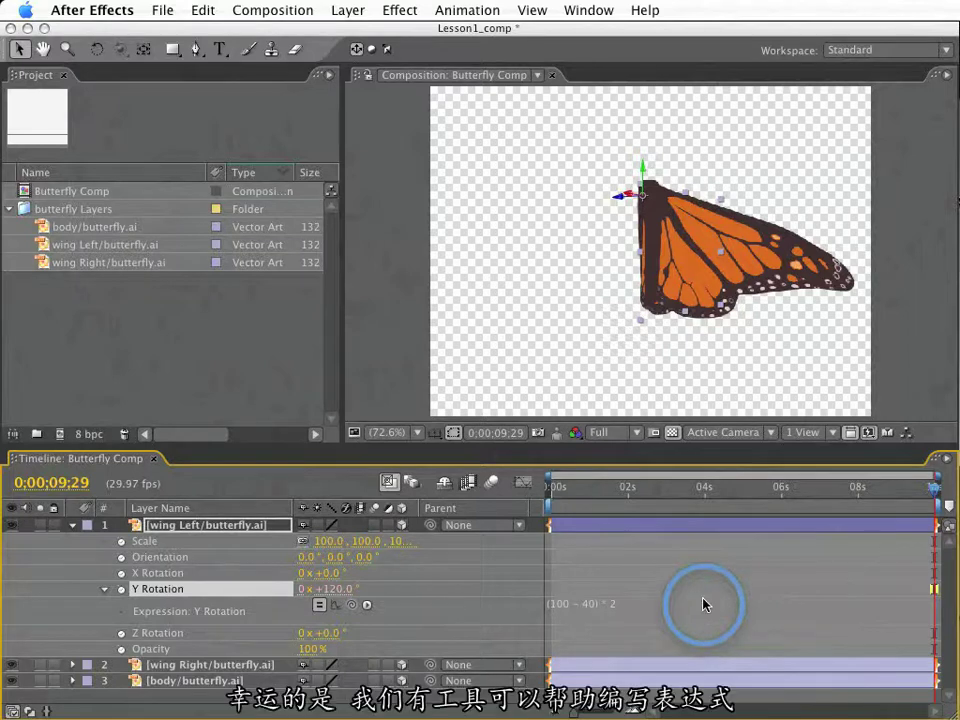
Pick-whip wing Left's Y Rotation expression to its Opacity, then lower Opacity to test
{"action": "left_click", "coordinate": [366, 605]}
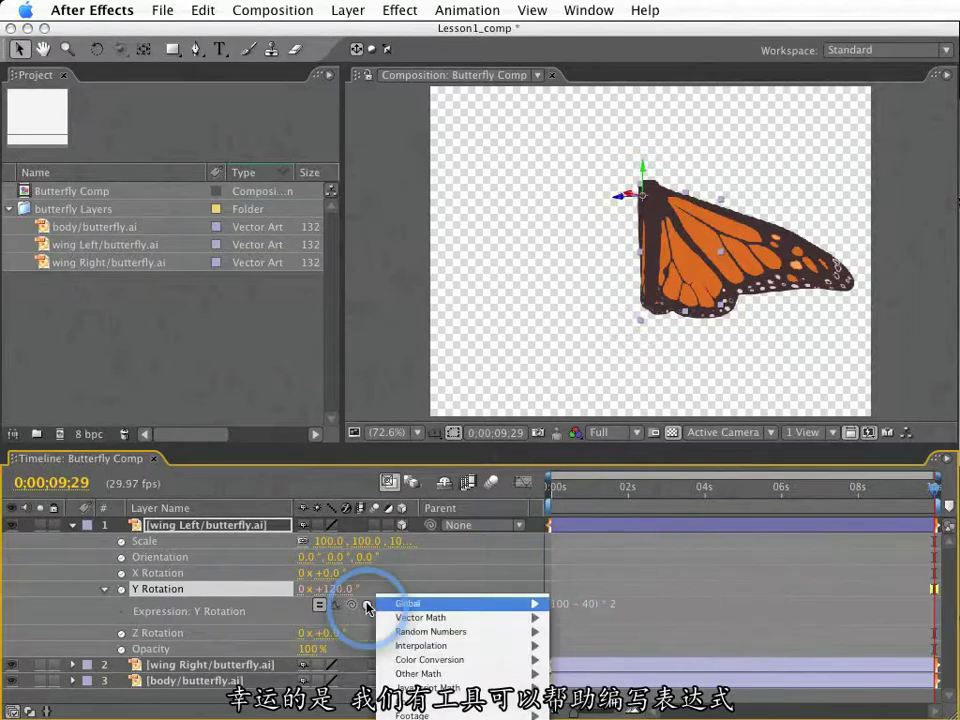
{"action": "left_click", "coordinate": [424, 585]}
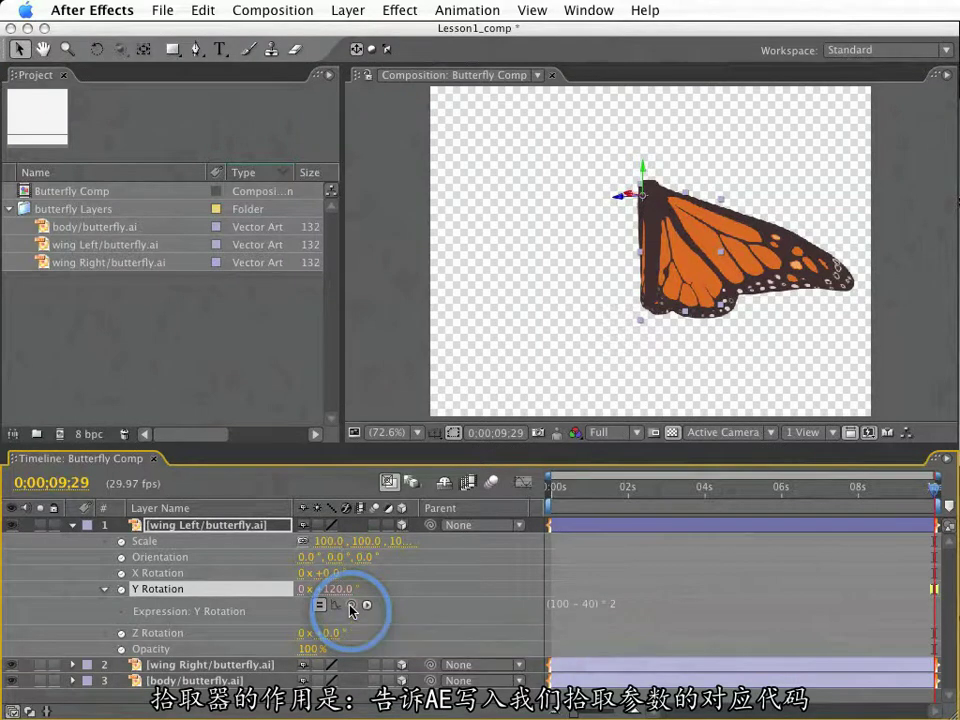
{"action": "left_click_drag", "start_coordinate": [353, 605], "coordinate": [183, 650]}
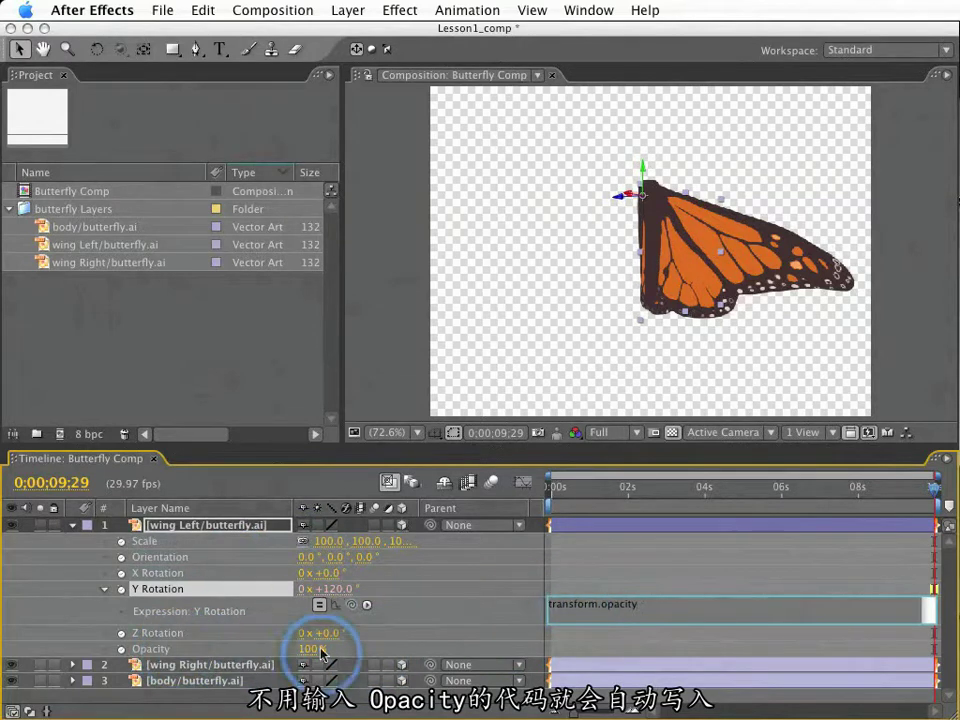
{"action": "left_click", "coordinate": [469, 610]}
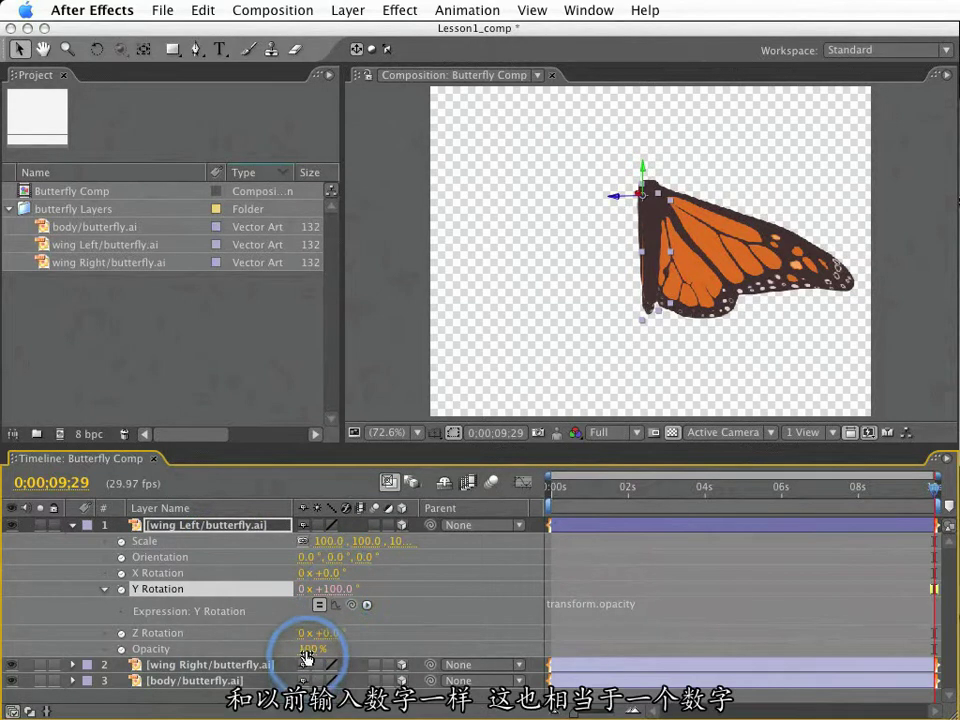
{"action": "left_click_drag", "start_coordinate": [308, 648], "coordinate": [332, 650]}
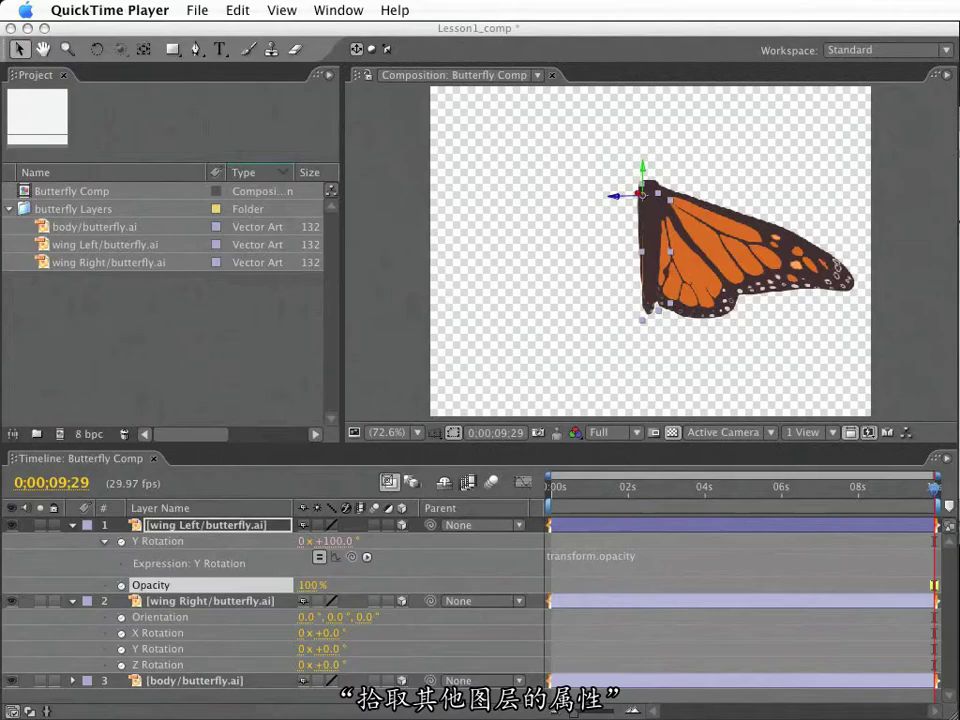
Pick-whip wing Left's Y Rotation expression to wing Right's Y Rotation and scrub it to test
{"action": "left_click", "coordinate": [560, 563]}
{"action": "left_click", "coordinate": [589, 558]}
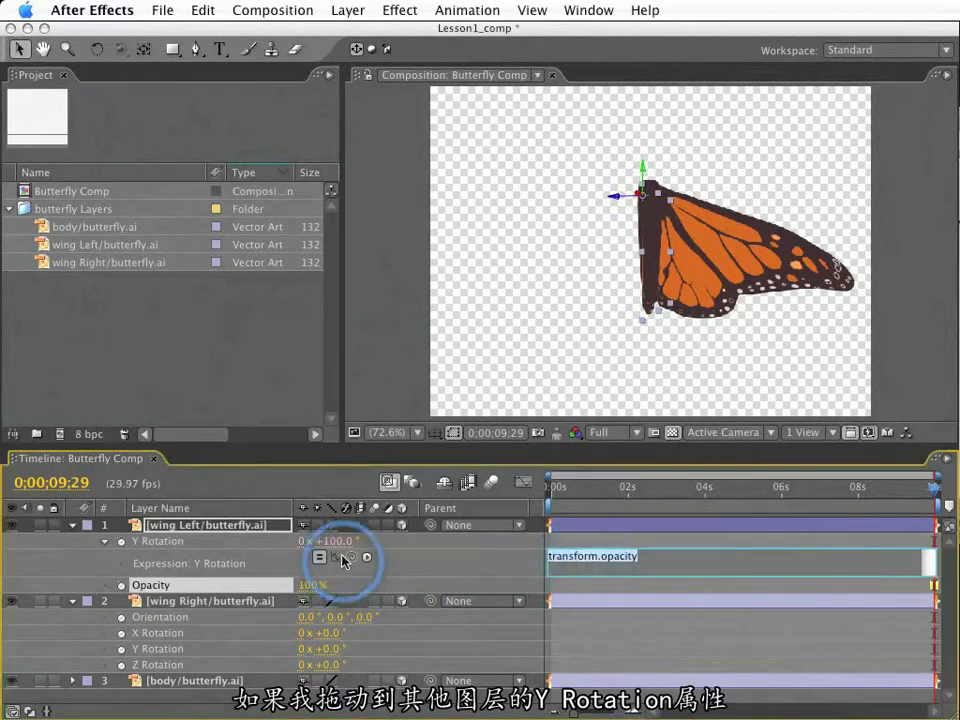
{"action": "left_click_drag", "start_coordinate": [351, 557], "coordinate": [218, 650]}
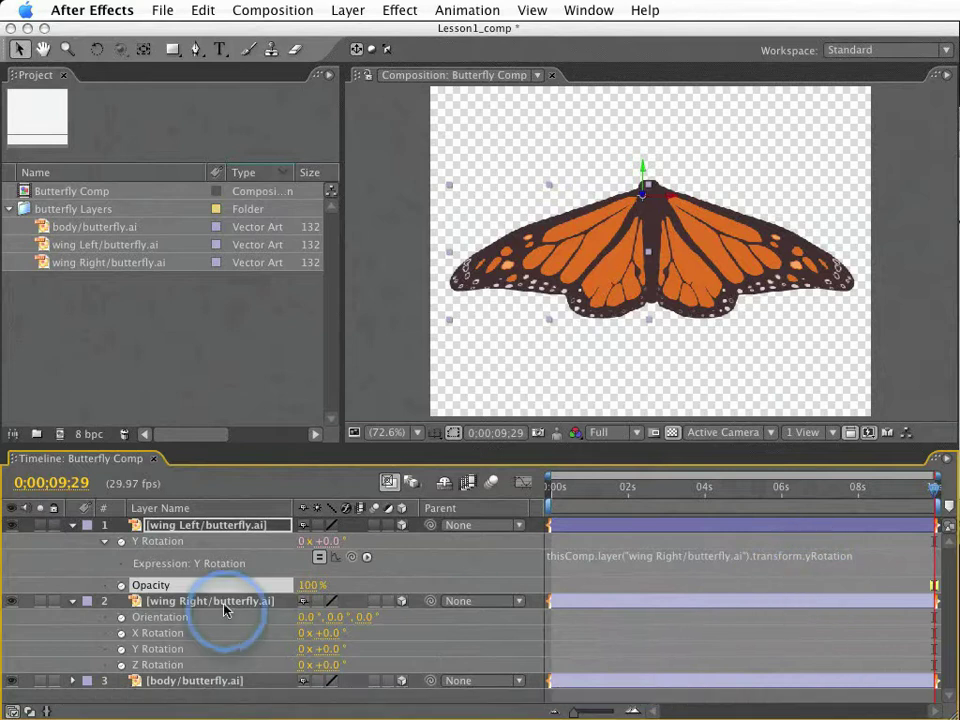
{"action": "left_click", "coordinate": [160, 649]}
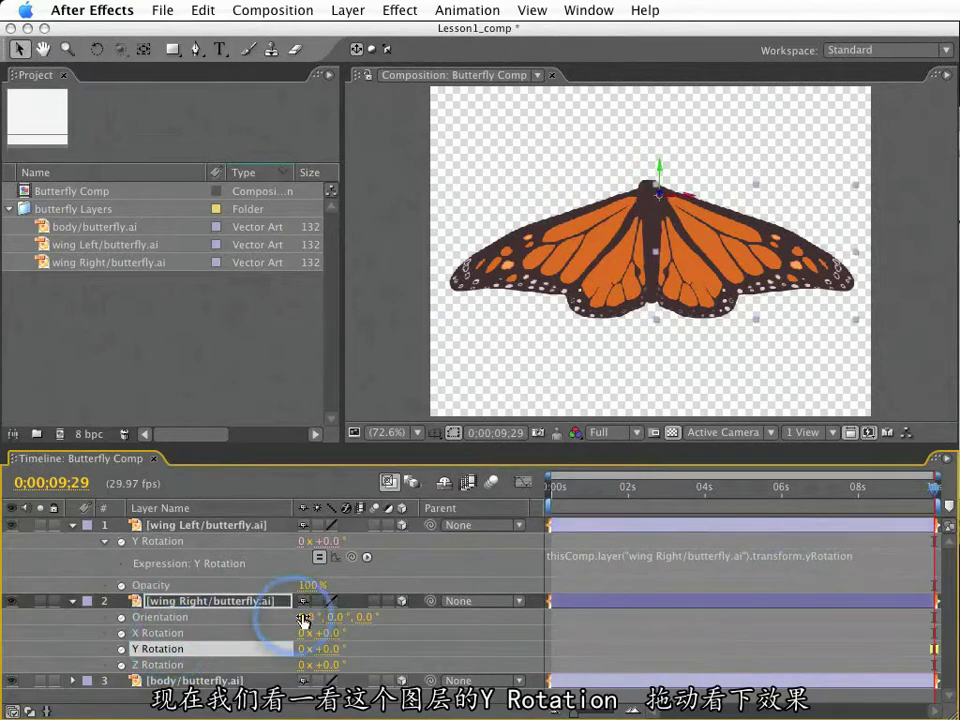
{"action": "left_click_drag", "start_coordinate": [325, 649], "coordinate": [358, 643]}
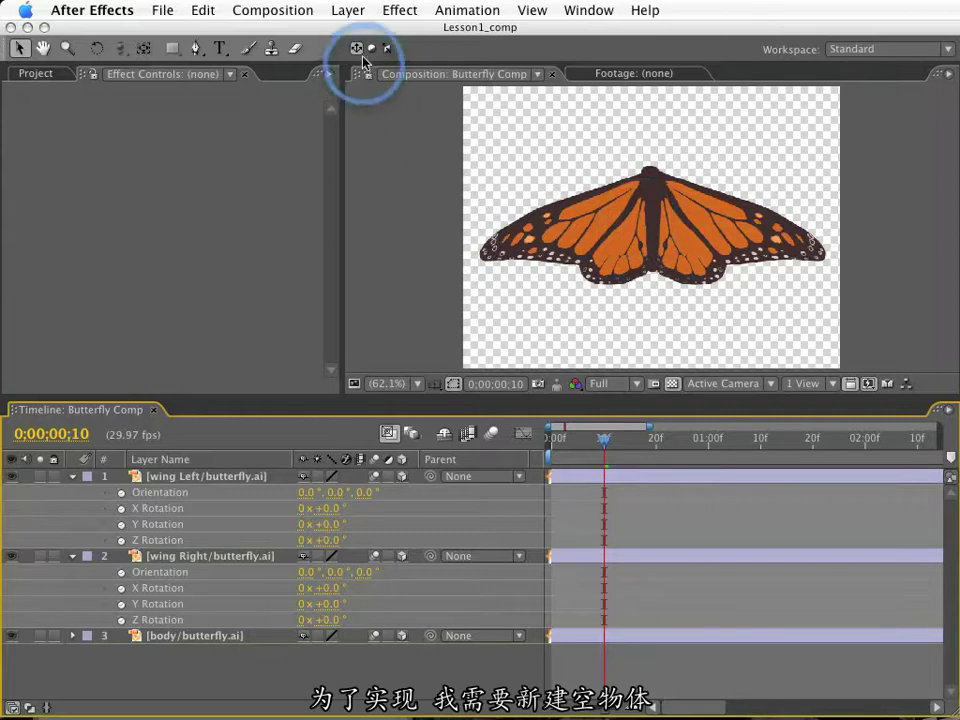
Create a new null object layer, Null 4, from the Layer menu
{"action": "left_click", "coordinate": [344, 9]}
{"action": "mouse_move", "coordinate": [364, 35]}
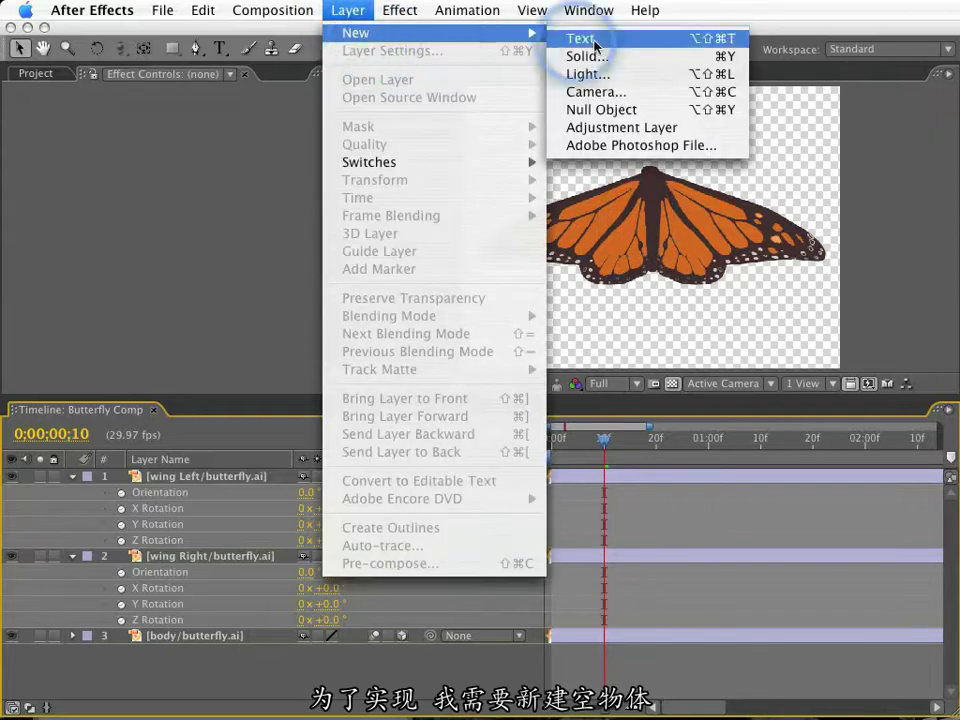
{"action": "left_click", "coordinate": [620, 109]}
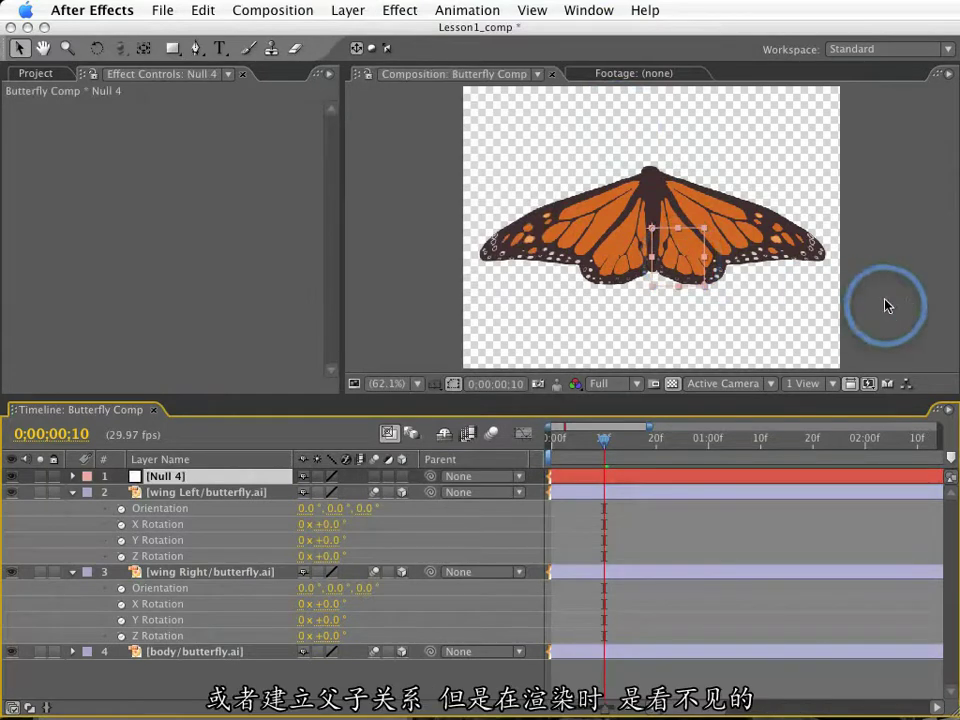
Apply an Expression Controls > Slider Control effect to Null 4
{"action": "left_click", "coordinate": [418, 16]}
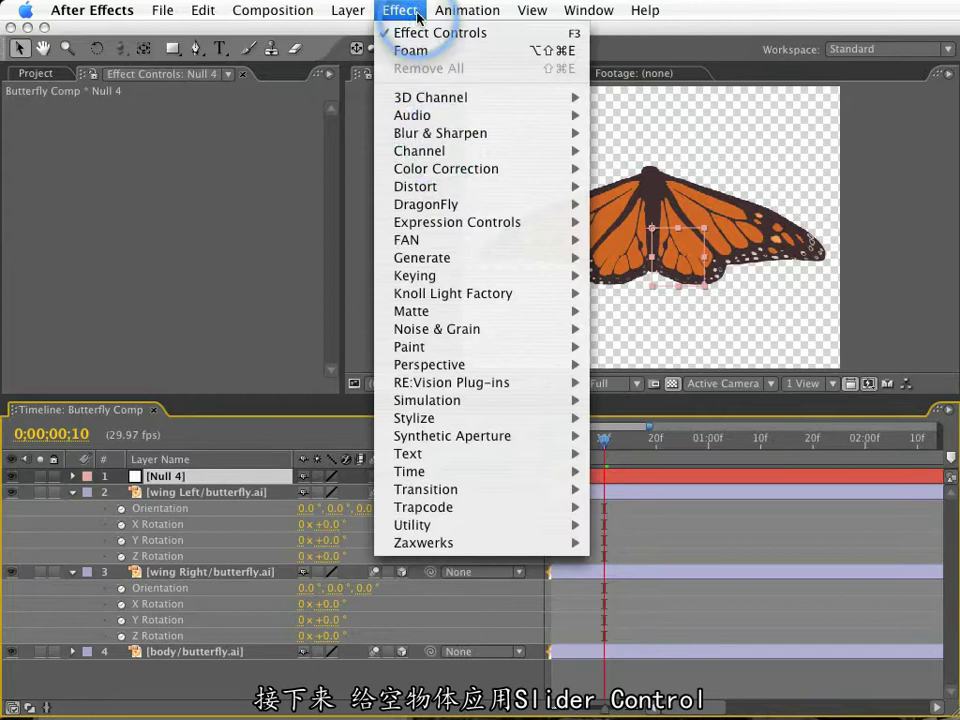
{"action": "mouse_move", "coordinate": [467, 222]}
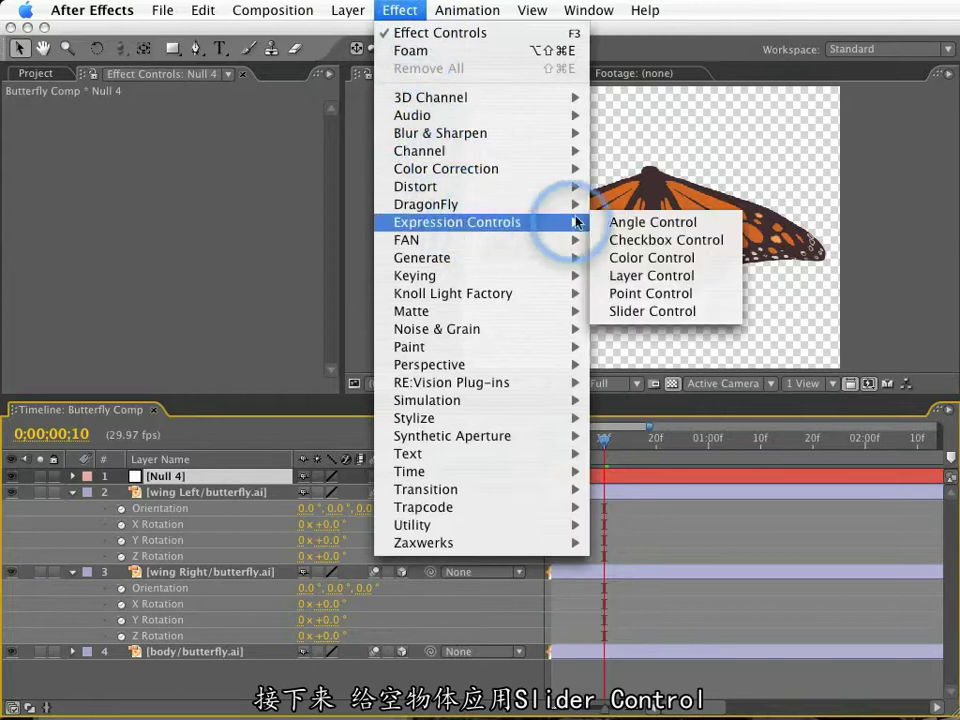
{"action": "left_click", "coordinate": [644, 312]}
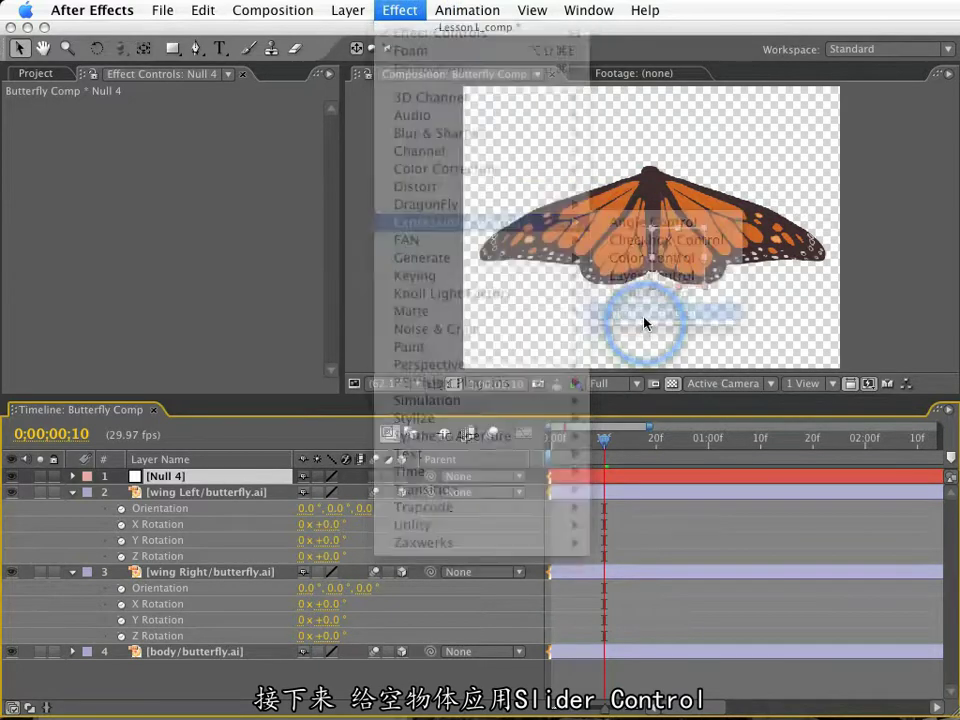
{"action": "left_click", "coordinate": [401, 10]}
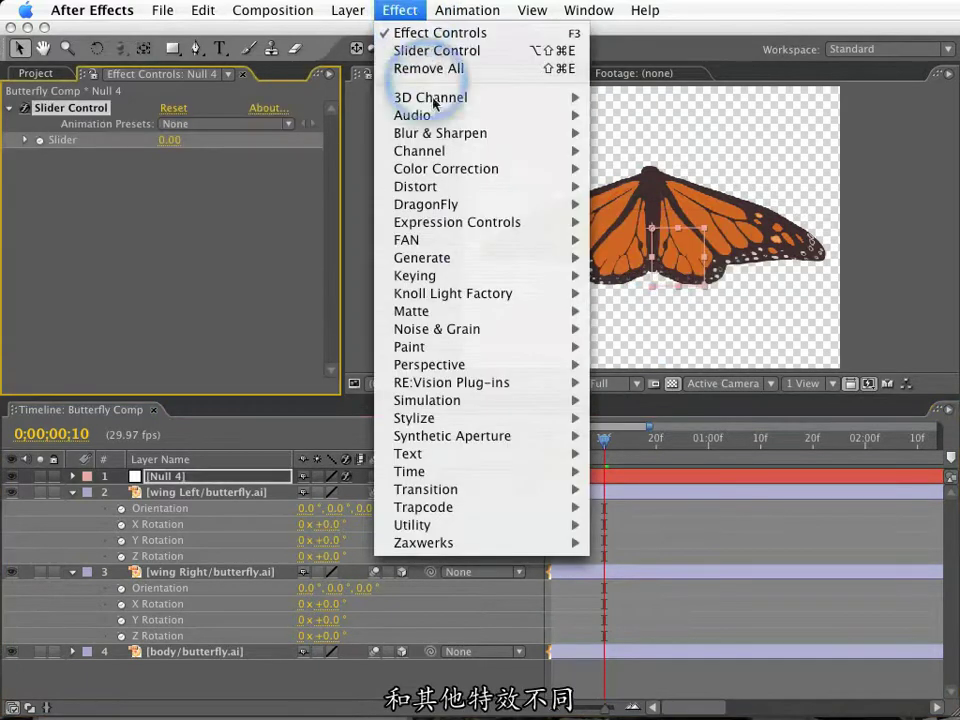
{"action": "mouse_move", "coordinate": [450, 229]}
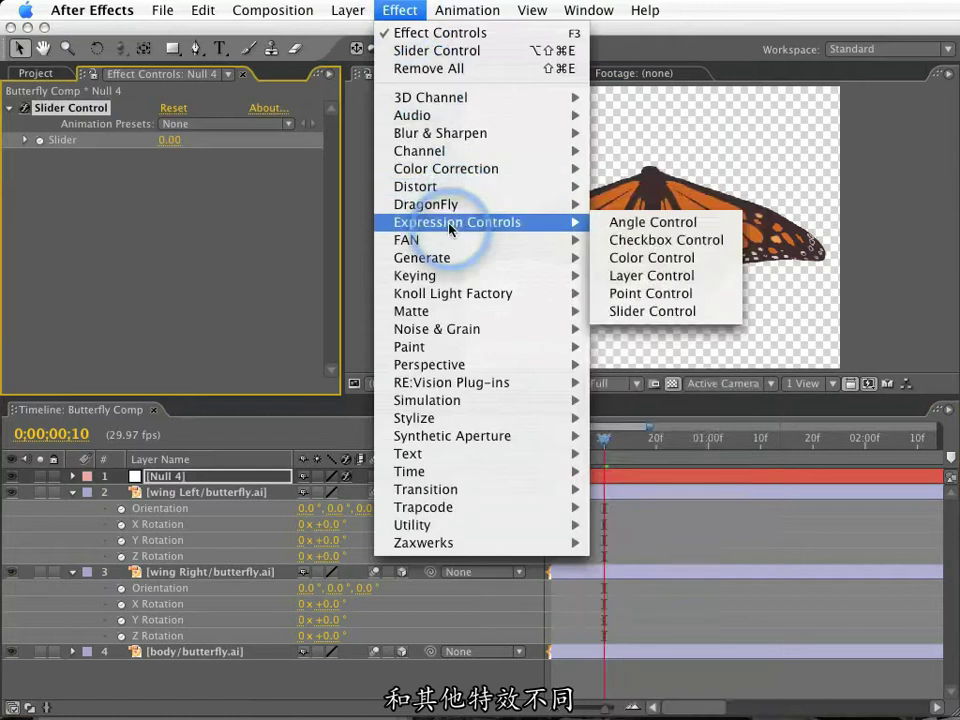
{"action": "left_click", "coordinate": [257, 231]}
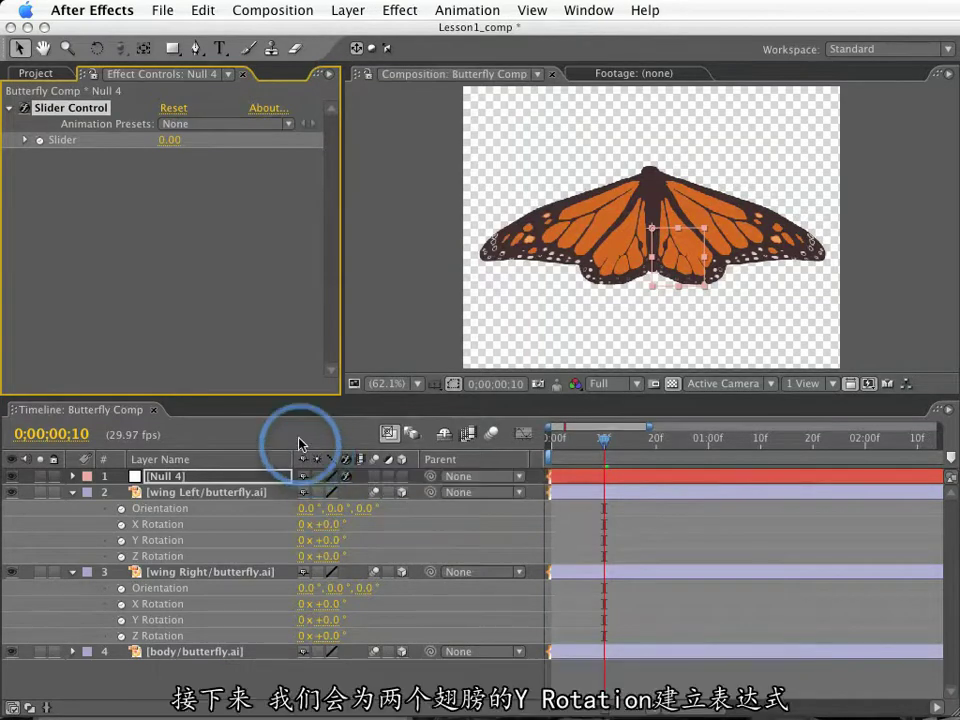
Add expressions to both wings' Y Rotation and reveal Null 4's Slider Control
{"action": "left_click", "coordinate": [121, 540], "text": "alt"}
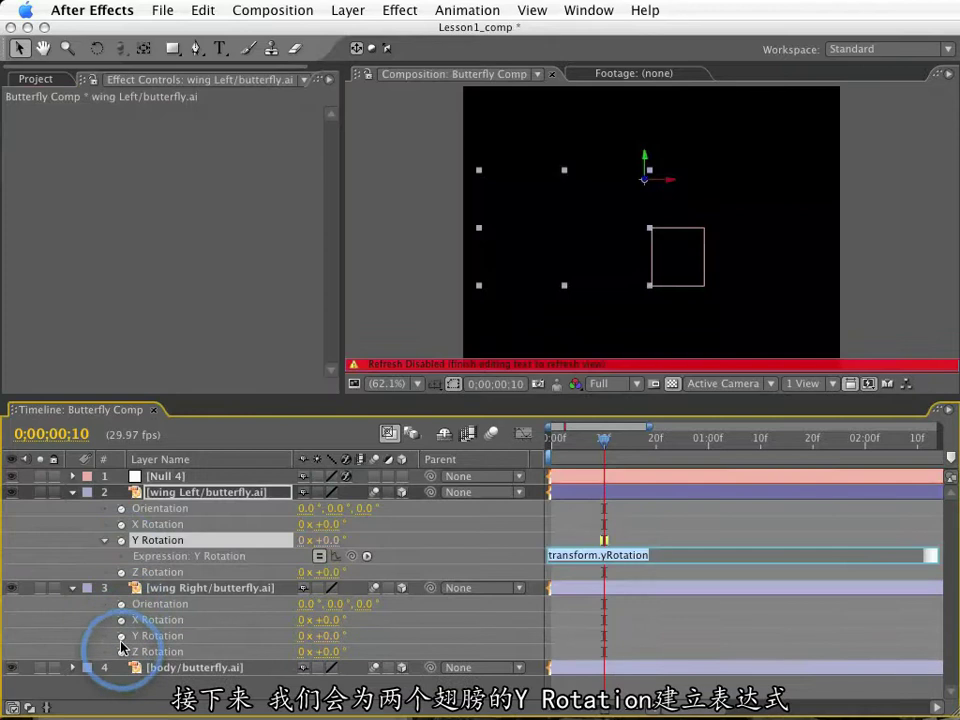
{"action": "left_click", "coordinate": [121, 637], "text": "alt"}
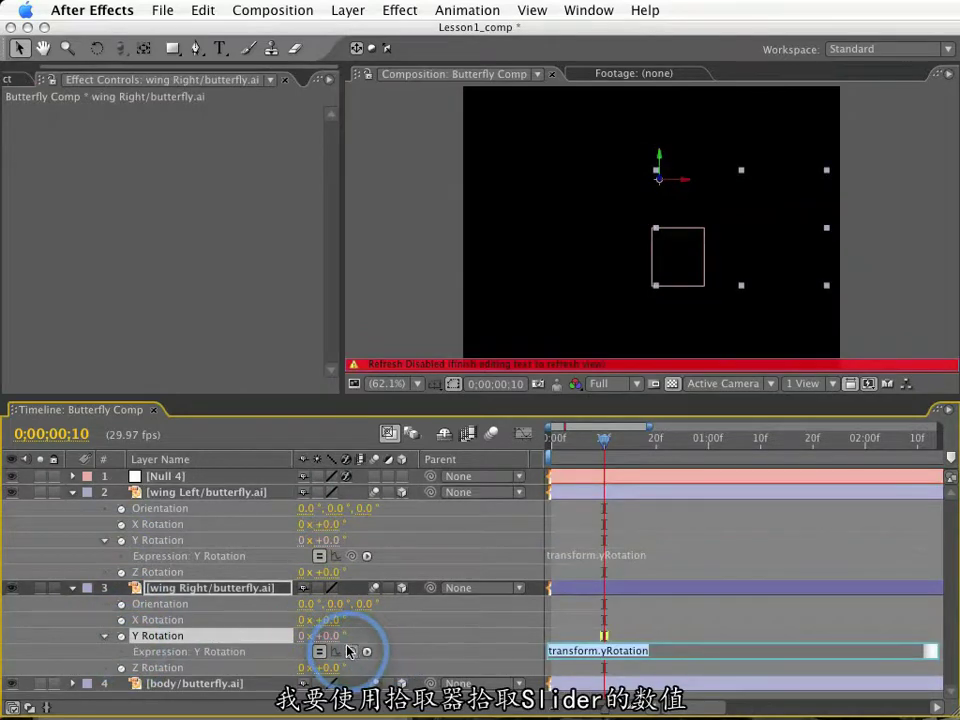
{"action": "left_click", "coordinate": [168, 477]}
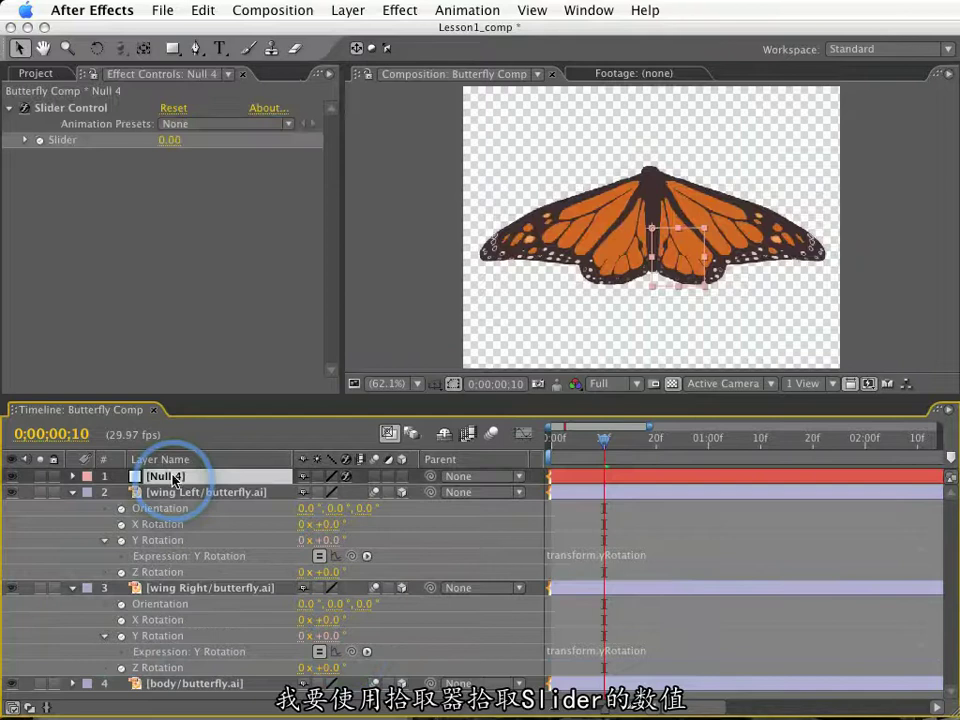
{"action": "key", "text": "e"}
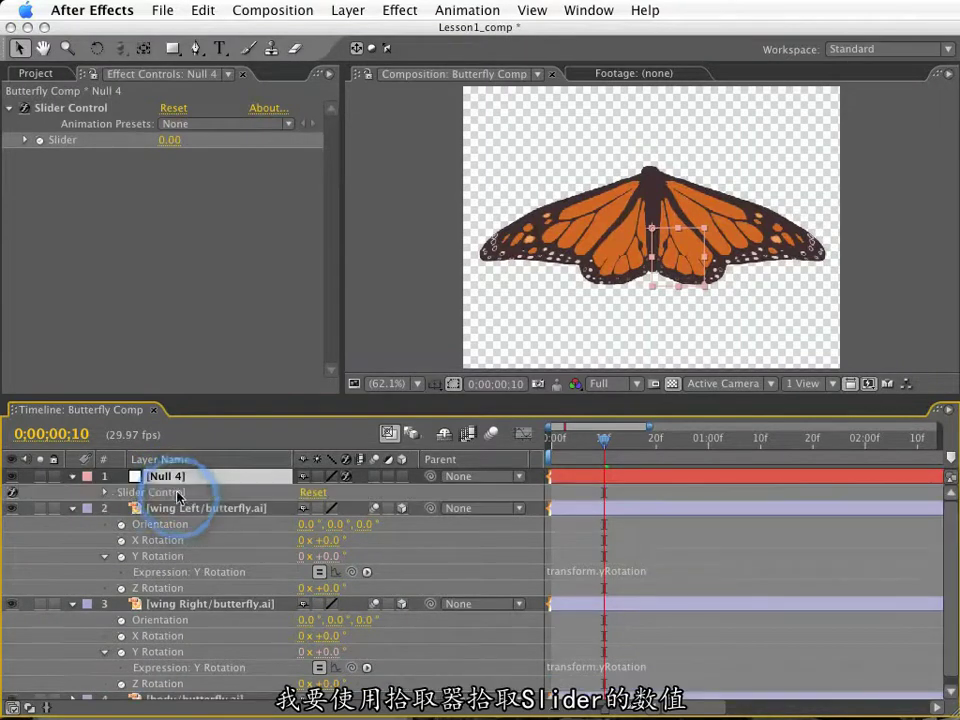
{"action": "left_click", "coordinate": [104, 492]}
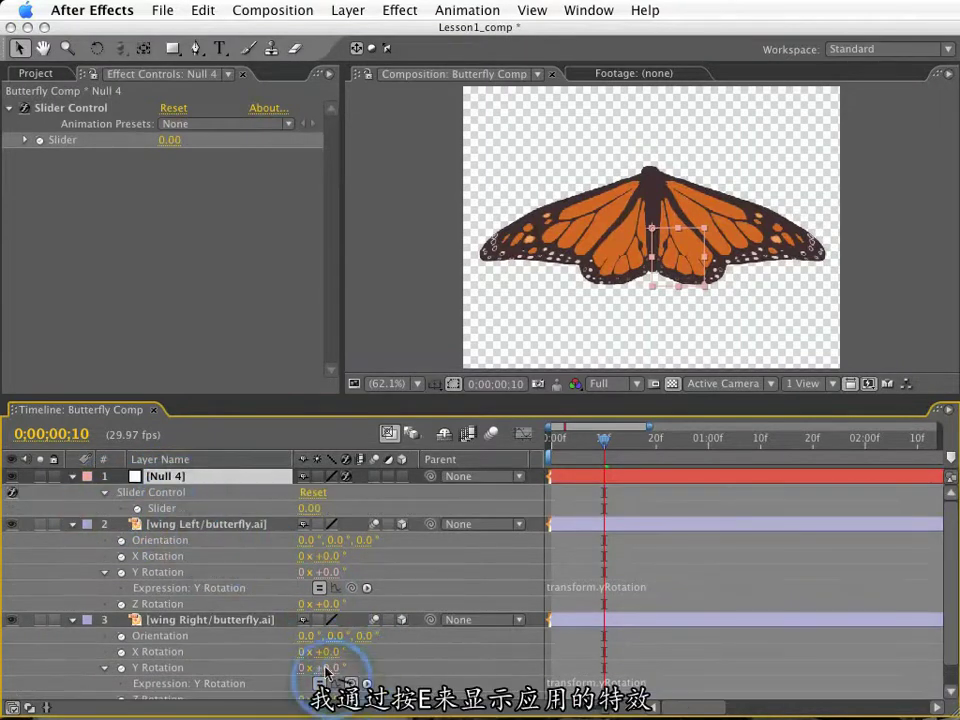
Pick-whip both wing expressions to Null 4's Slider and raise it to 44
{"action": "left_click_drag", "start_coordinate": [351, 684], "coordinate": [210, 508]}
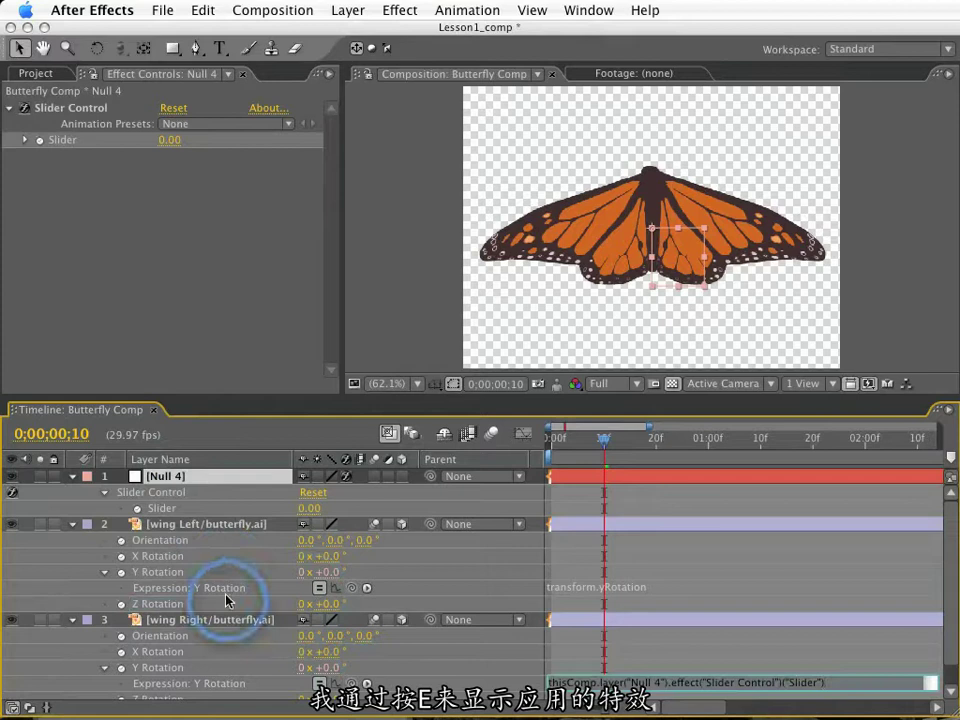
{"action": "left_click_drag", "start_coordinate": [351, 588], "coordinate": [140, 510]}
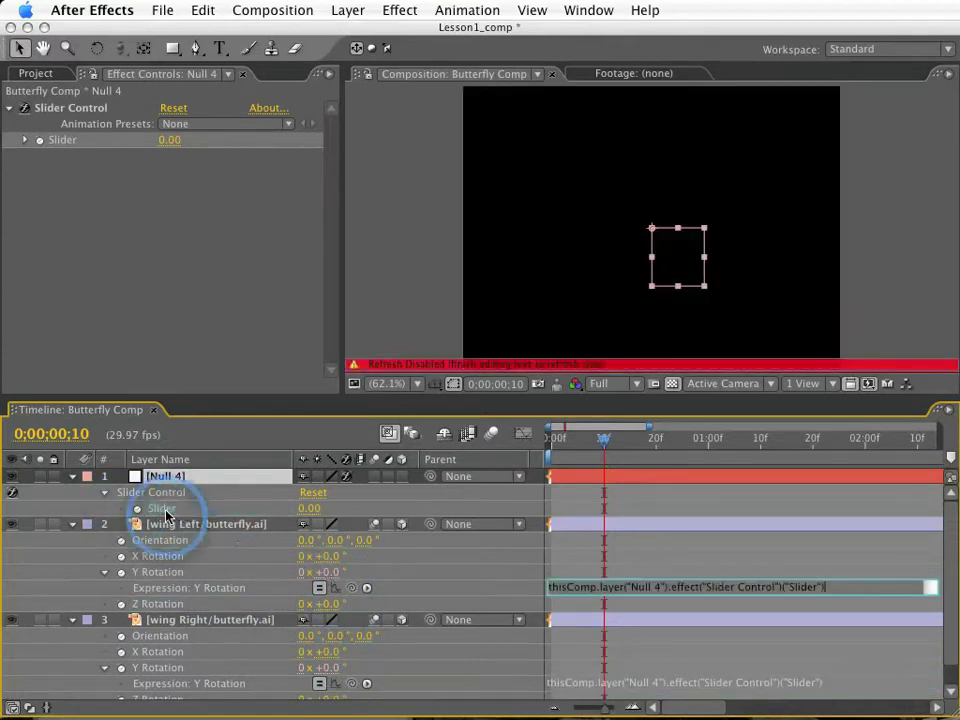
{"action": "left_click", "coordinate": [212, 459]}
{"action": "left_click_drag", "start_coordinate": [300, 508], "coordinate": [352, 502]}
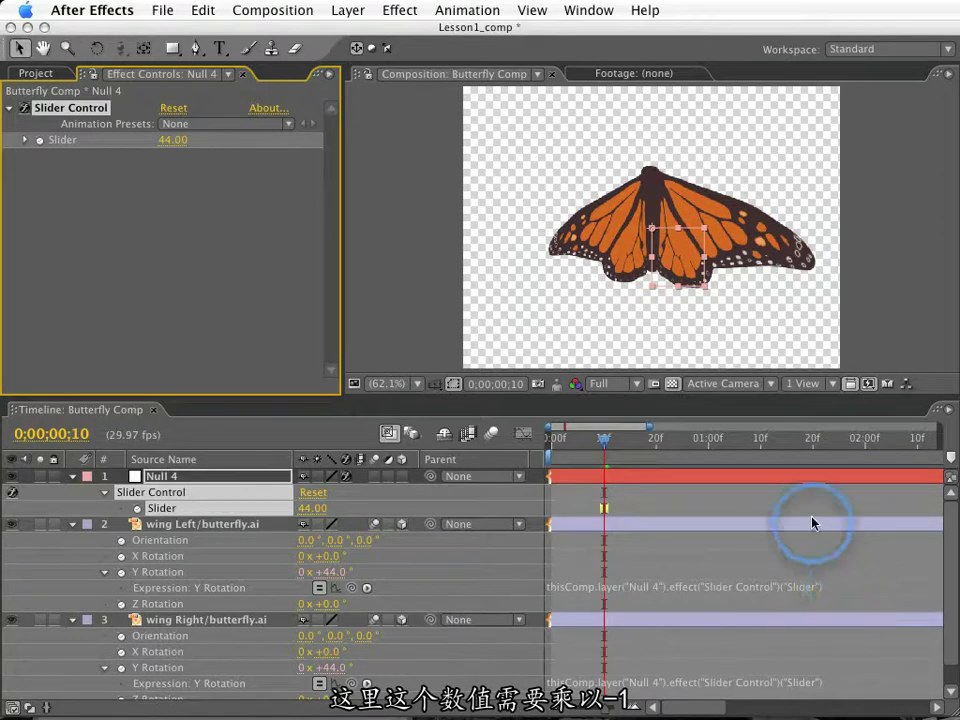
Append * (-1) to wing Left's Y Rotation expression and test the Slider at 40
{"action": "left_click", "coordinate": [818, 588]}
{"action": "left_click", "coordinate": [842, 588]}
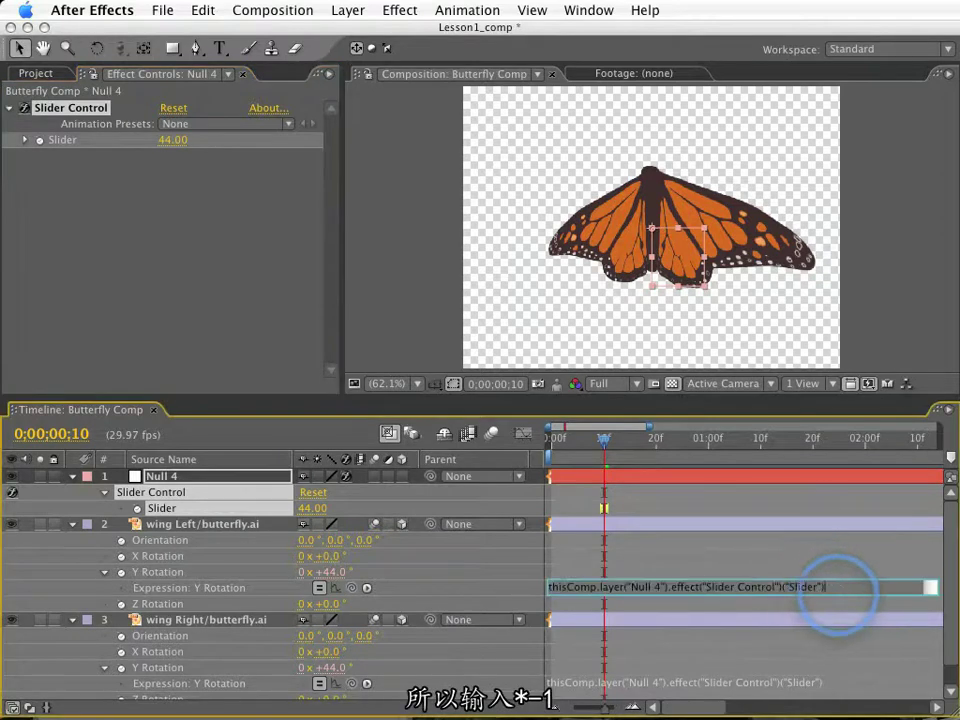
{"action": "type", "text": "*"}
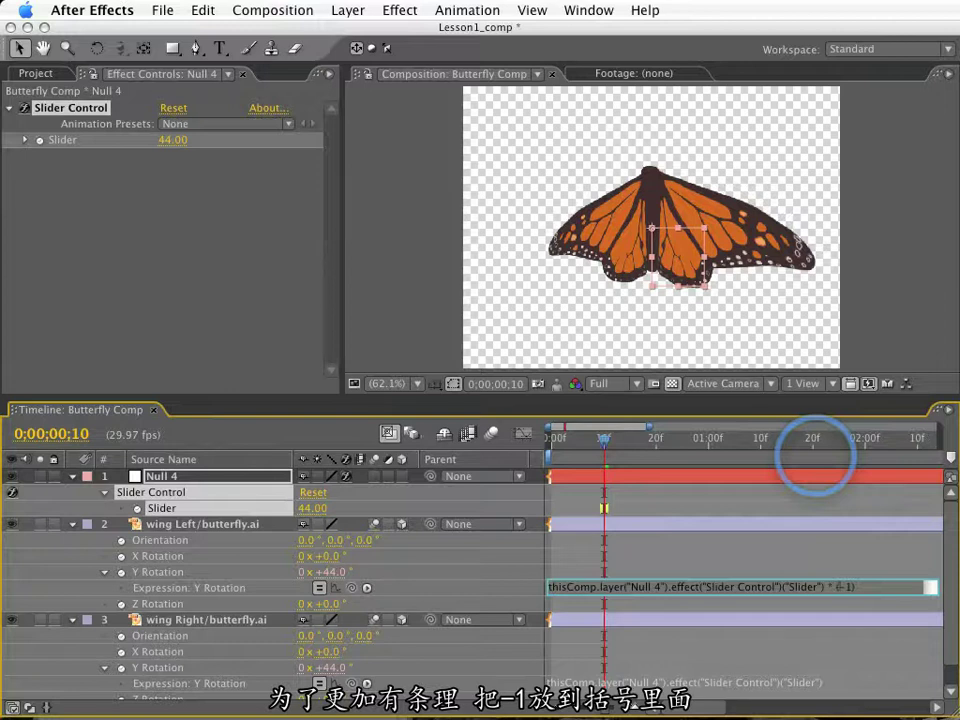
{"action": "key", "text": "KP_Enter"}
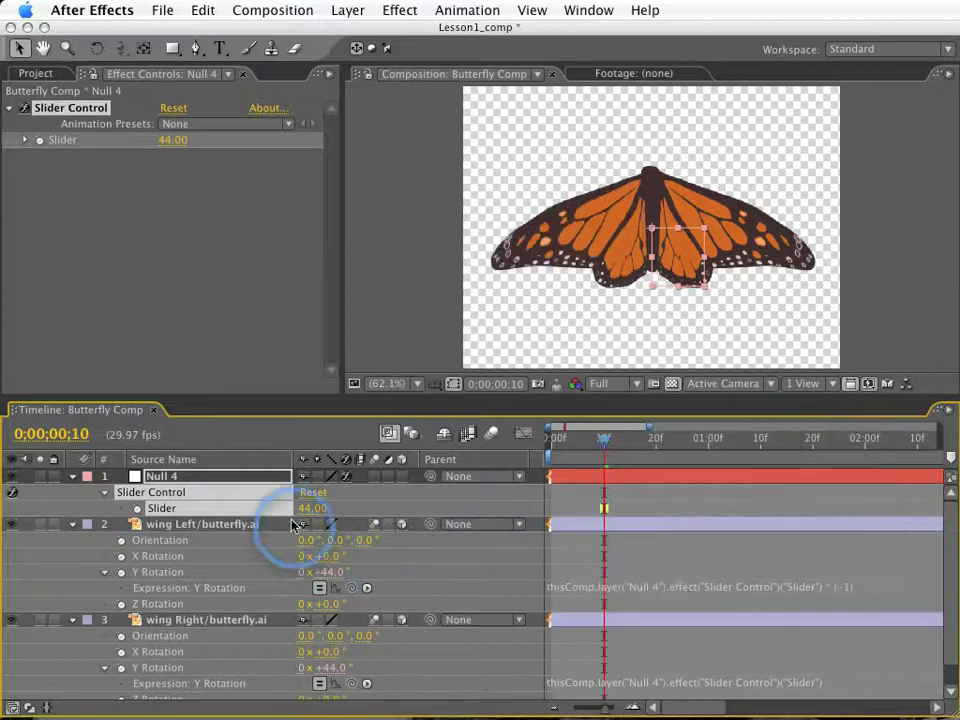
{"action": "left_click_drag", "start_coordinate": [306, 508], "coordinate": [300, 508]}
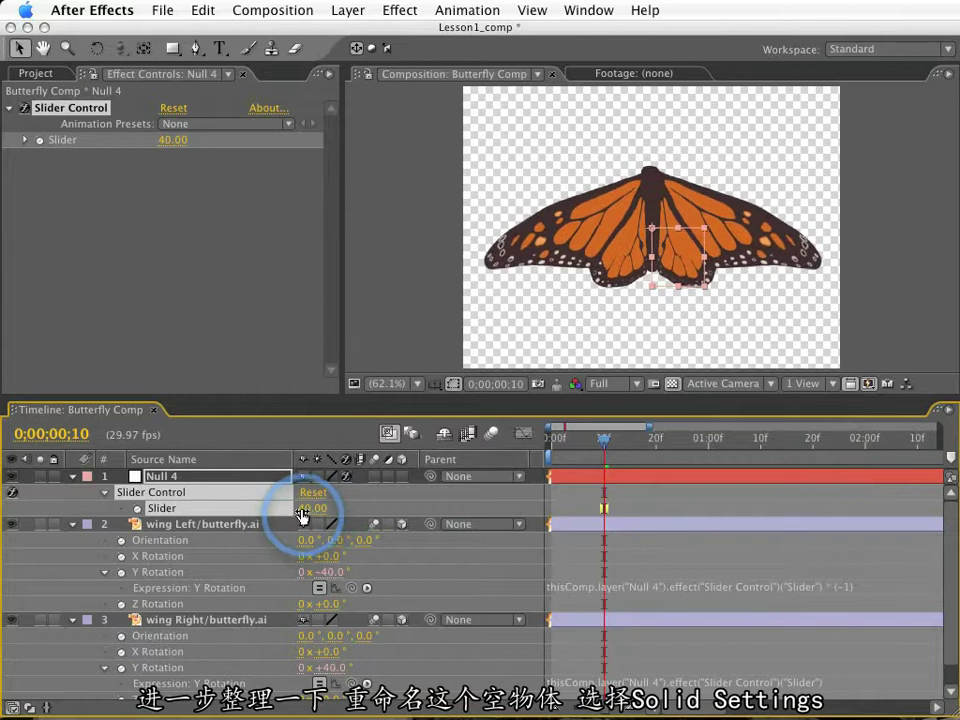
Rename the Null 4 layer to Controller via Solid Settings
{"action": "left_click", "coordinate": [93, 115]}
{"action": "left_click", "coordinate": [346, 10]}
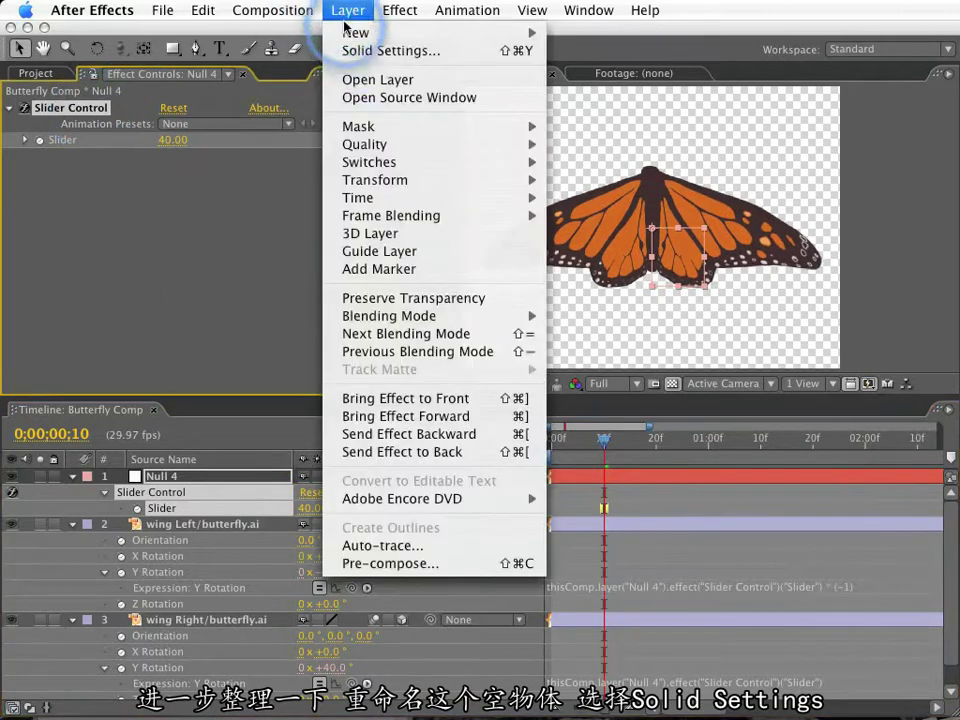
{"action": "left_click", "coordinate": [352, 50]}
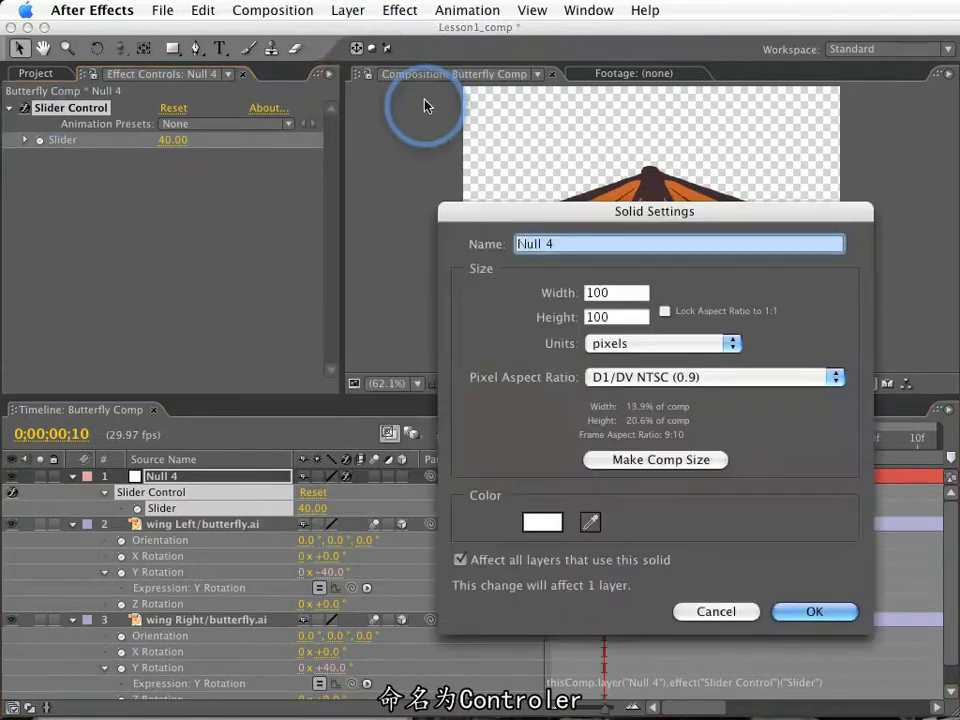
{"action": "type", "text": "Controller"}
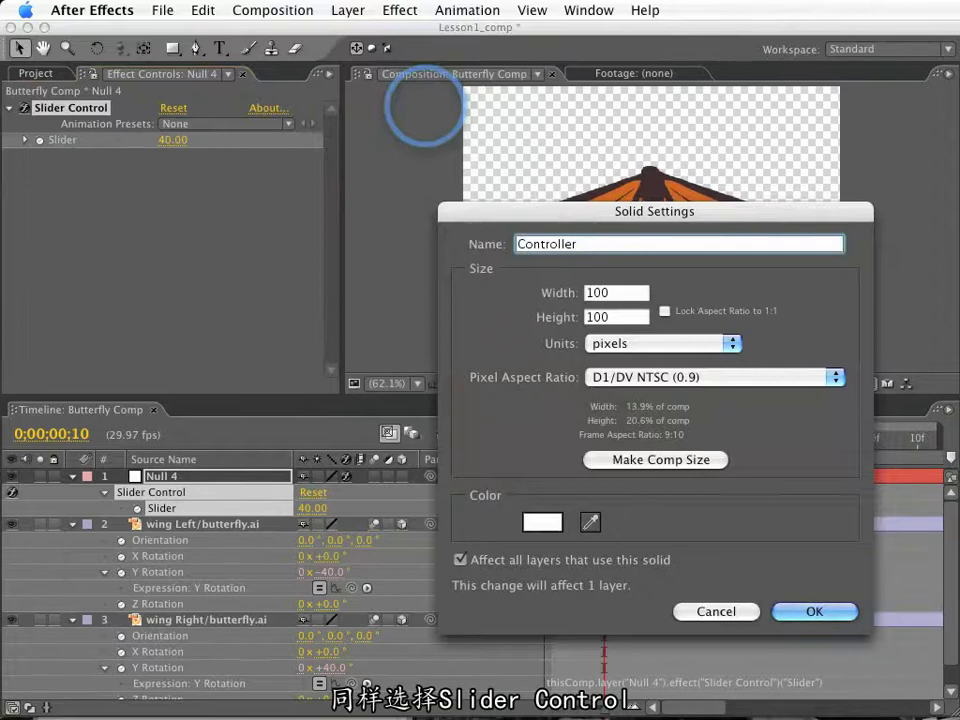
{"action": "key", "text": "Return"}
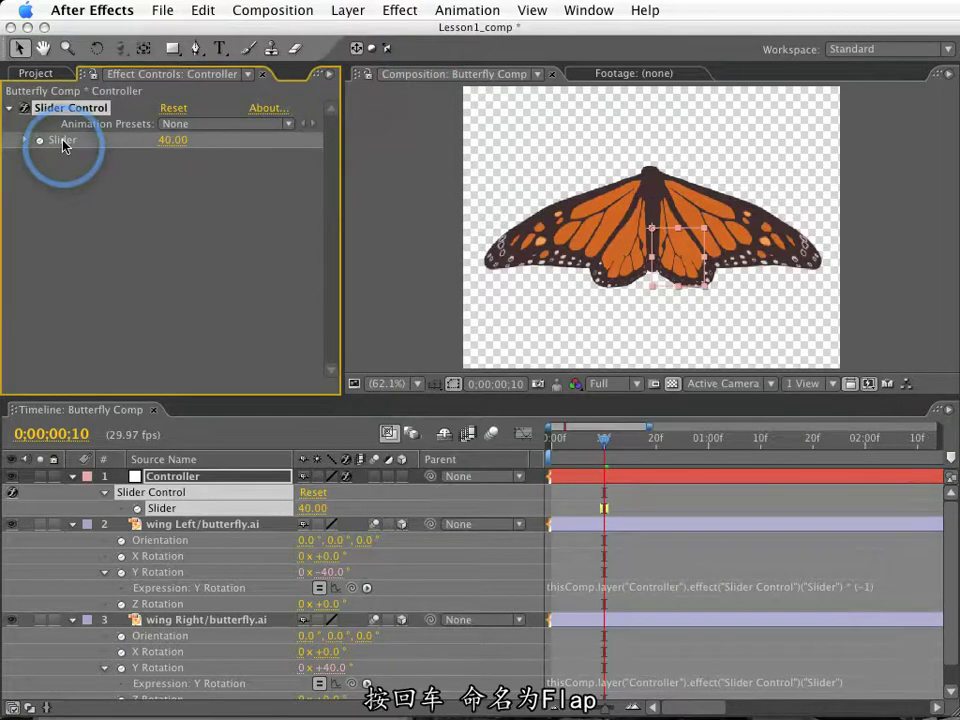
Rename the Slider Control effect to Flap
{"action": "key", "text": "Return"}
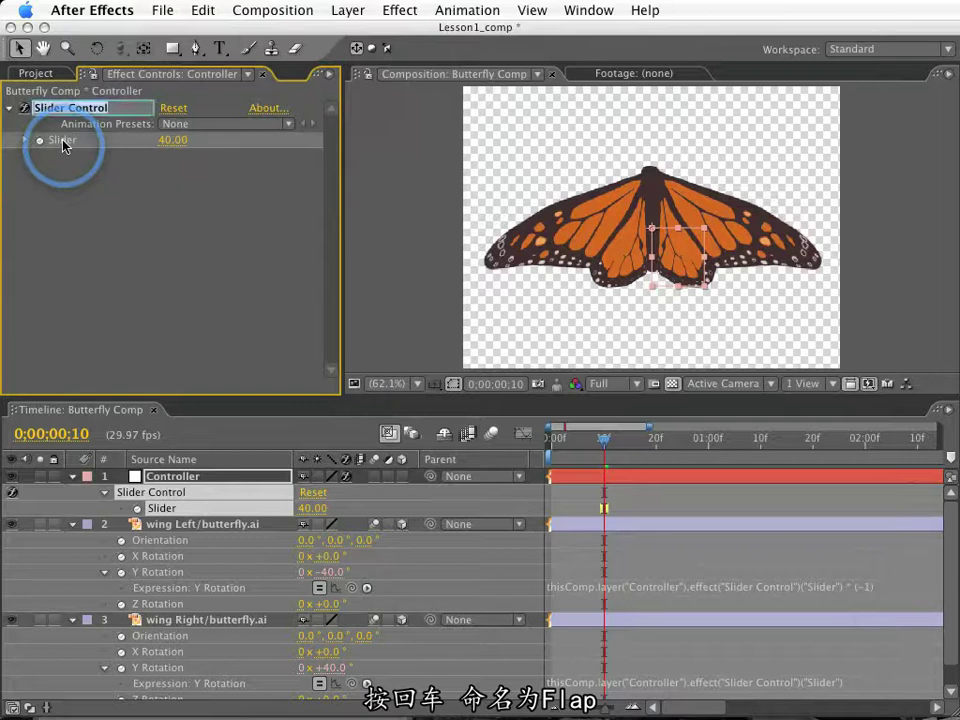
{"action": "type", "text": "Flap"}
{"action": "key", "text": "Return"}
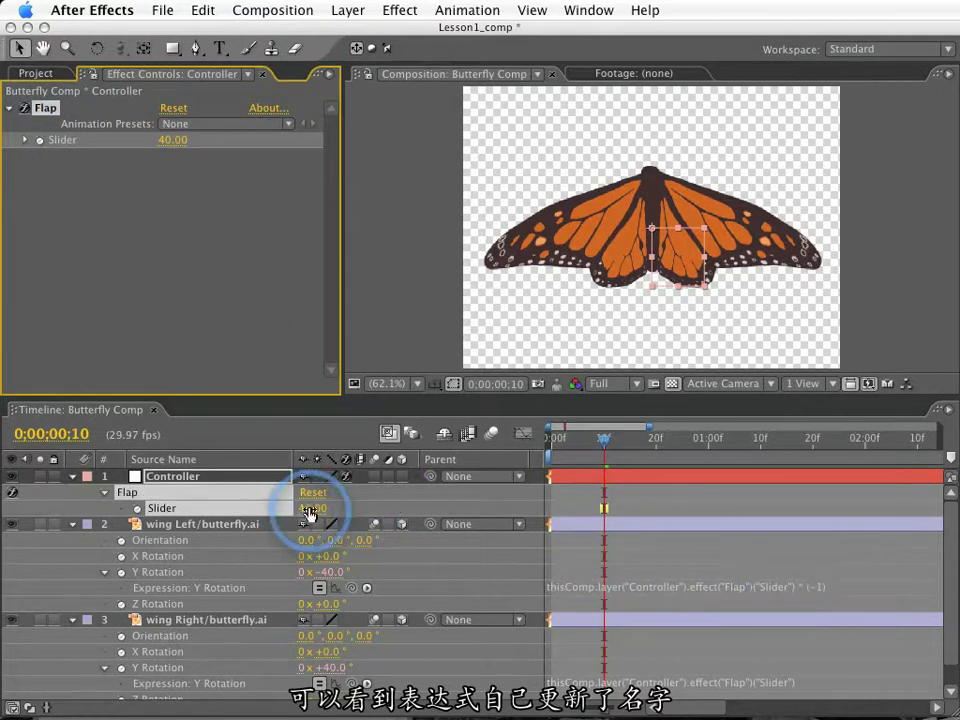
Keyframe Flap's Slider at −3 on frame 10, then set it to 0 at frame 0
{"action": "left_click_drag", "start_coordinate": [306, 512], "coordinate": [281, 515]}
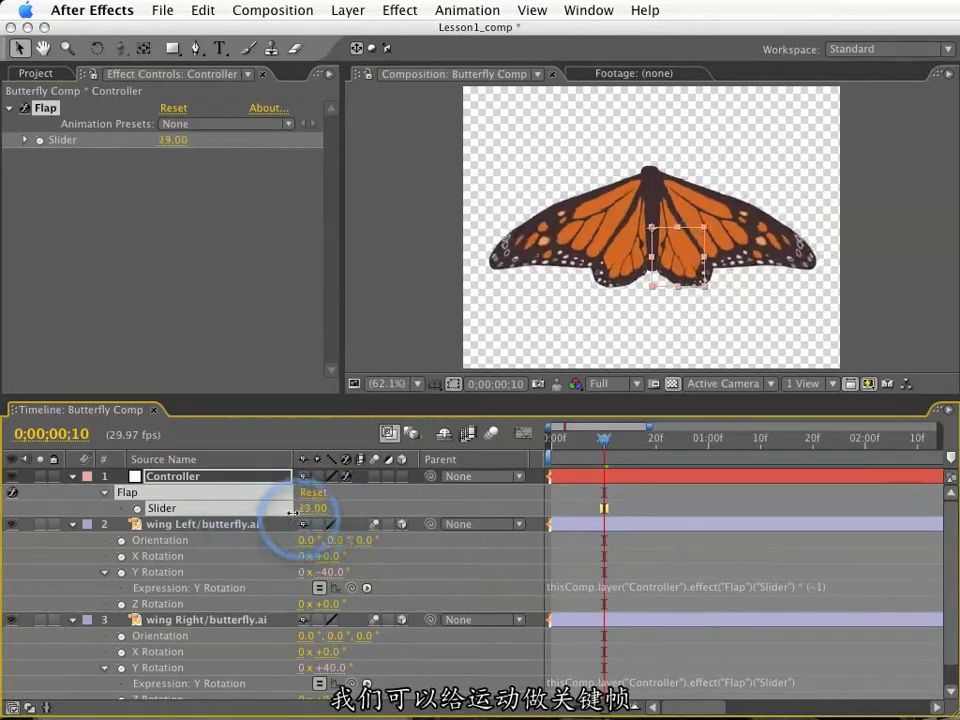
{"action": "left_click", "coordinate": [136, 508]}
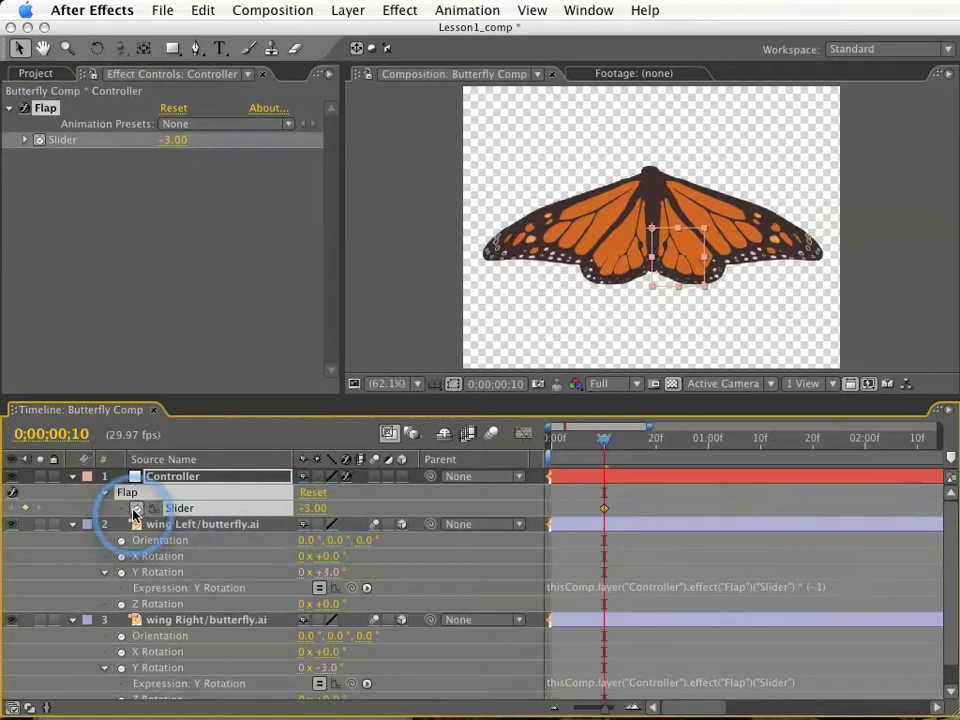
{"action": "left_click", "coordinate": [457, 497]}
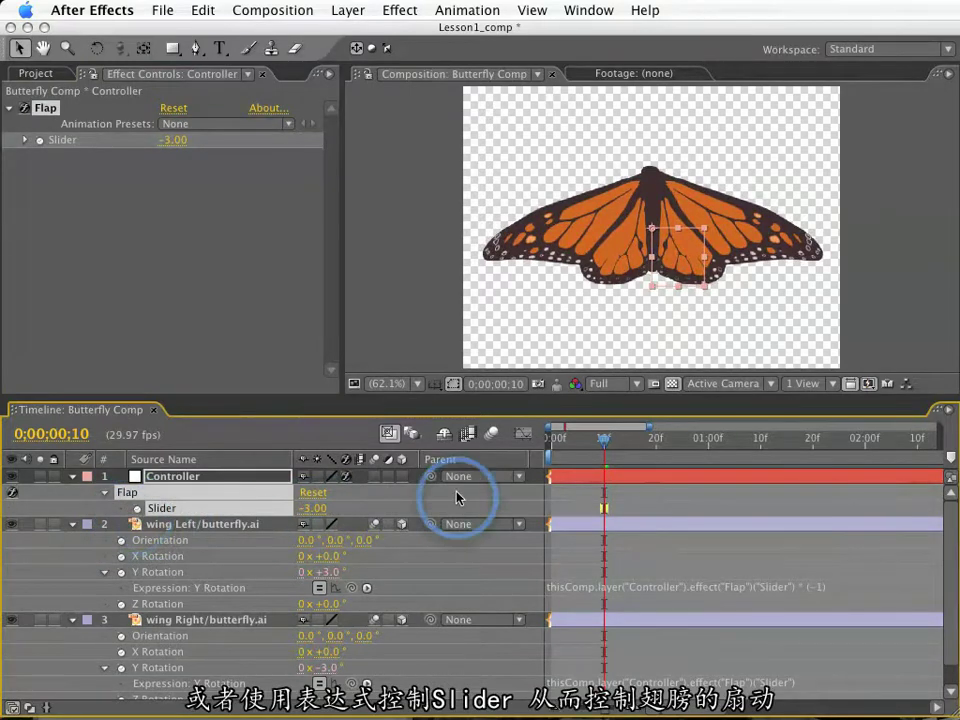
{"action": "key", "text": "Home"}
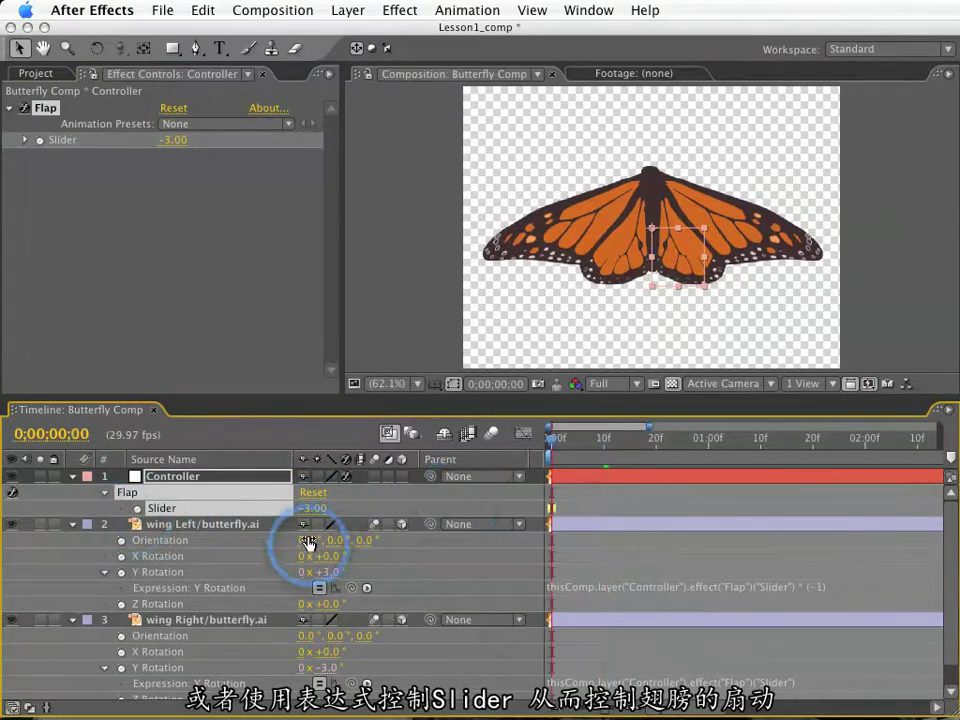
{"action": "left_click", "coordinate": [310, 508]}
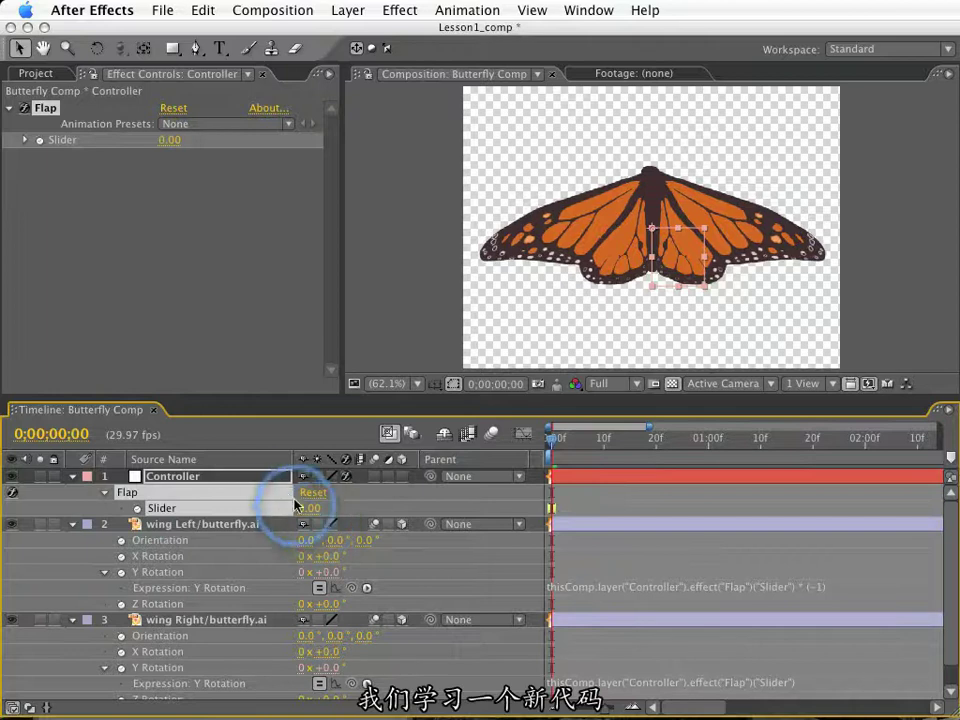
Add a time expression to the Flap slider and preview it from the start and from one second
{"action": "left_click", "coordinate": [138, 511], "text": "alt"}
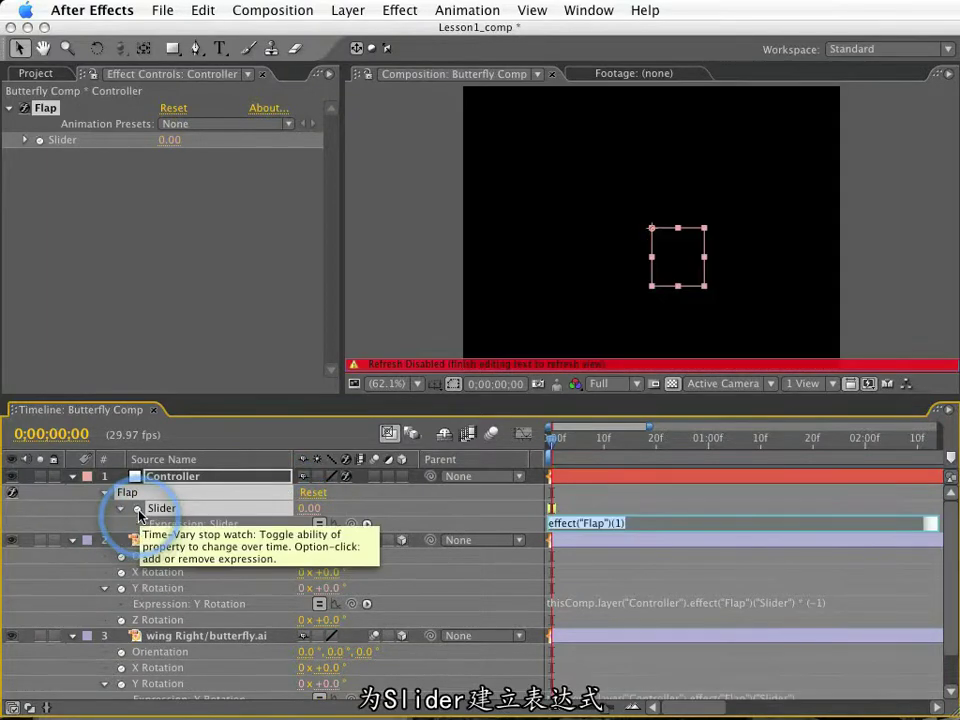
{"action": "key", "text": "BackSpace"}
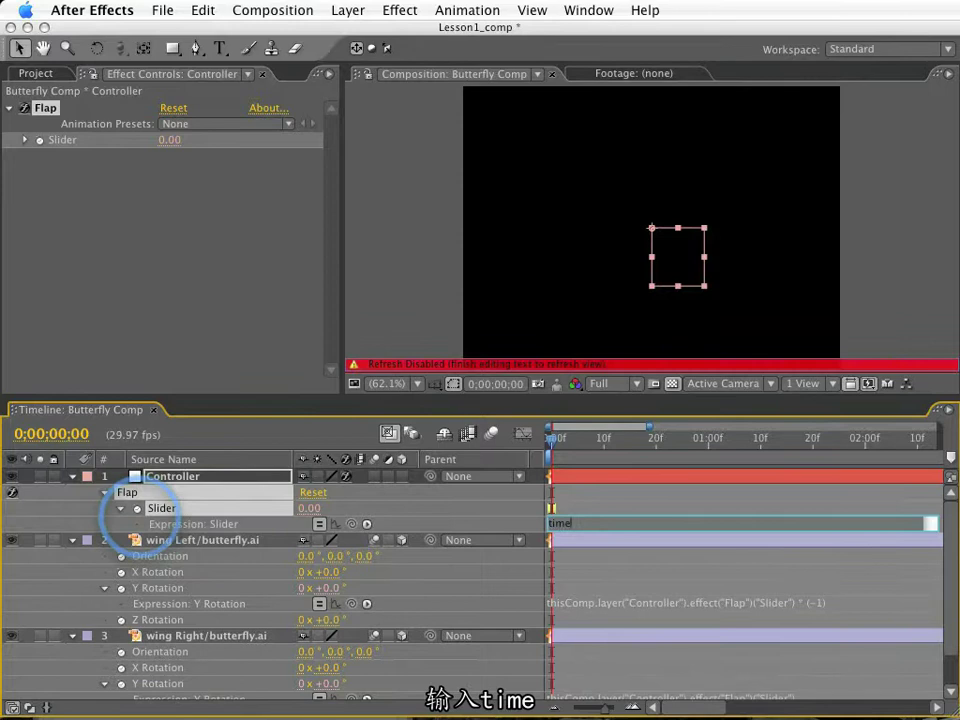
{"action": "left_click", "coordinate": [140, 516]}
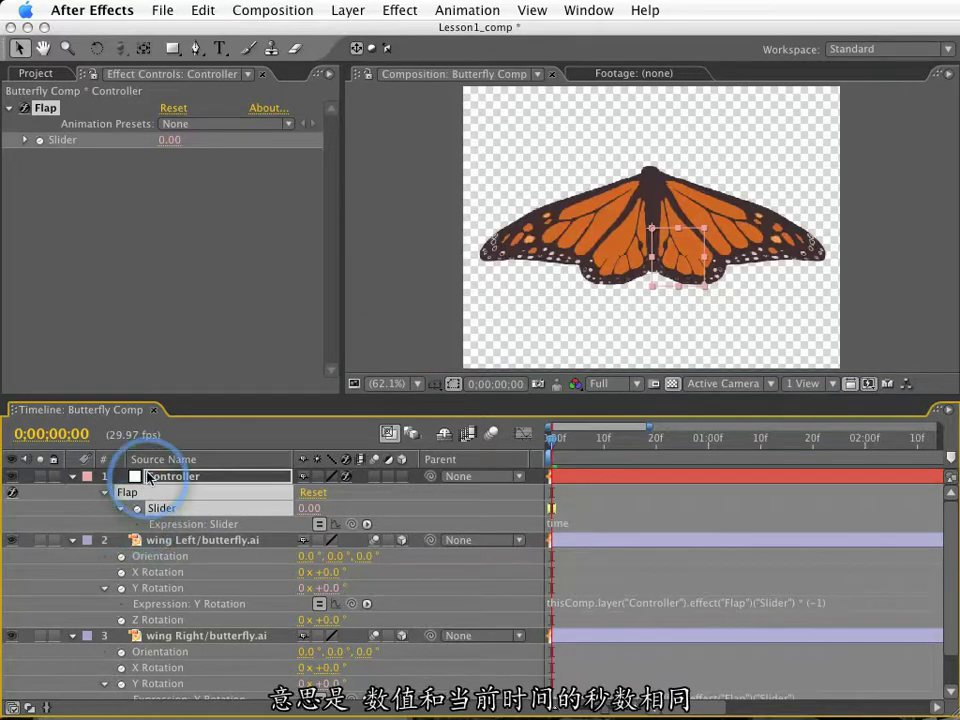
{"action": "key", "text": "space"}
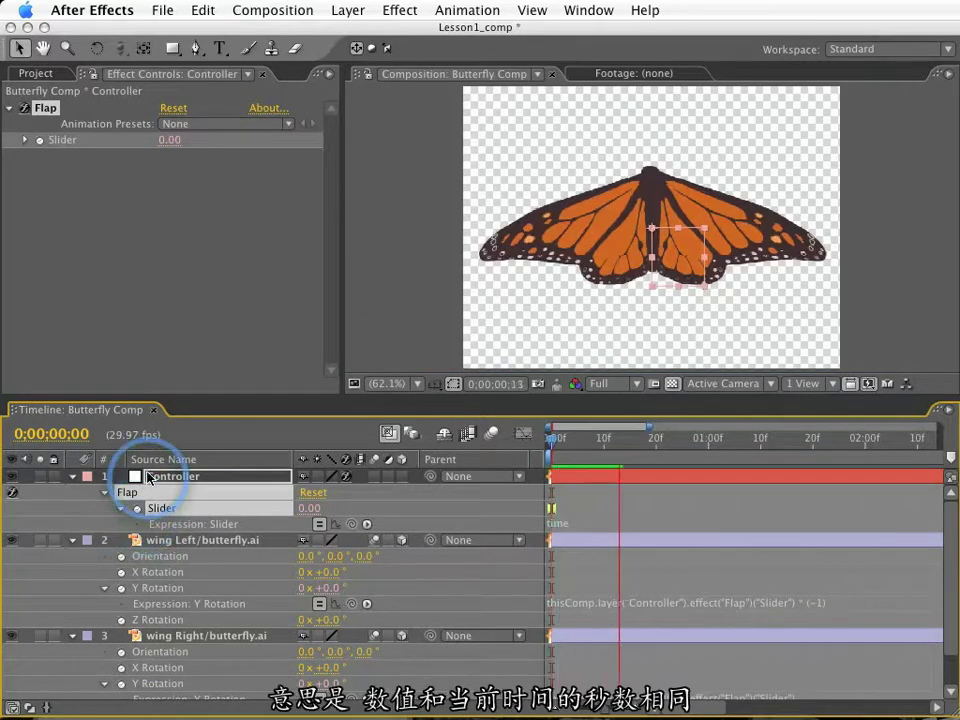
{"action": "key", "text": "space"}
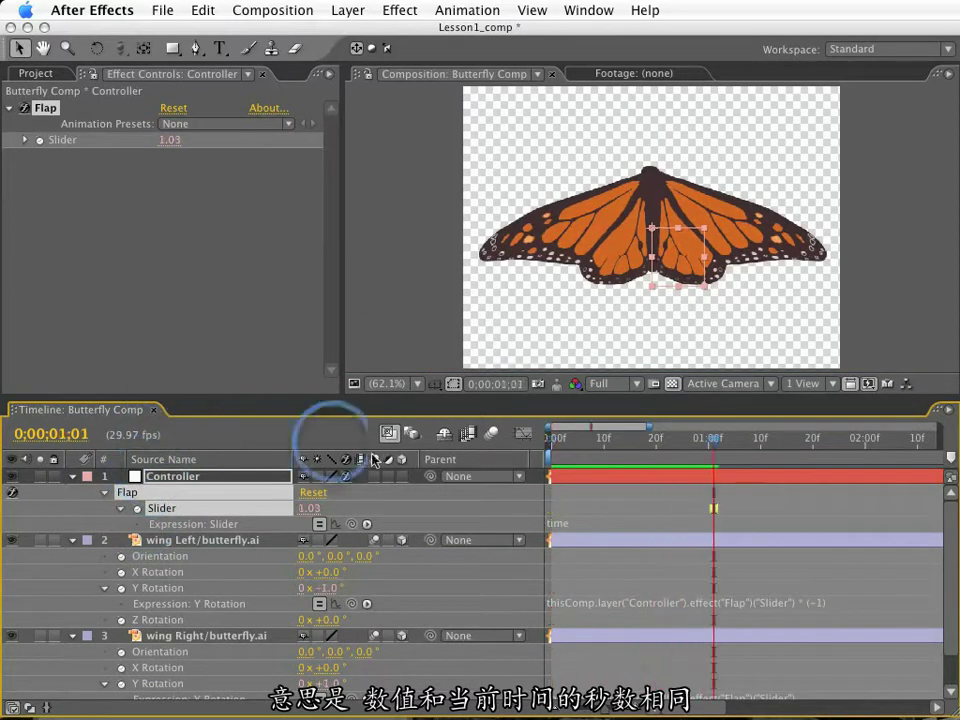
{"action": "left_click", "coordinate": [704, 455]}
{"action": "key", "text": "space"}
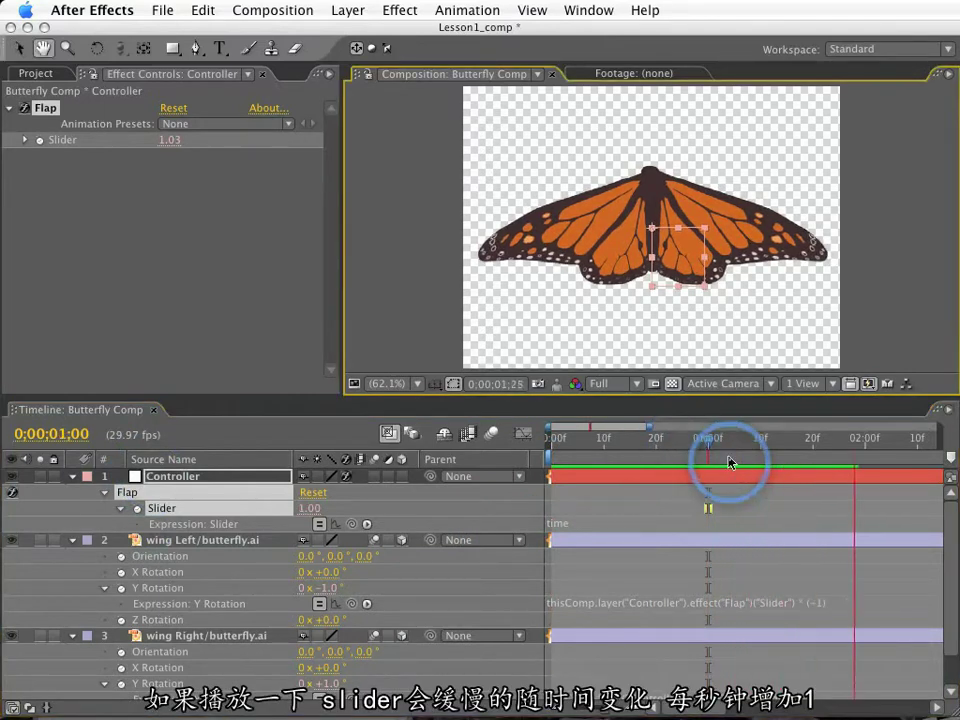
{"action": "key", "text": "space"}
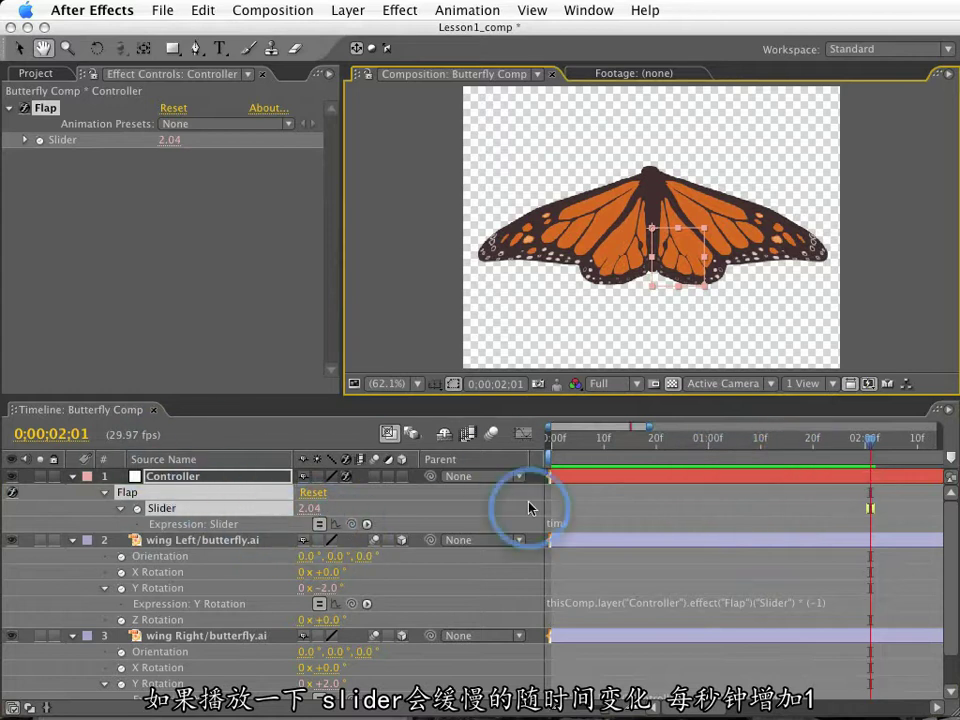
Change the Flap slider expression to time * 100, removing the stray minus sign
{"action": "left_click", "coordinate": [596, 524]}
{"action": "type", "text": "*"}
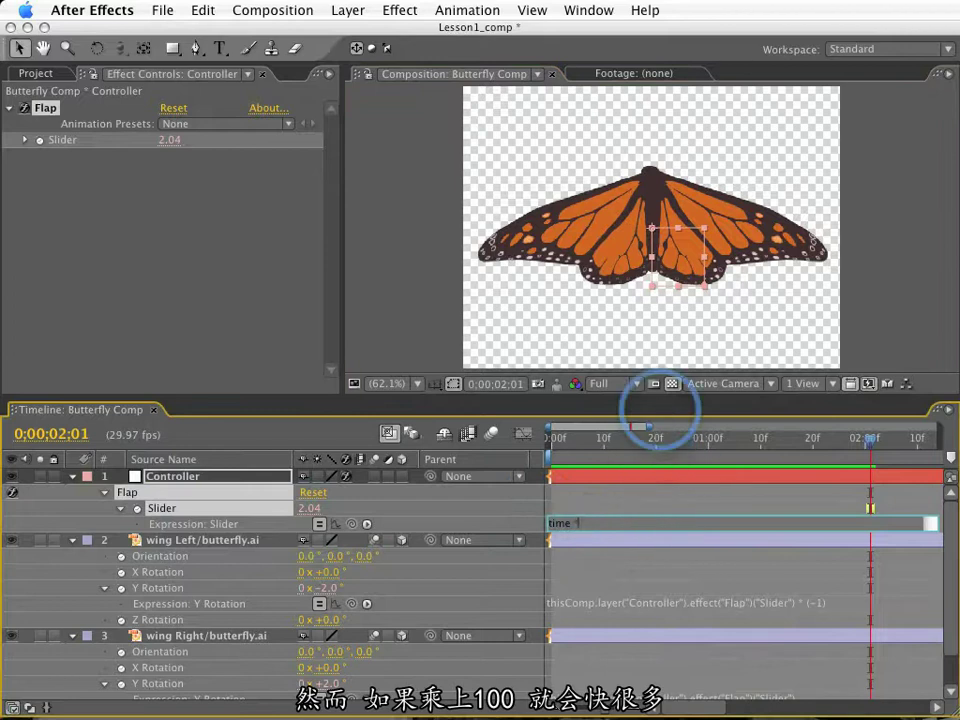
{"action": "key", "text": "KP_Enter"}
{"action": "key", "text": "semicolon"}
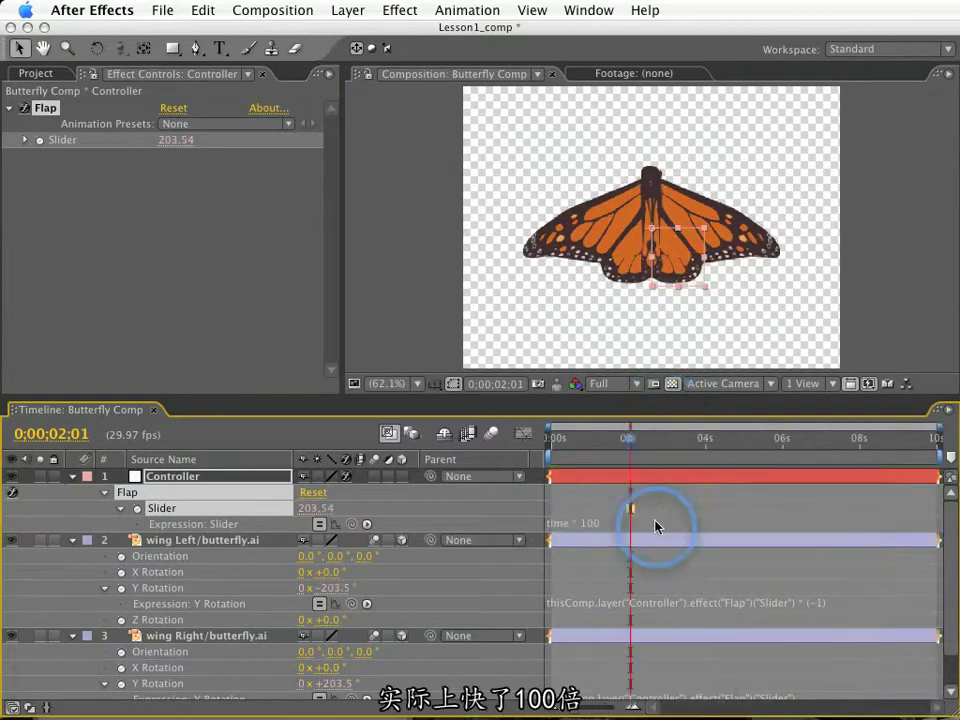
{"action": "left_click_drag", "start_coordinate": [607, 449], "coordinate": [568, 455]}
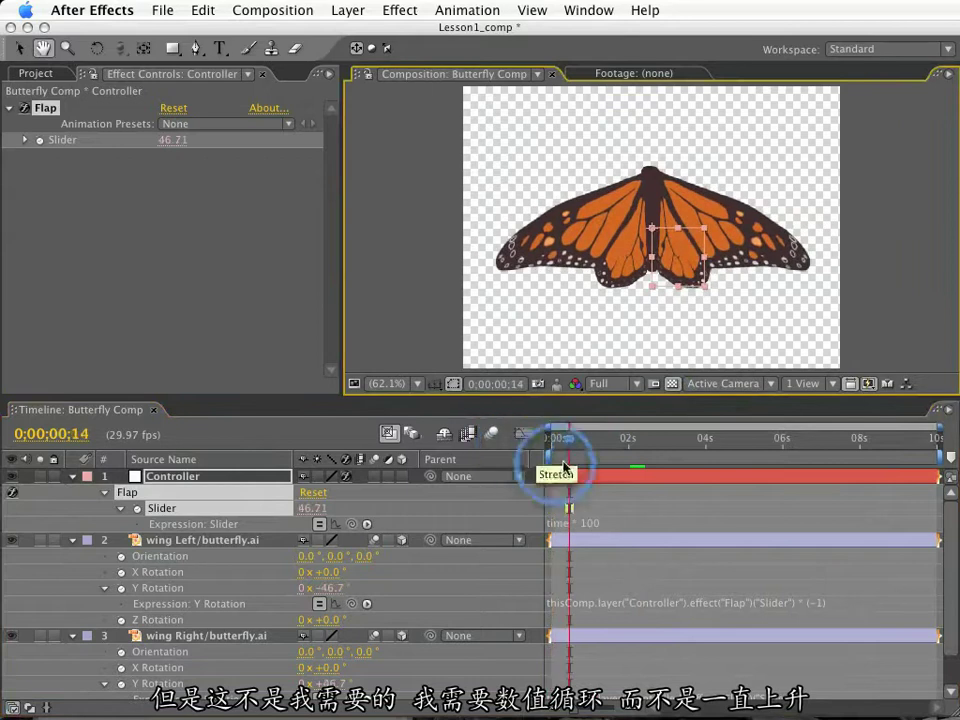
{"action": "left_click", "coordinate": [581, 530]}
{"action": "key", "text": "BackSpace"}
{"action": "left_click", "coordinate": [693, 523]}
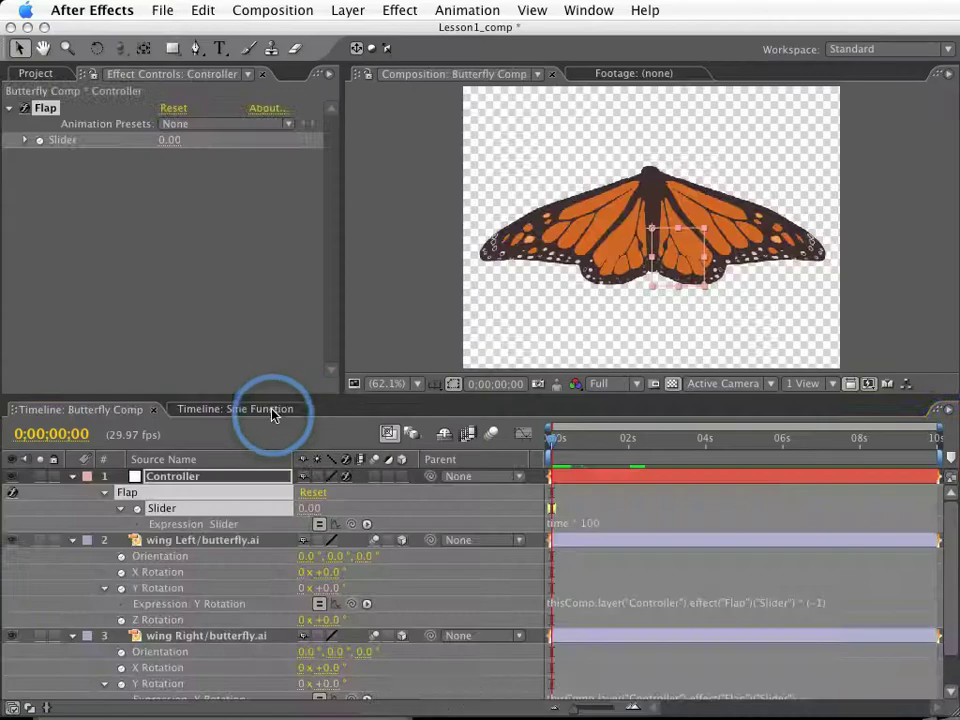
{"action": "left_click", "coordinate": [272, 410]}
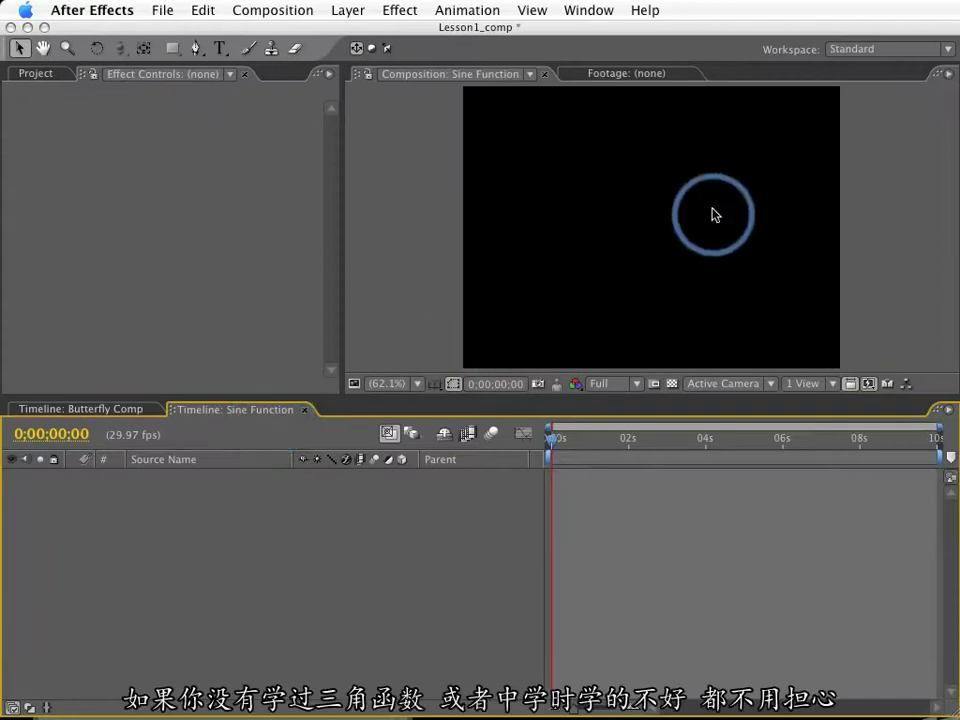
{"action": "key", "text": "grave"}
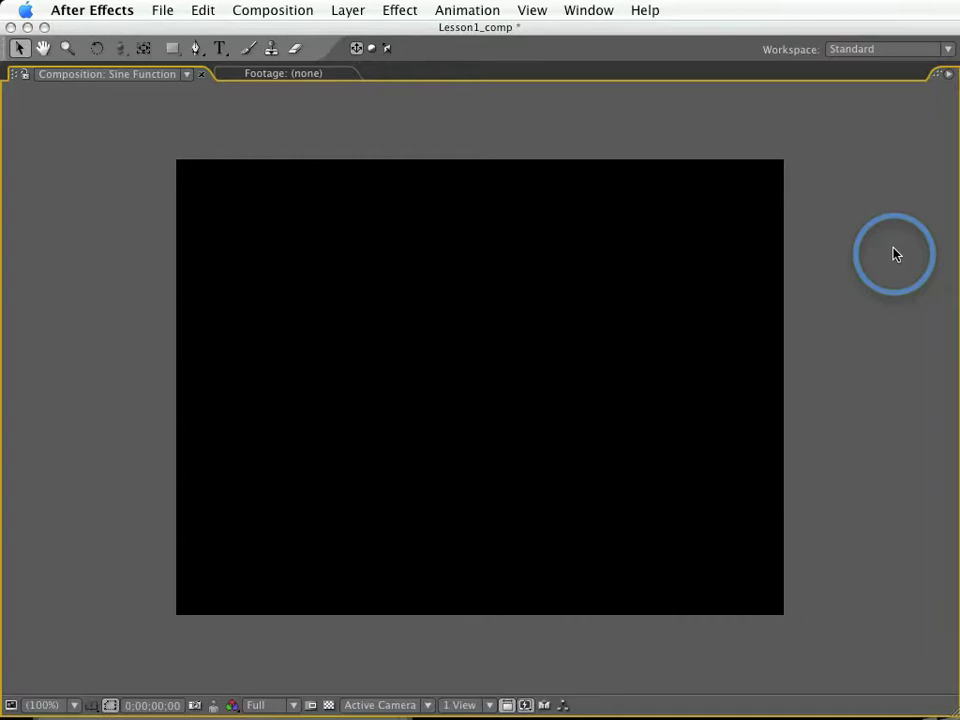
{"action": "key", "text": "grave"}
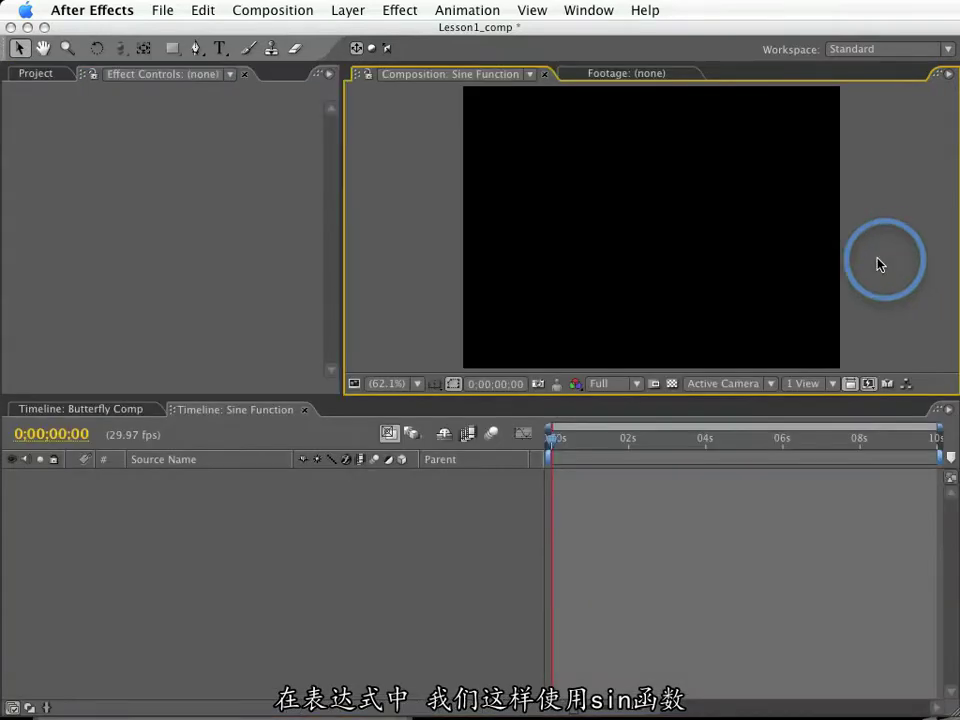
{"action": "left_click", "coordinate": [92, 409]}
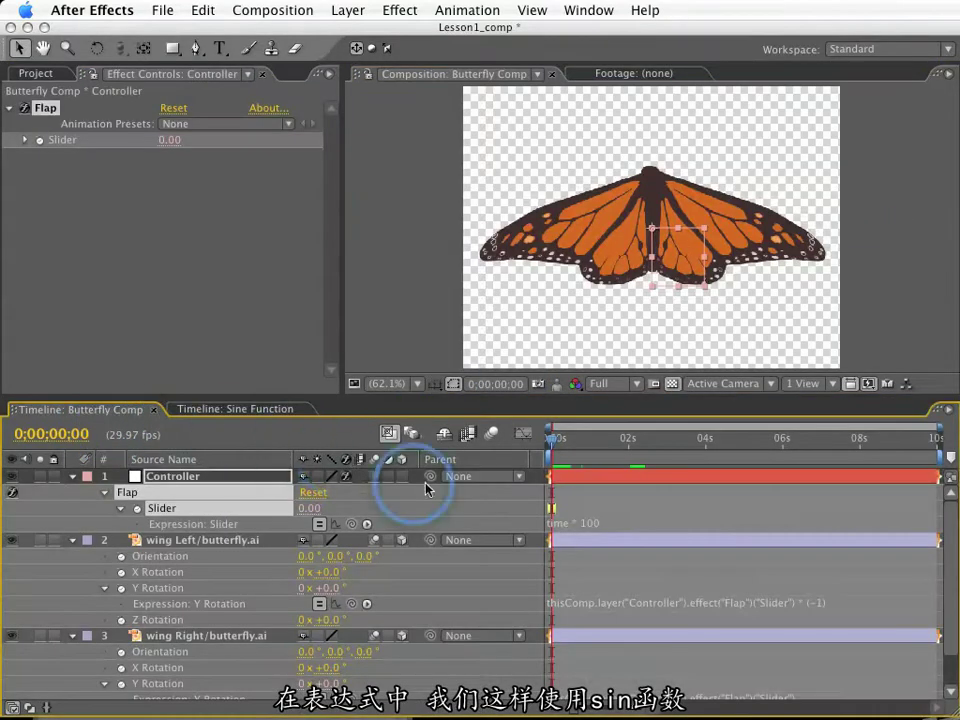
Replace the Flap expression with Math.sin(time) and scrub the timeline to watch its values oscillate
{"action": "left_click", "coordinate": [716, 514]}
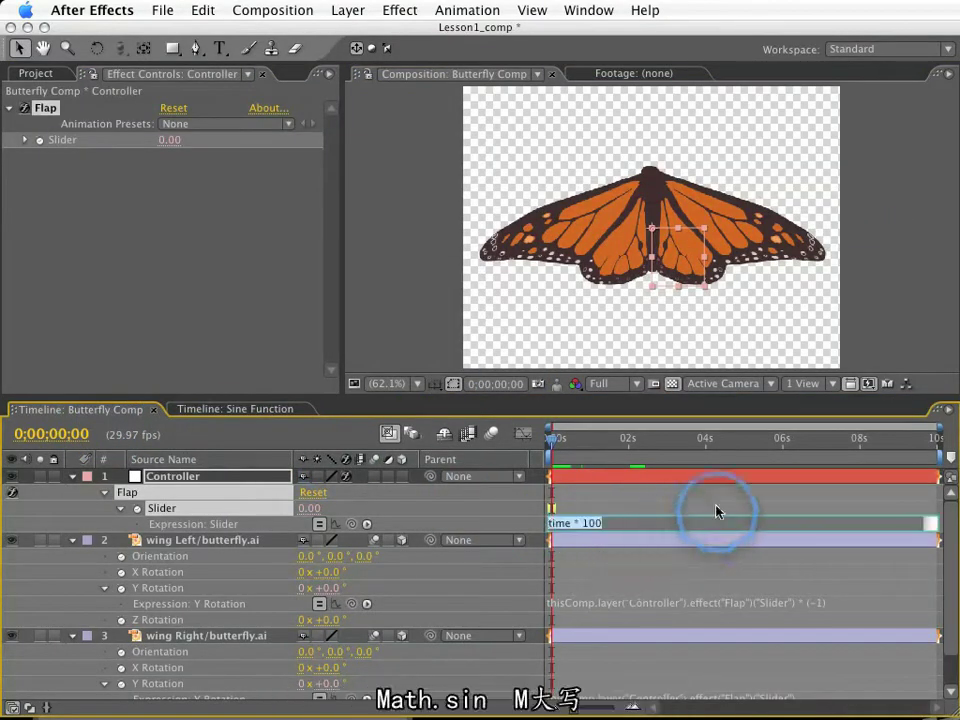
{"action": "type", "text": "Math"}
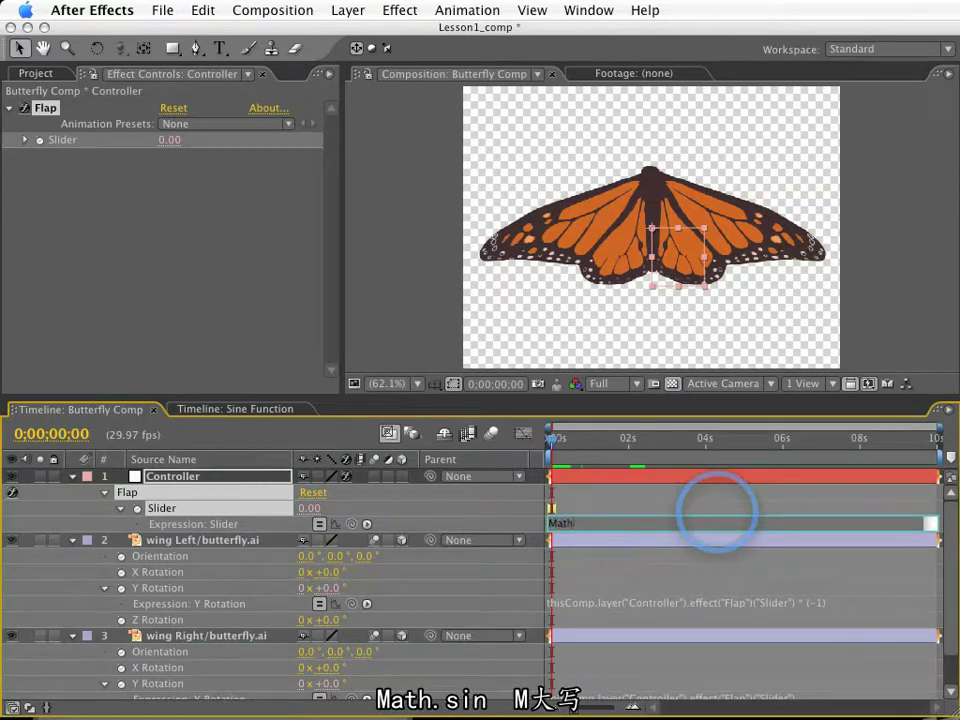
{"action": "type", "text": ".sin"}
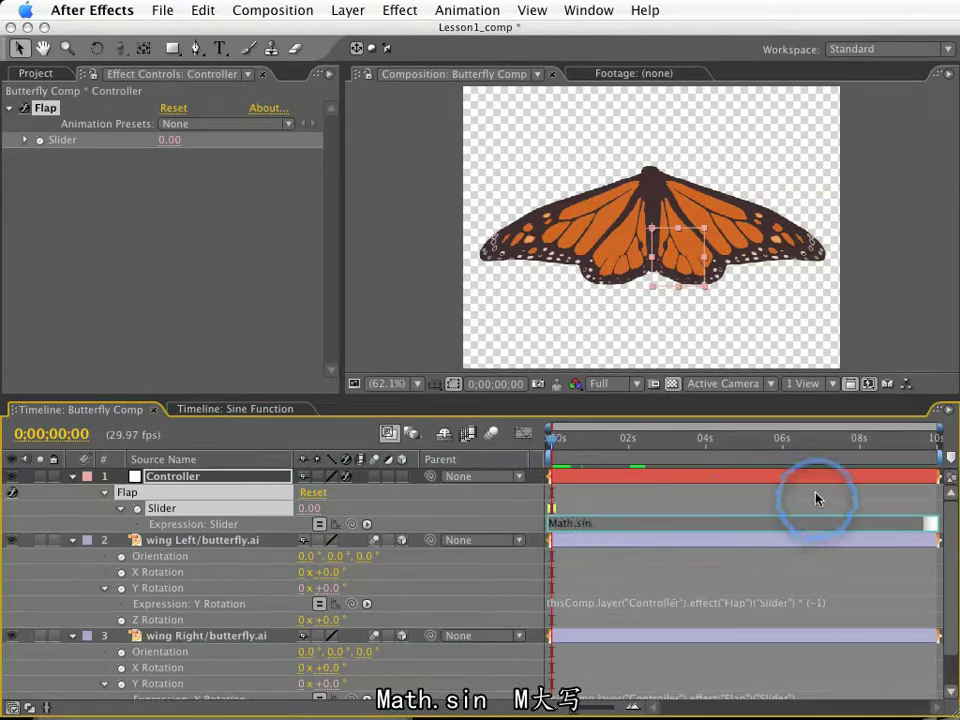
{"action": "type", "text": "(time"}
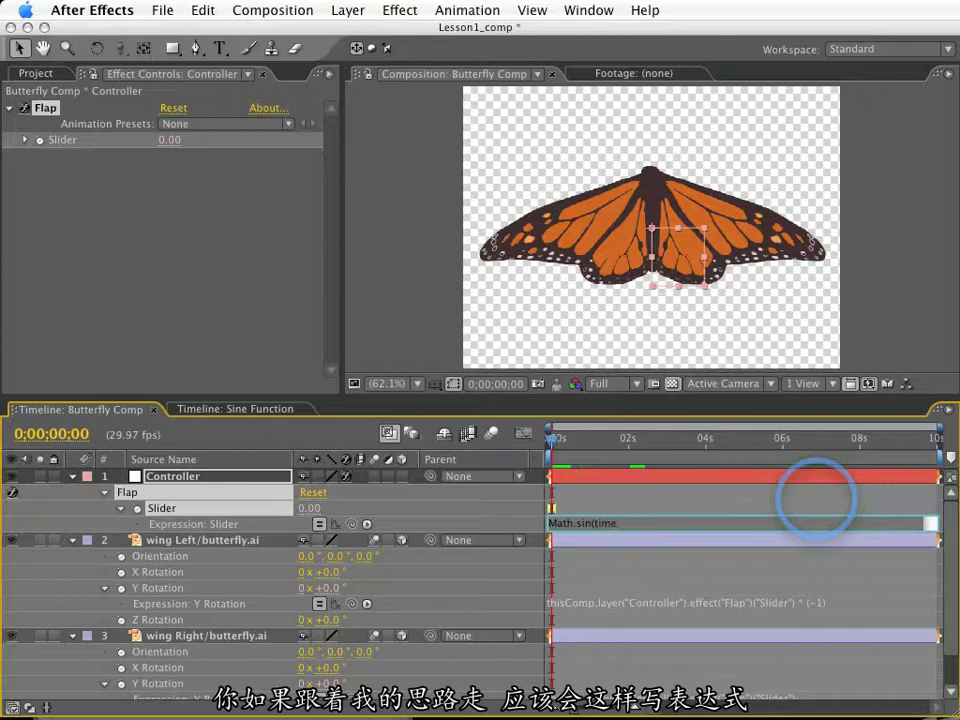
{"action": "left_click", "coordinate": [836, 460]}
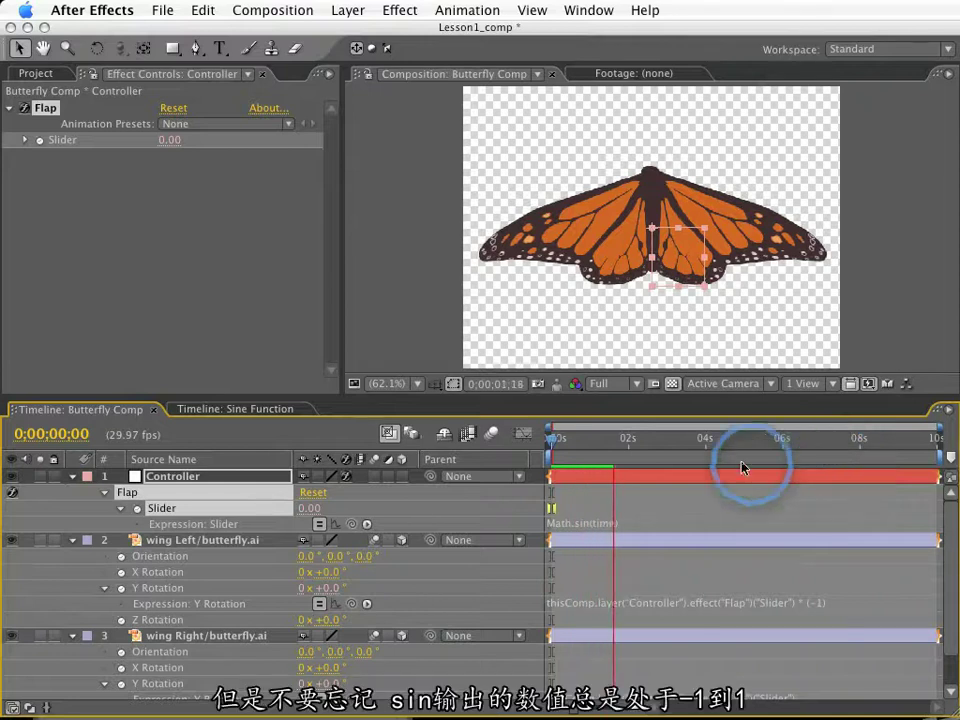
{"action": "left_click", "coordinate": [624, 446]}
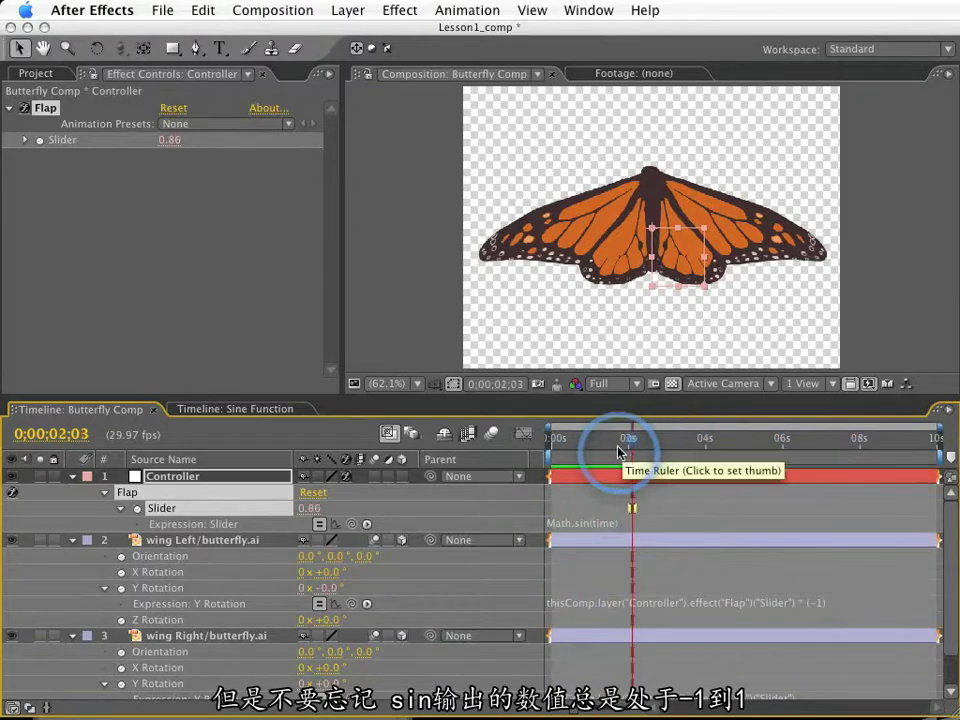
{"action": "left_click", "coordinate": [616, 450]}
{"action": "left_click_drag", "start_coordinate": [616, 450], "coordinate": [843, 456]}
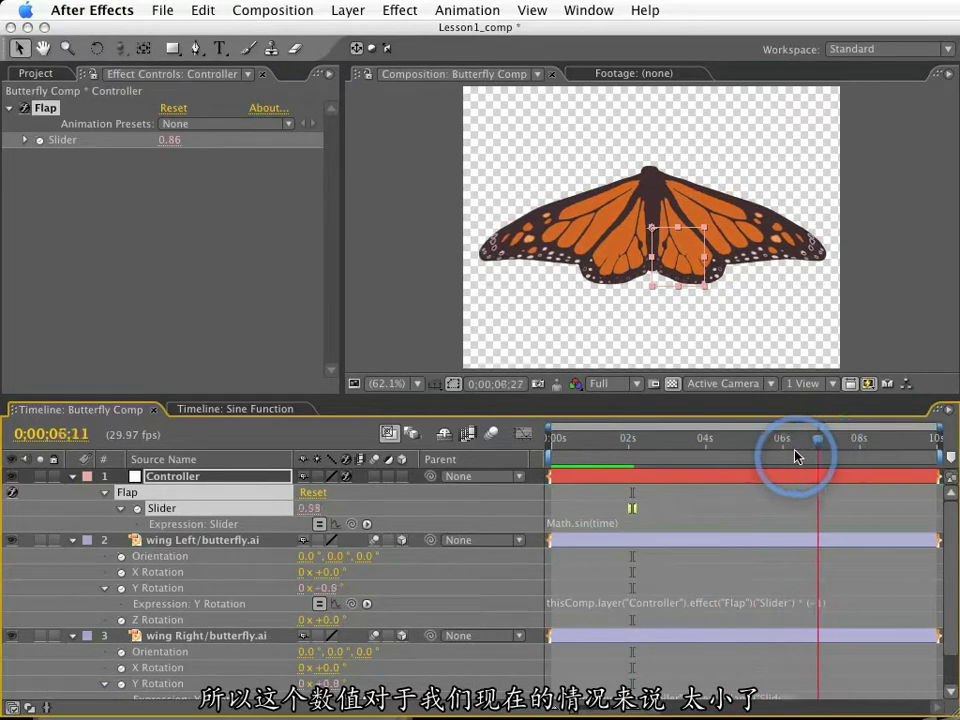
{"action": "left_click_drag", "start_coordinate": [795, 456], "coordinate": [551, 452]}
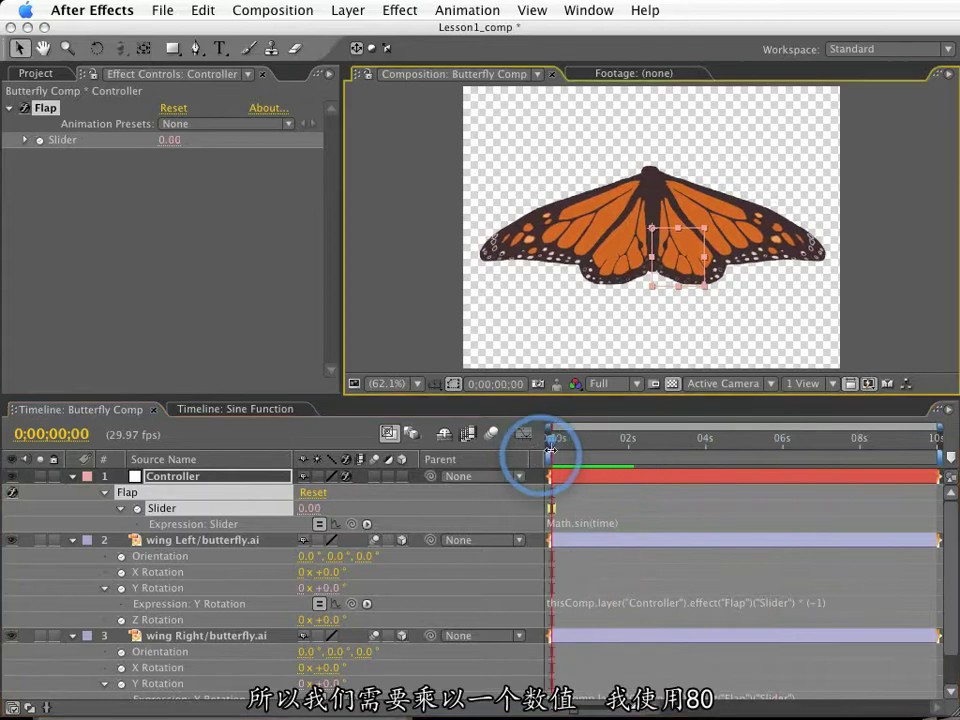
Multiply the Flap expression by 80 and preview the wider wing flapping
{"action": "left_click", "coordinate": [643, 522]}
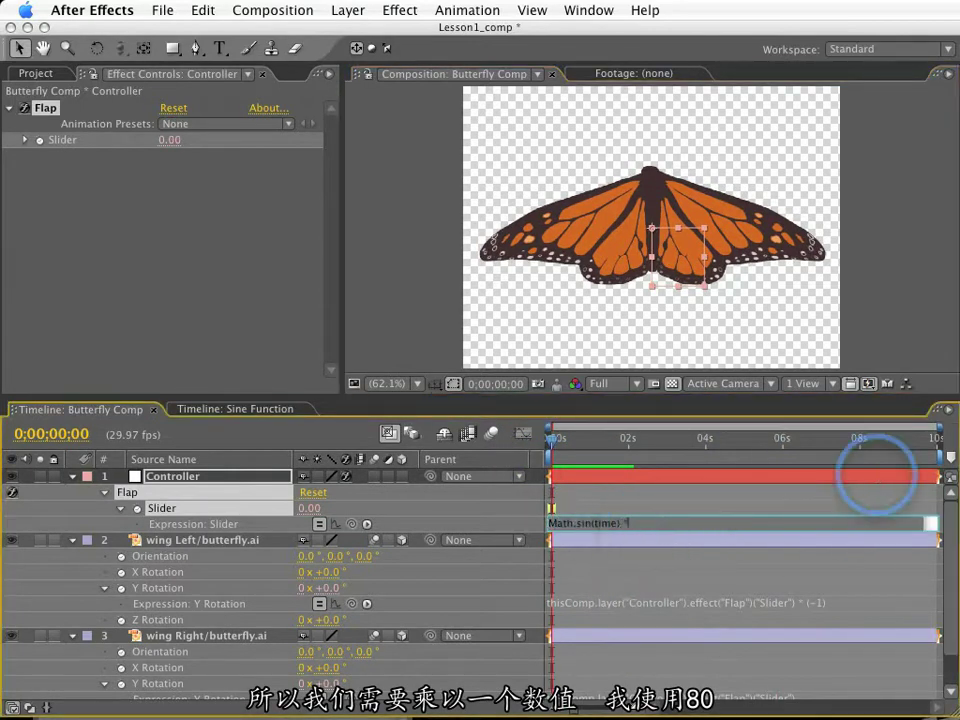
{"action": "type", "text": "* 80"}
{"action": "left_click", "coordinate": [875, 475]}
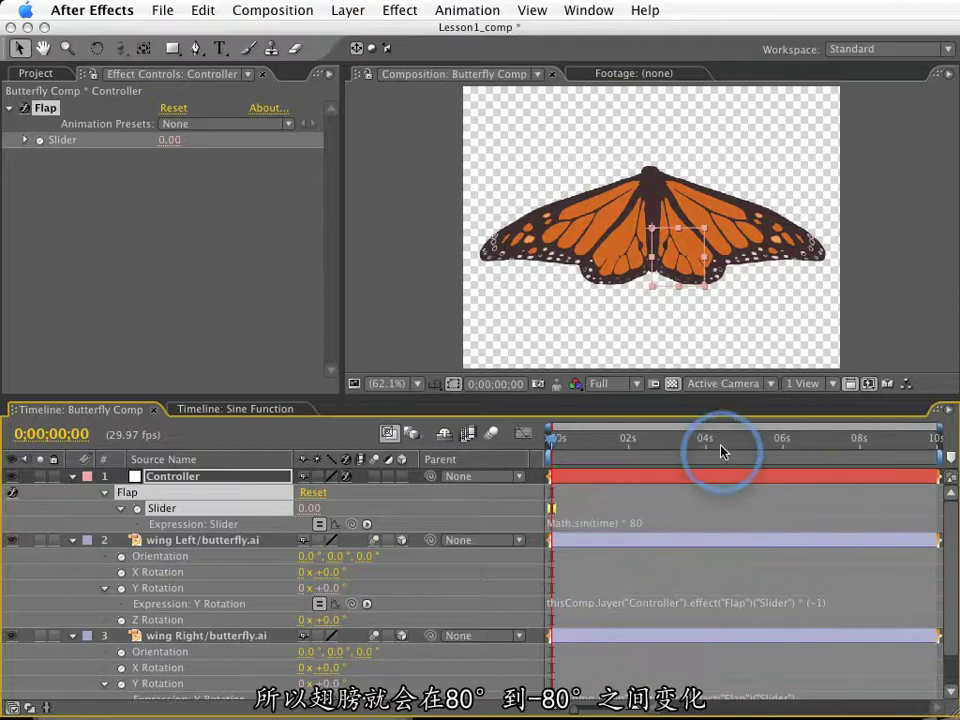
{"action": "key", "text": "KP_0"}
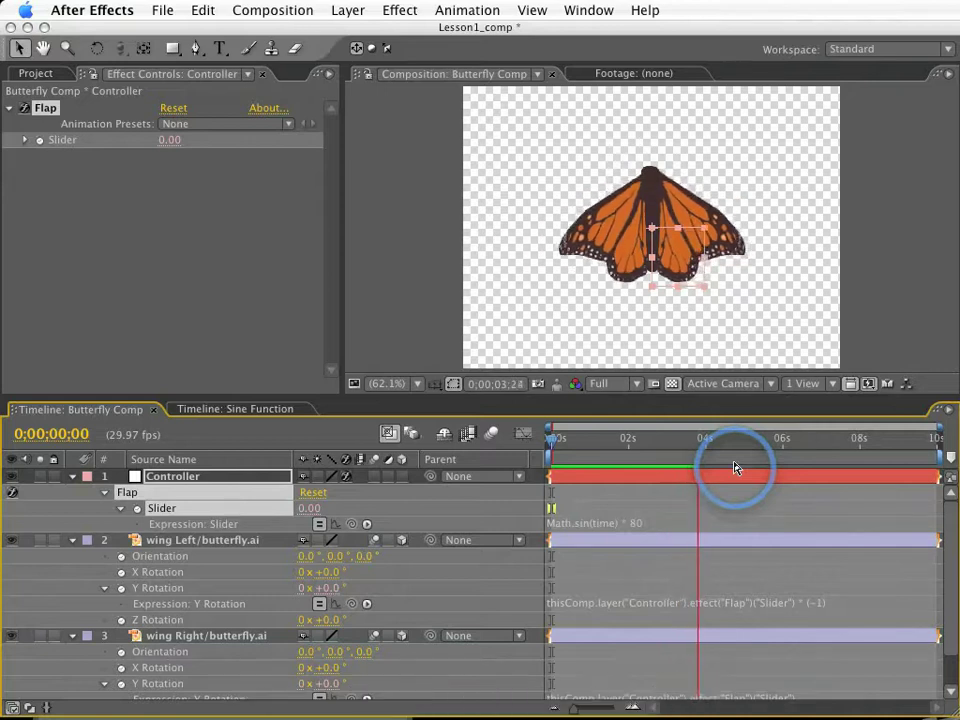
{"action": "left_click", "coordinate": [688, 513]}
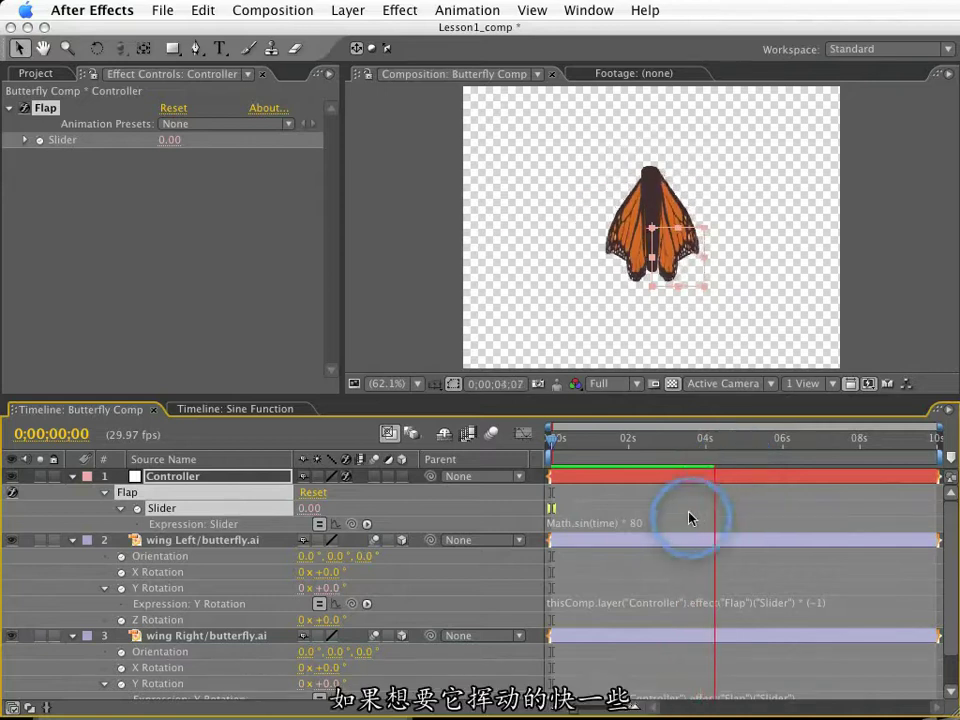
Replace the time multiplier with 3 so the expression reads Math.sin(time * 3) * 80, and preview
{"action": "left_click", "coordinate": [613, 526]}
{"action": "left_click", "coordinate": [605, 521]}
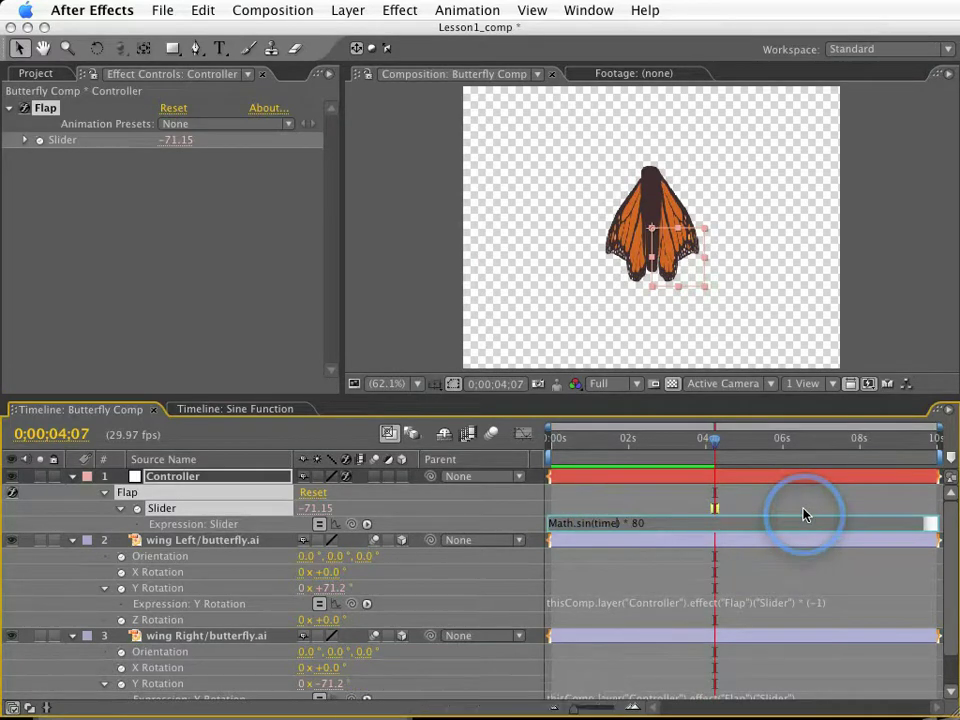
{"action": "key", "text": "Right"}
{"action": "key", "text": "Right"}
{"action": "key", "text": "shift+Left"}
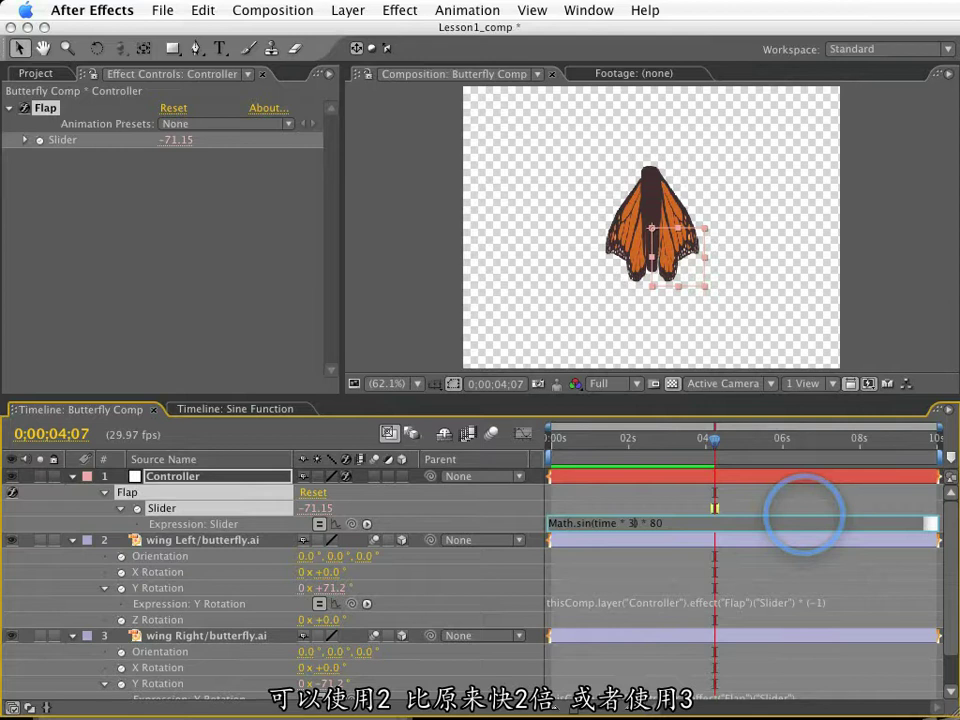
{"action": "type", "text": "3"}
{"action": "key", "text": "KP_Enter"}
{"action": "key", "text": "KP_0"}
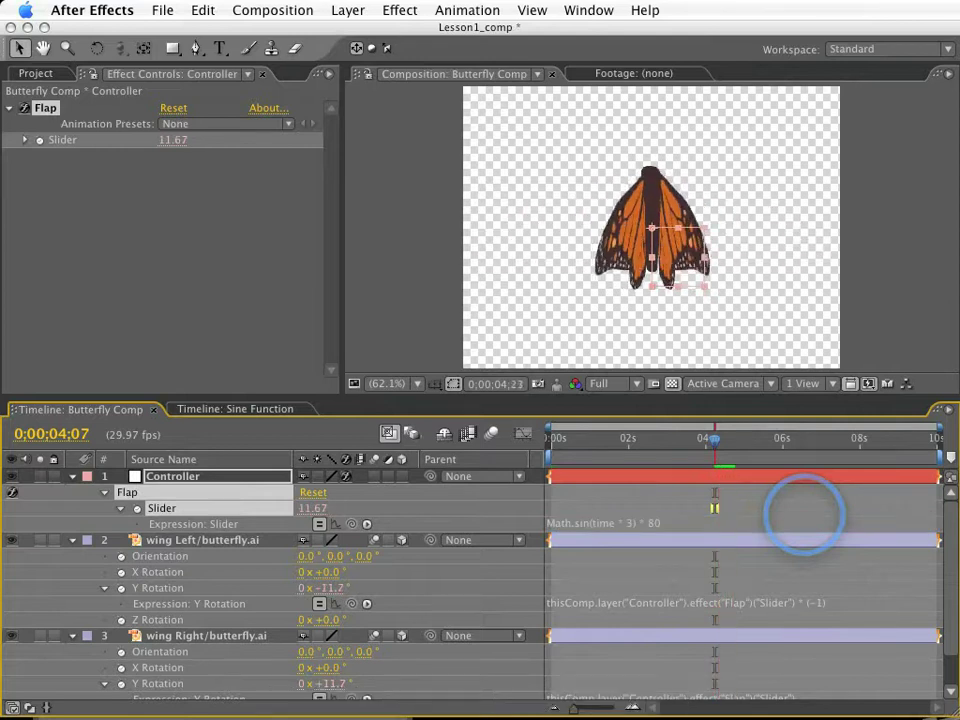
{"action": "left_click", "coordinate": [750, 525]}
Add a Slider Control to the Controller and name it Speed
{"action": "left_click", "coordinate": [150, 267]}
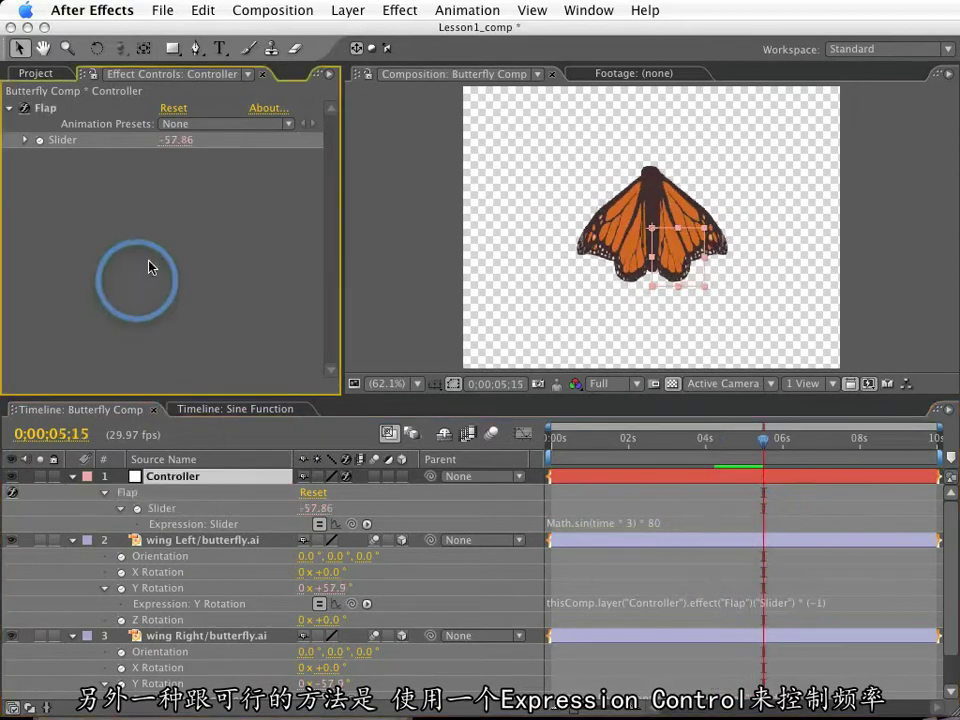
{"action": "left_click", "coordinate": [400, 10]}
{"action": "mouse_move", "coordinate": [470, 222]}
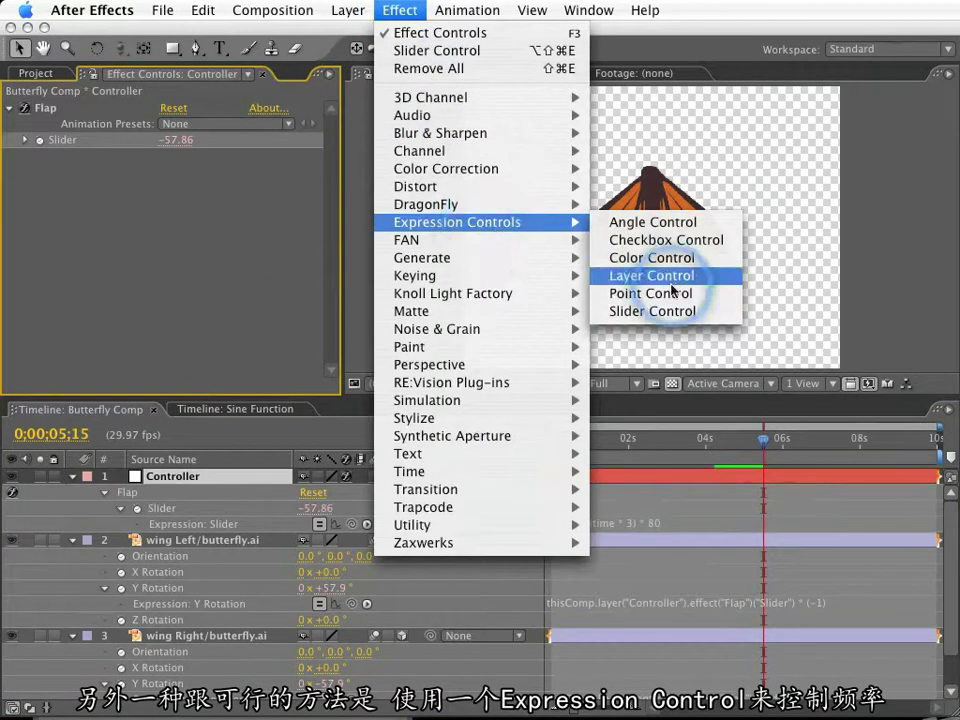
{"action": "left_click", "coordinate": [652, 311]}
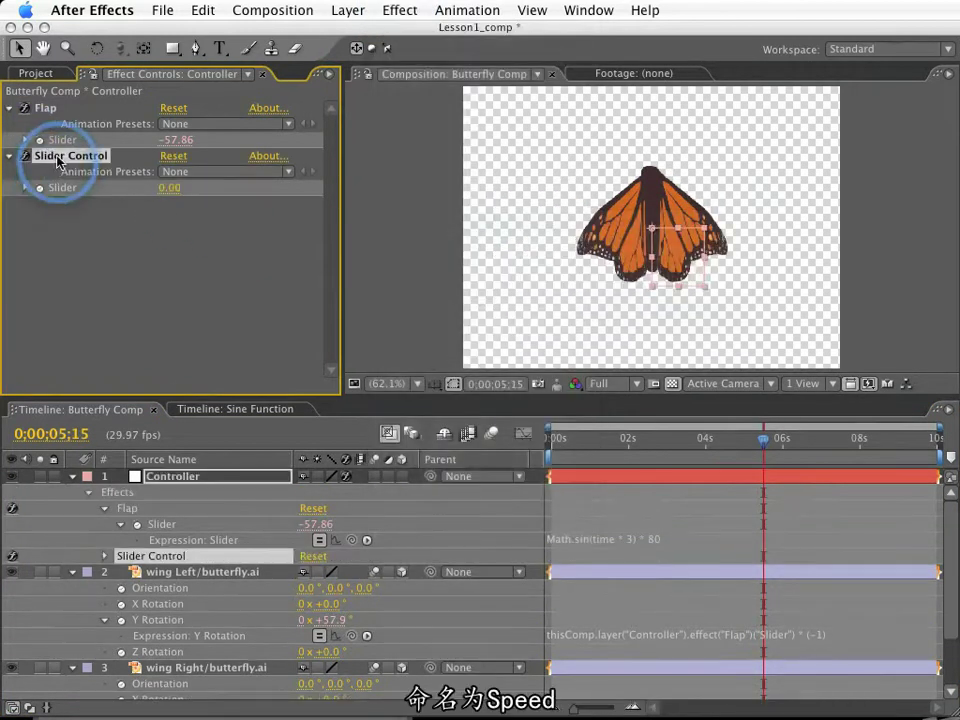
{"action": "key", "text": "Return"}
{"action": "type", "text": "Speed"}
{"action": "key", "text": "Return"}
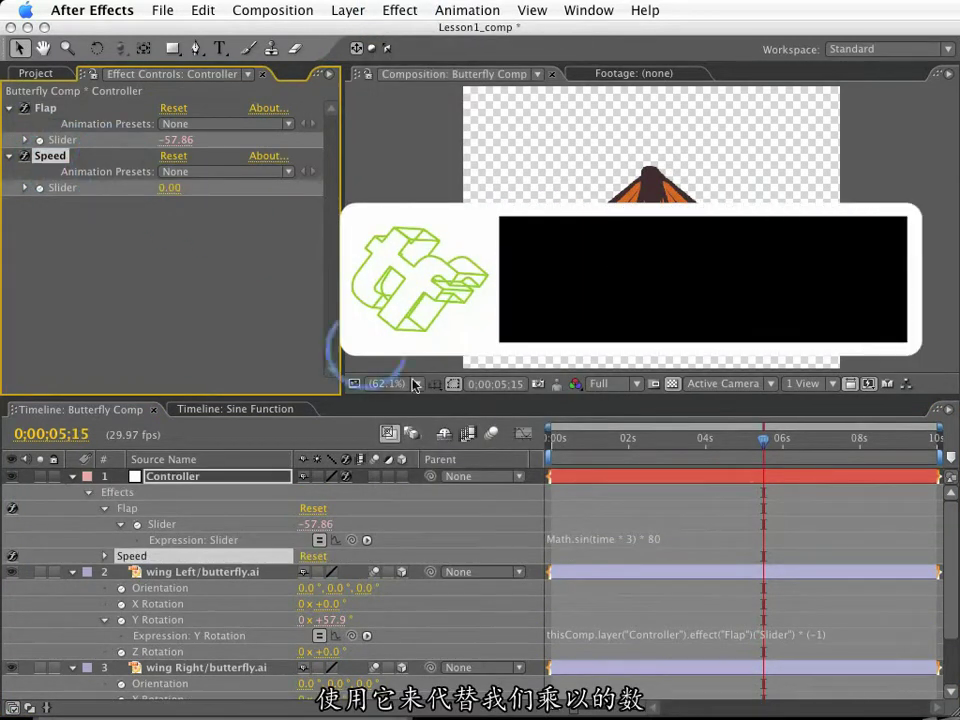
Pick-whip the 3 in the Flap expression to the Speed slider and set Speed to 4
{"action": "left_click", "coordinate": [630, 540]}
{"action": "left_click", "coordinate": [630, 540]}
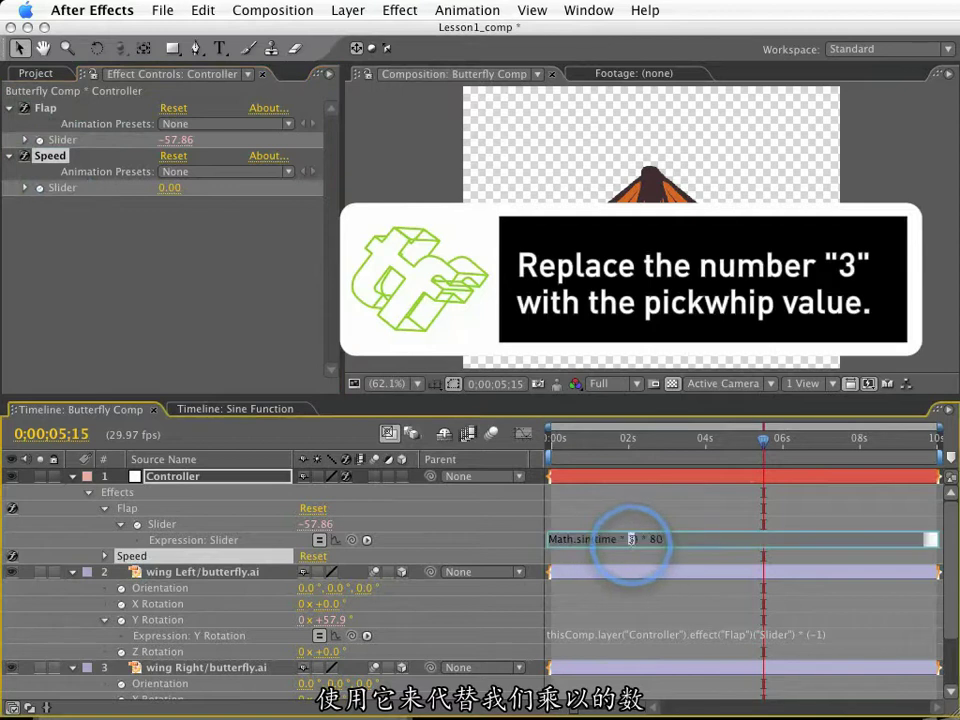
{"action": "left_click_drag", "start_coordinate": [350, 540], "coordinate": [60, 190]}
{"action": "mouse_move", "coordinate": [178, 190]}
{"action": "left_mouse_down"}
{"action": "mouse_move", "coordinate": [216, 193]}
{"action": "mouse_move", "coordinate": [176, 189]}
{"action": "mouse_move", "coordinate": [186, 198]}
{"action": "left_mouse_up"}
{"action": "left_click", "coordinate": [169, 190]}
{"action": "type", "text": "4"}
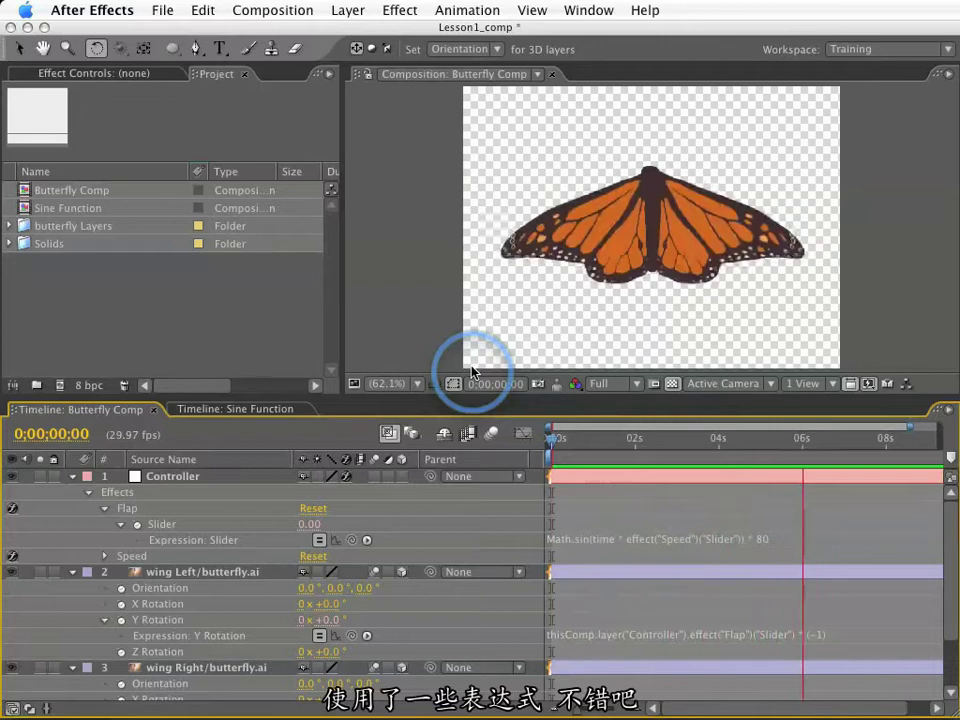
Create a Main composition containing Butterfly Comp as a 3D layer that keeps its wings' 3D rotation
{"action": "left_click", "coordinate": [272, 10]}
{"action": "left_click", "coordinate": [268, 31]}
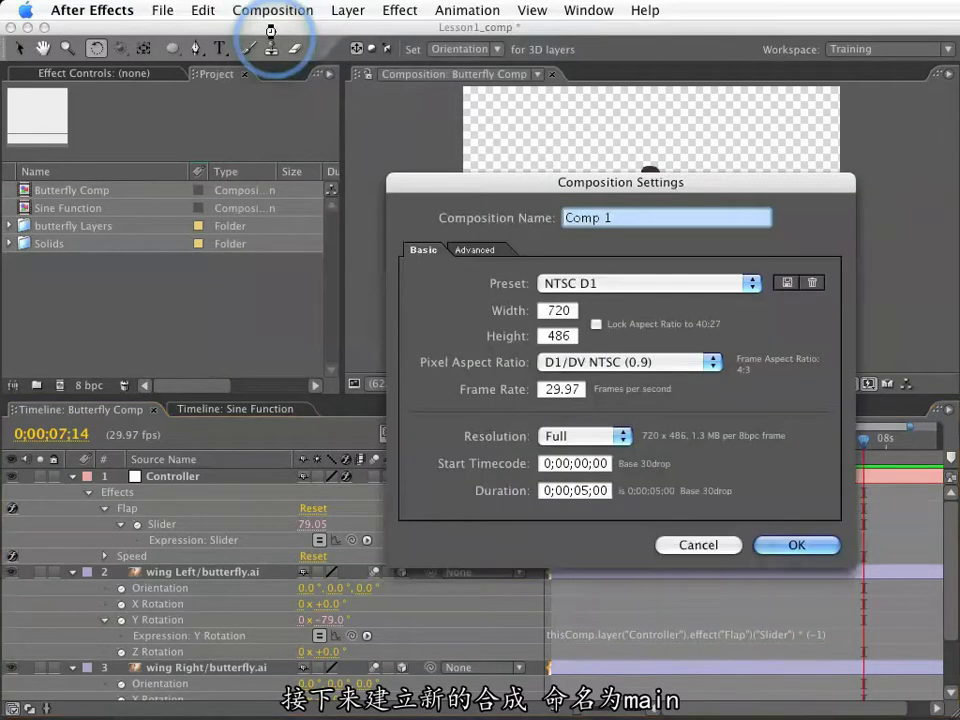
{"action": "type", "text": "Main"}
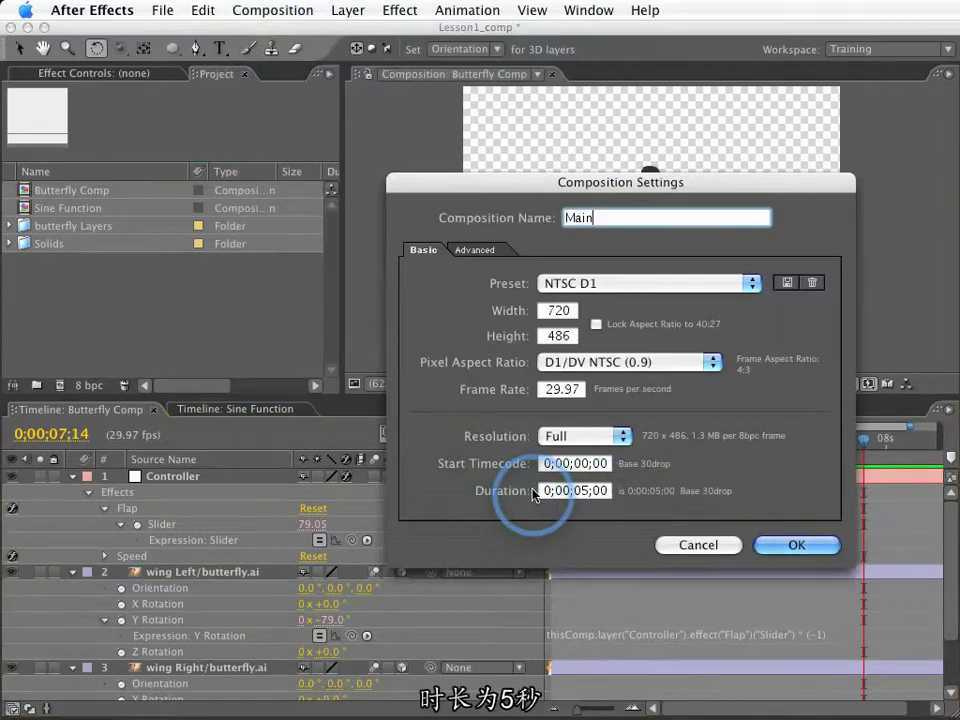
{"action": "key", "text": "Return"}
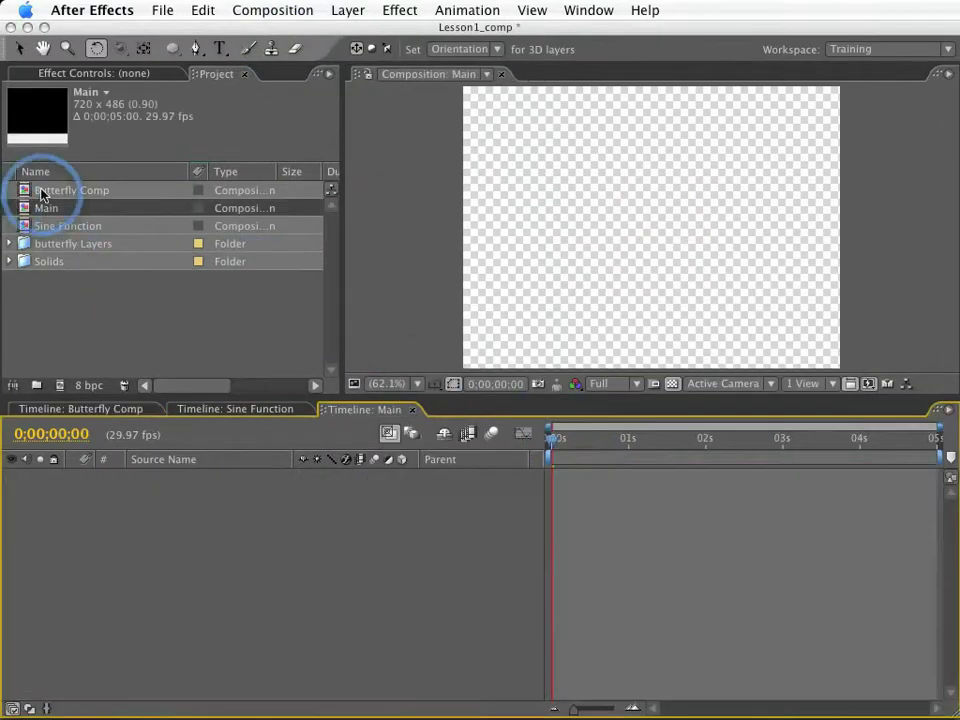
{"action": "left_click_drag", "start_coordinate": [38, 190], "coordinate": [219, 548]}
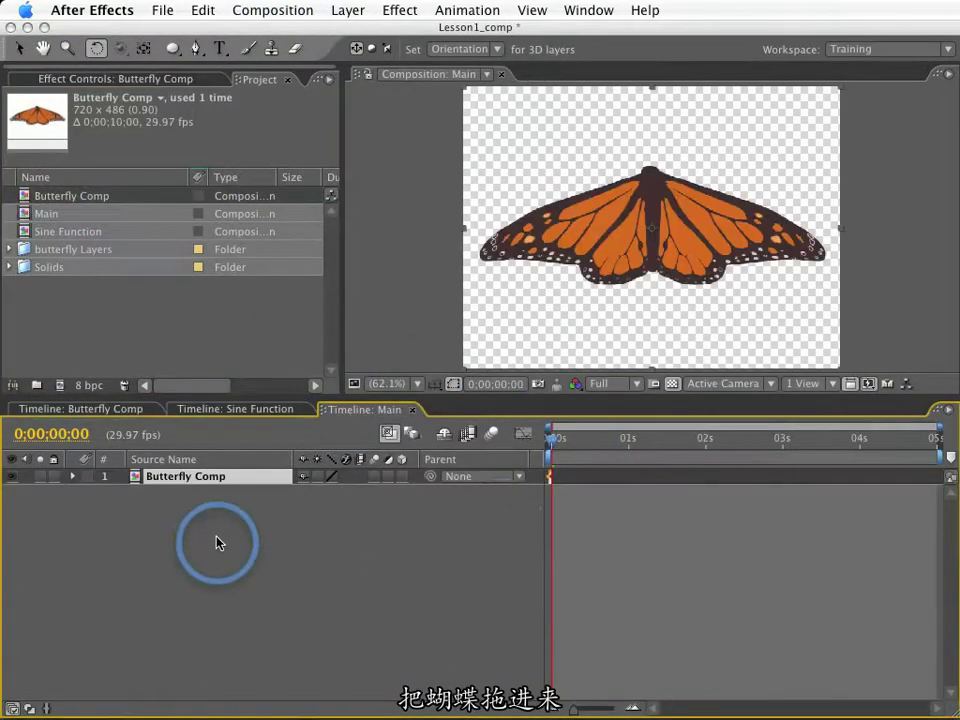
{"action": "left_click", "coordinate": [403, 477]}
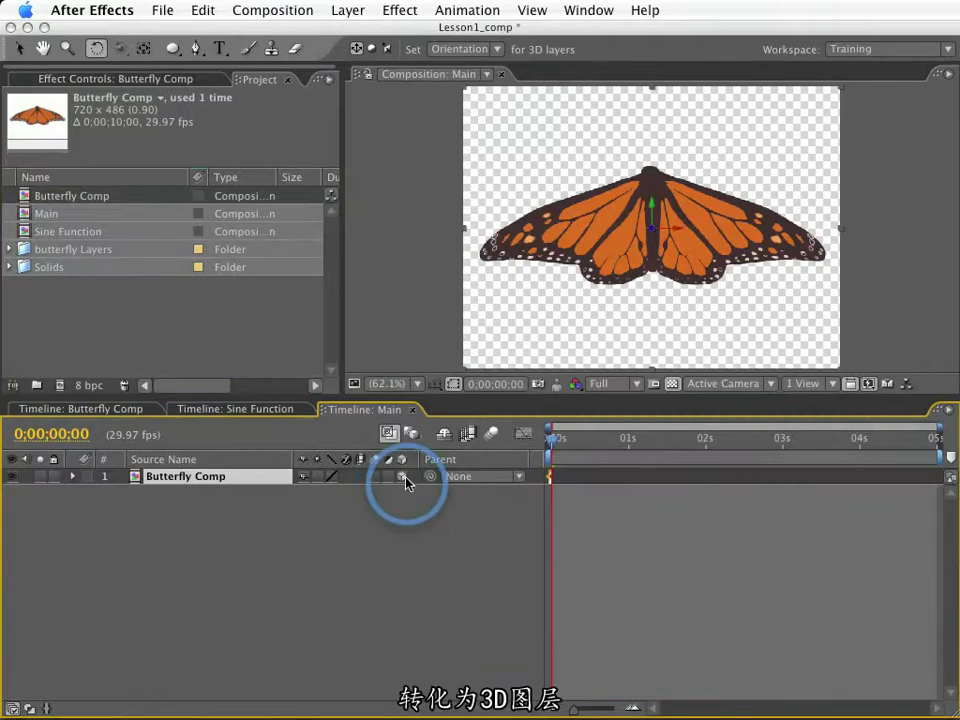
{"action": "left_click", "coordinate": [318, 477]}
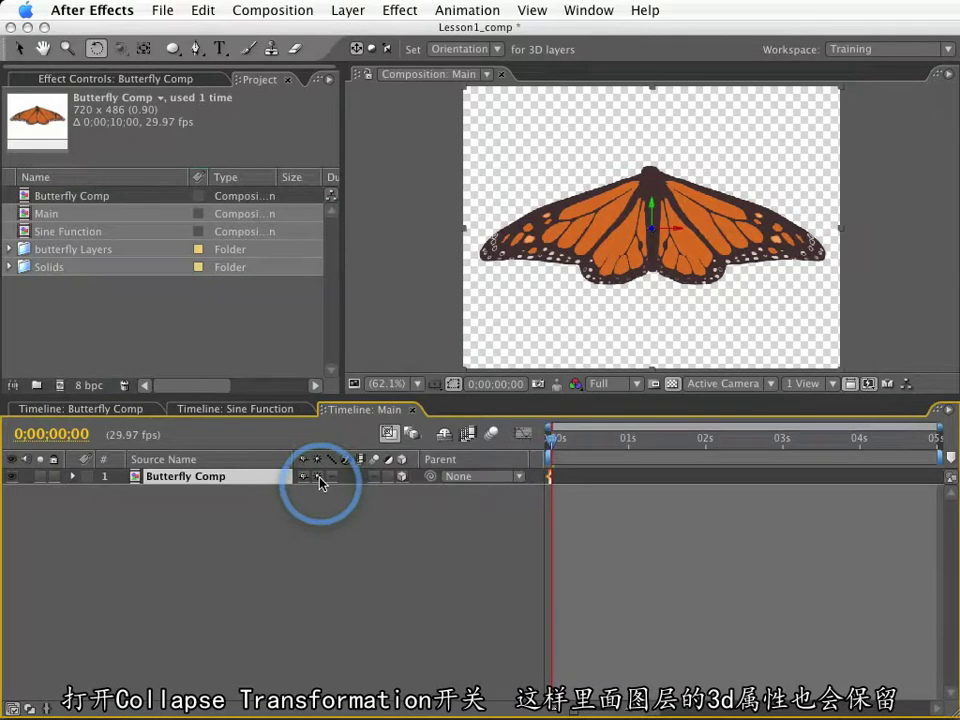
Preview the butterfly, rotate it around its vertical axis, and set its Scale to 20%
{"action": "key", "text": "space"}
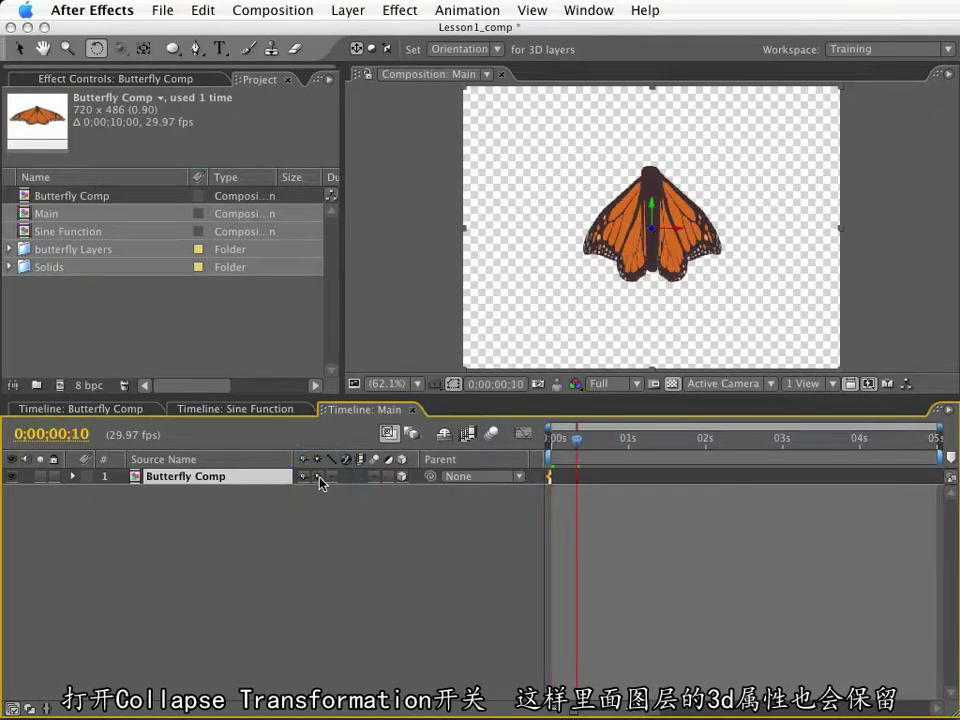
{"action": "mouse_move", "coordinate": [652, 212]}
{"action": "left_mouse_down"}
{"action": "mouse_move", "coordinate": [697, 212]}
{"action": "mouse_move", "coordinate": [626, 210]}
{"action": "mouse_move", "coordinate": [681, 217]}
{"action": "mouse_move", "coordinate": [645, 220]}
{"action": "left_mouse_up"}
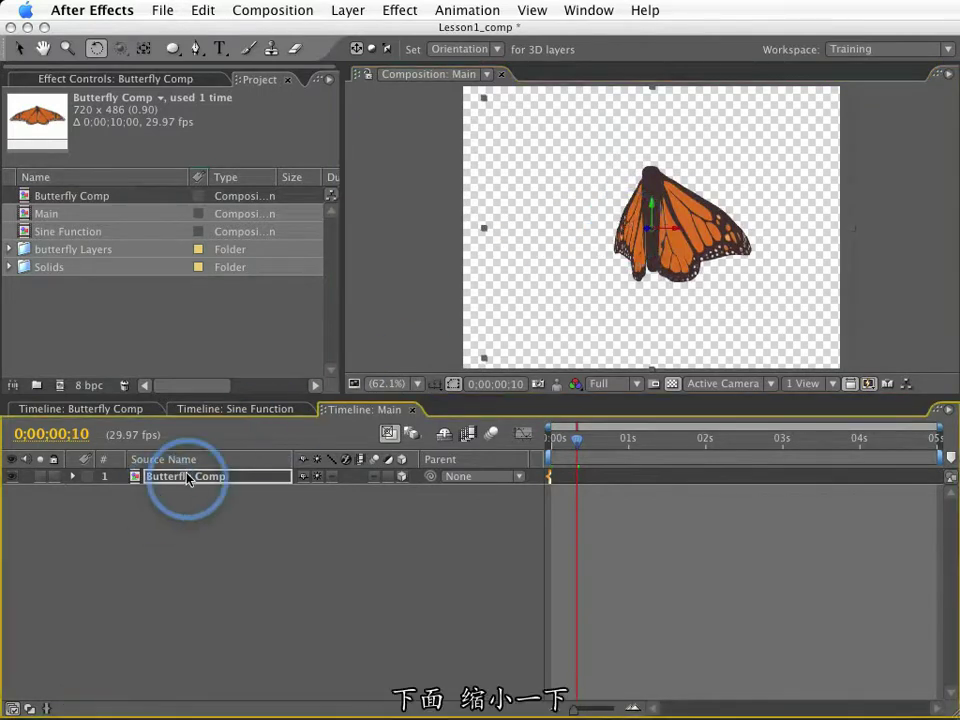
{"action": "key", "text": "s"}
{"action": "left_click", "coordinate": [325, 492]}
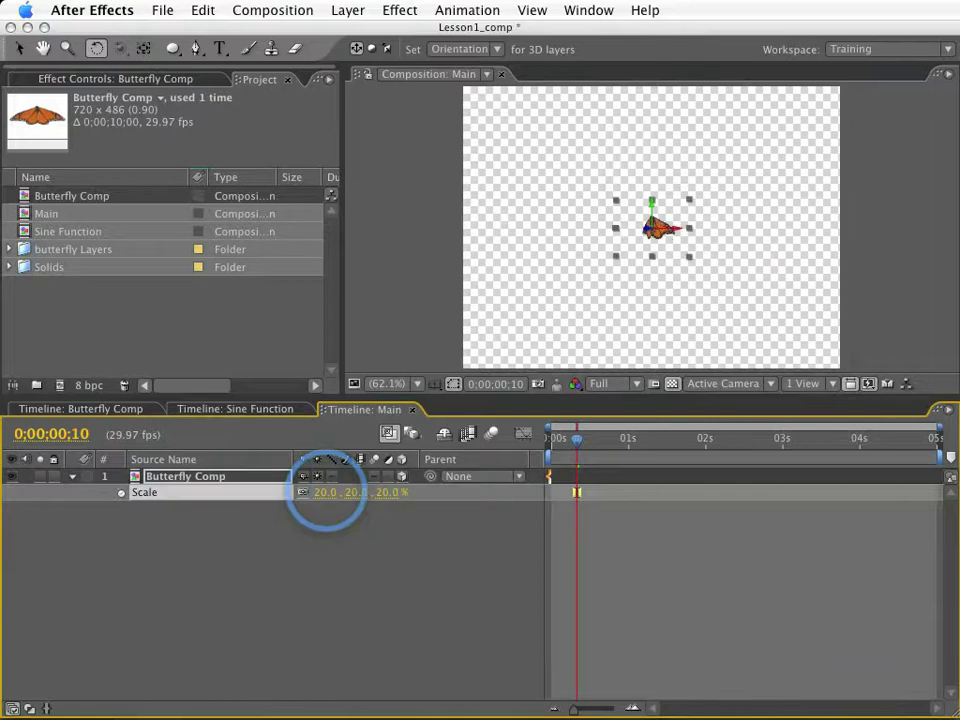
Add a 3D Null 8 to Main, show both layers' Position, and start a butterfly Position expression
{"action": "left_click", "coordinate": [358, 9]}
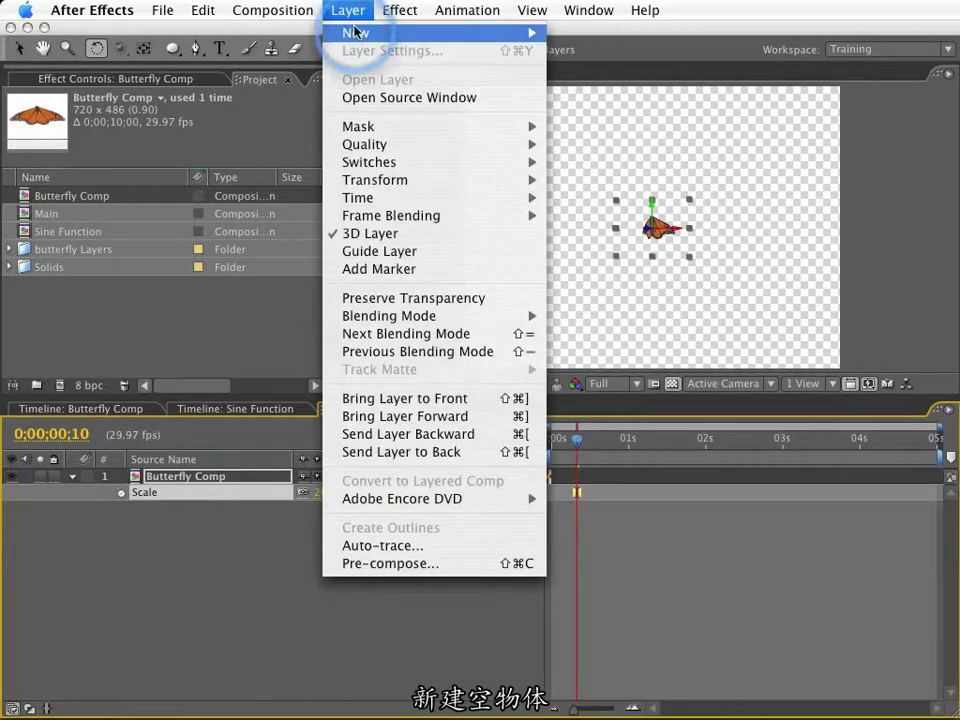
{"action": "mouse_move", "coordinate": [380, 33]}
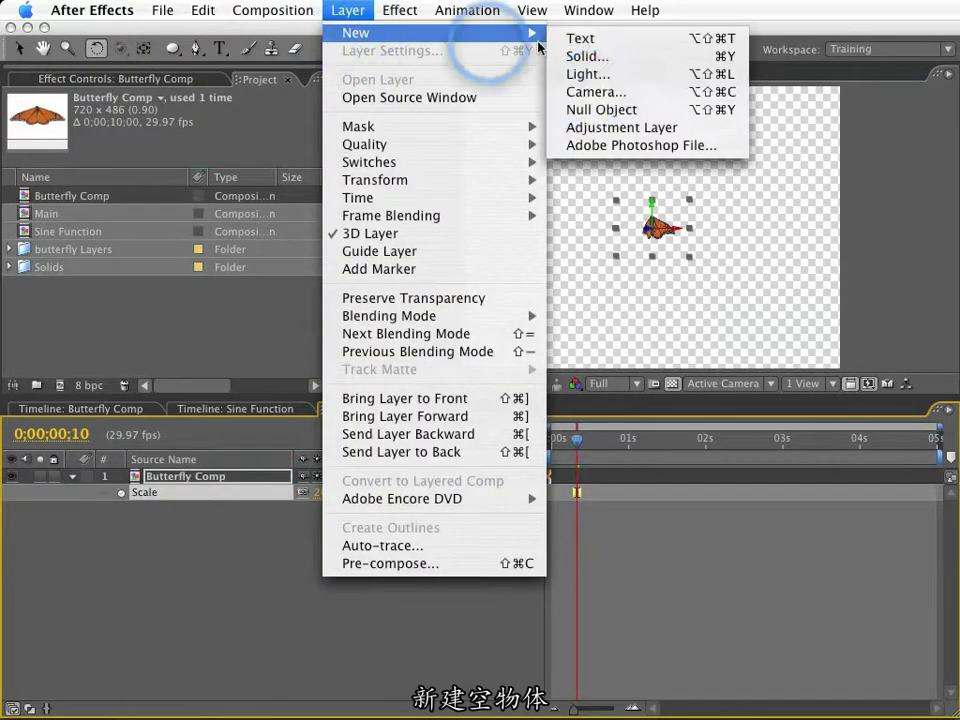
{"action": "left_click", "coordinate": [591, 110]}
{"action": "left_click", "coordinate": [161, 494]}
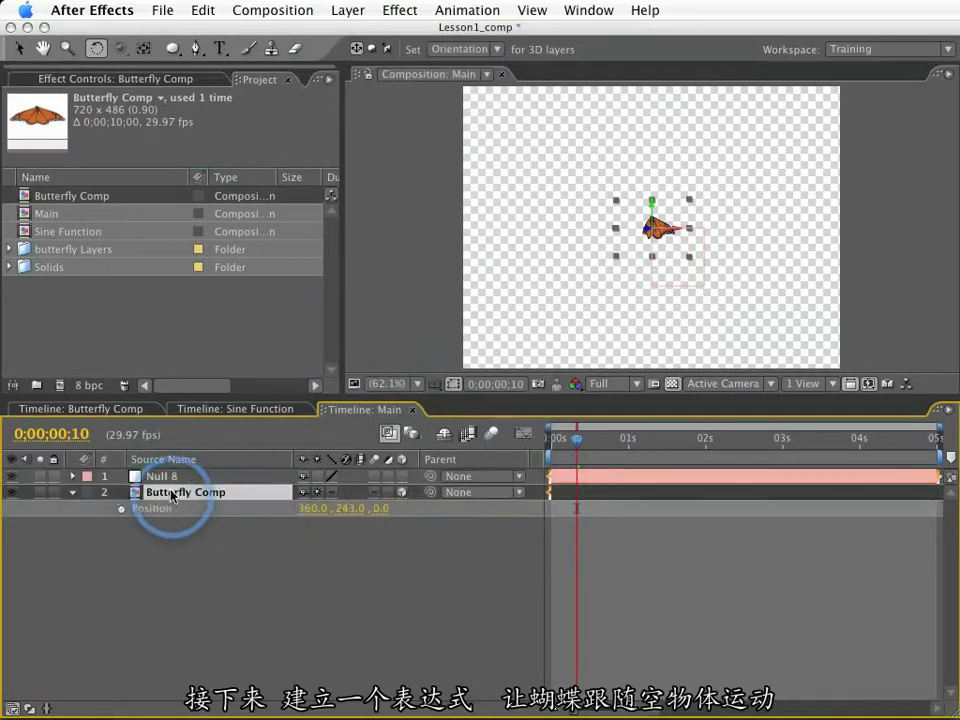
{"action": "key", "text": "p"}
{"action": "left_click", "coordinate": [175, 480]}
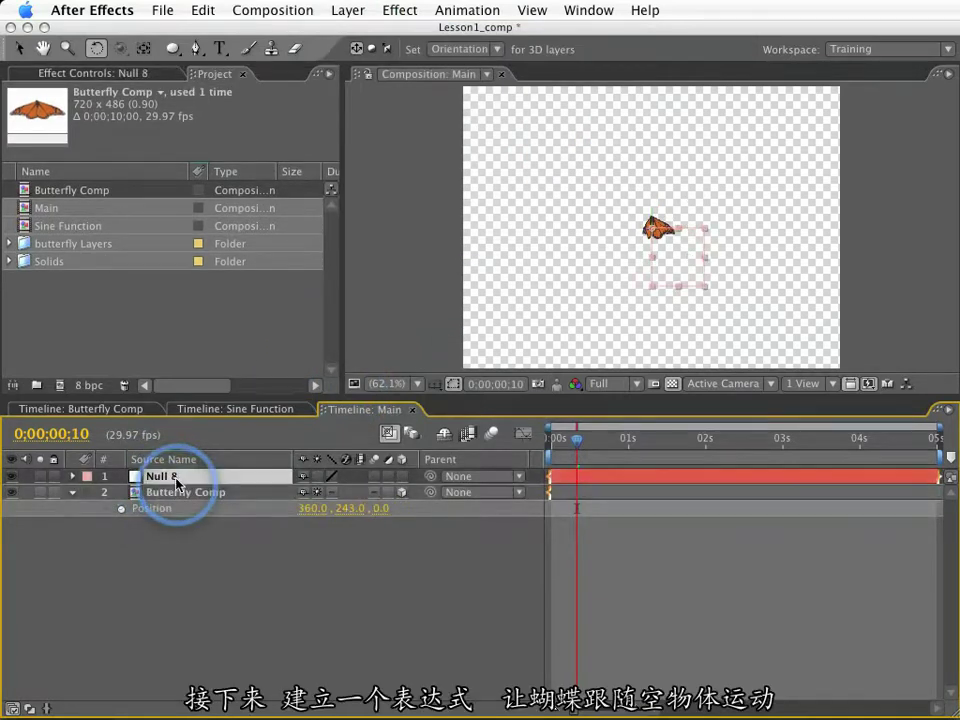
{"action": "key", "text": "p"}
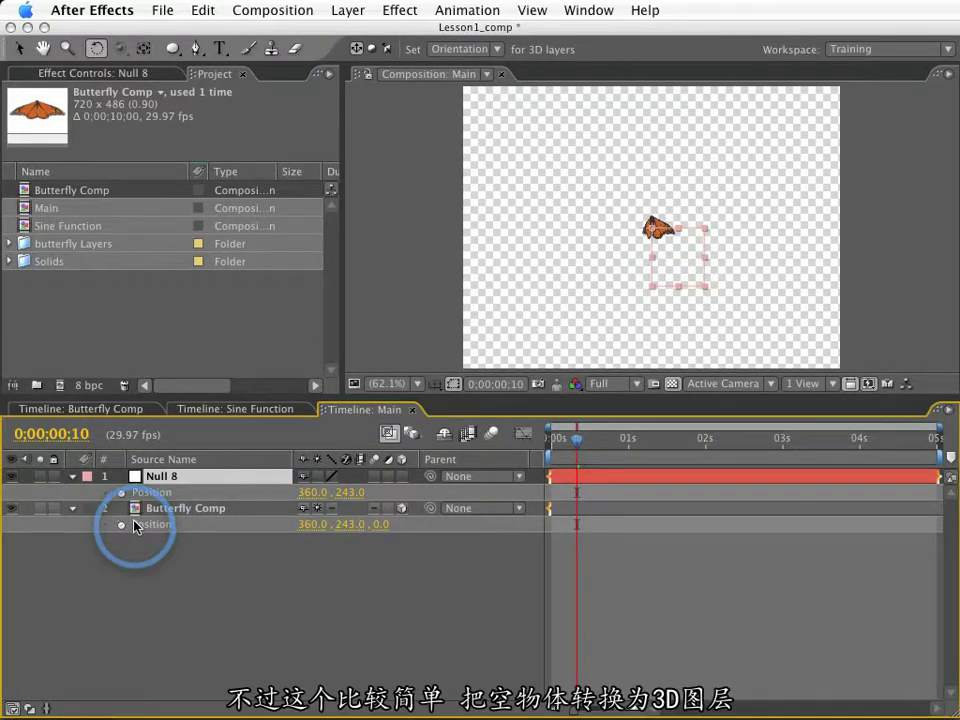
{"action": "left_click", "coordinate": [402, 477]}
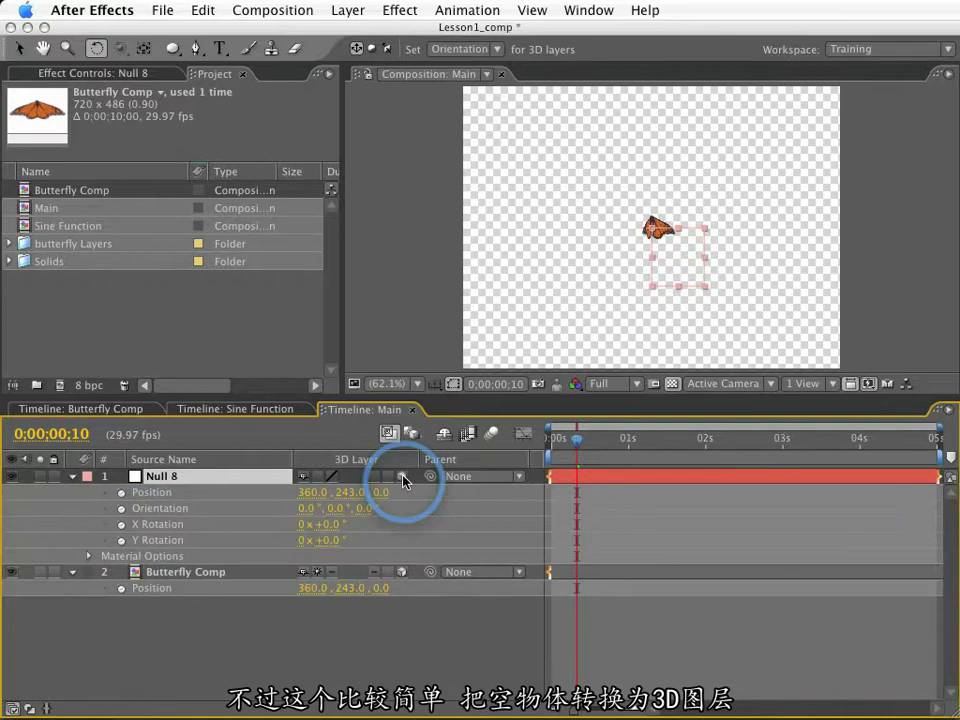
{"action": "left_click", "coordinate": [121, 589], "text": "alt"}
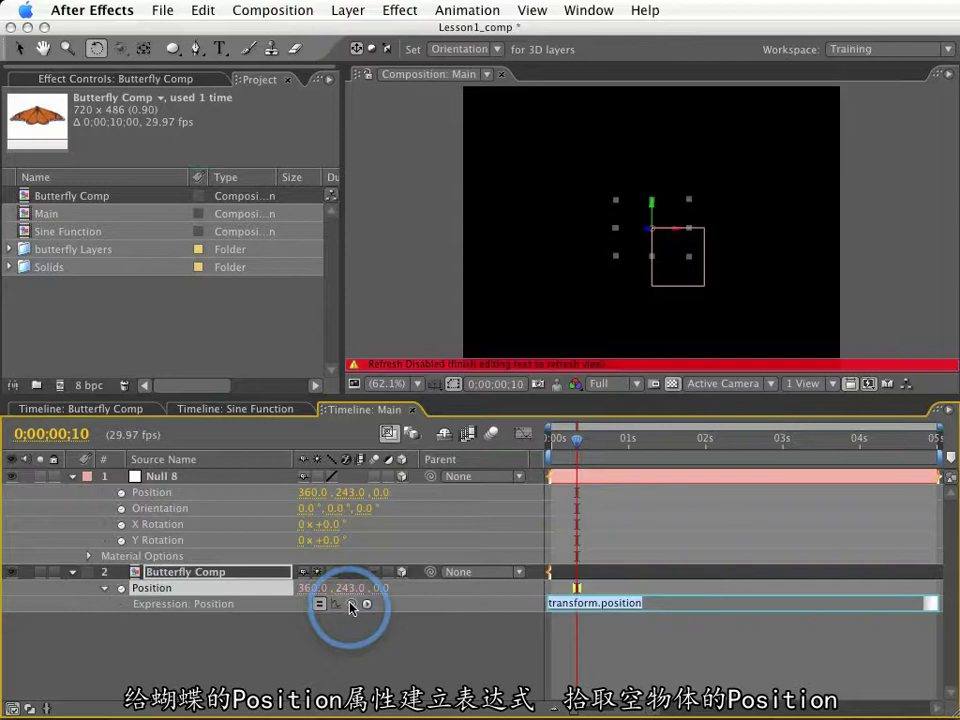
Link the butterfly's Position to Null 8 and animate the null from -160.3, 426.5 to 780.2, 27.4
{"action": "left_click_drag", "start_coordinate": [349, 604], "coordinate": [154, 494]}
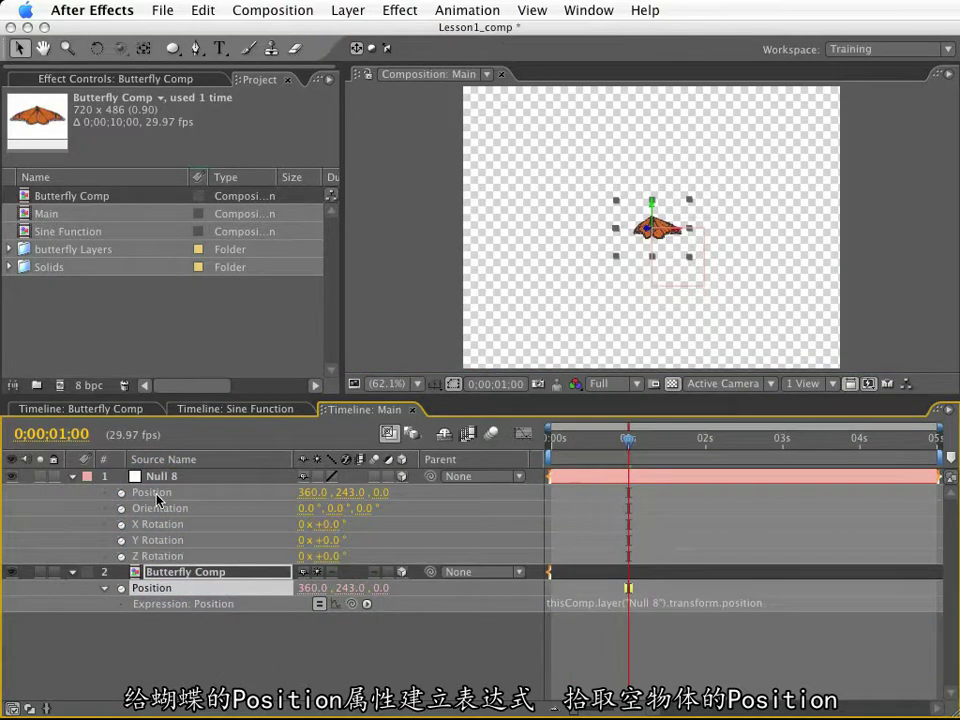
{"action": "left_click", "coordinate": [166, 477]}
{"action": "left_click_drag", "start_coordinate": [676, 277], "coordinate": [396, 381]}
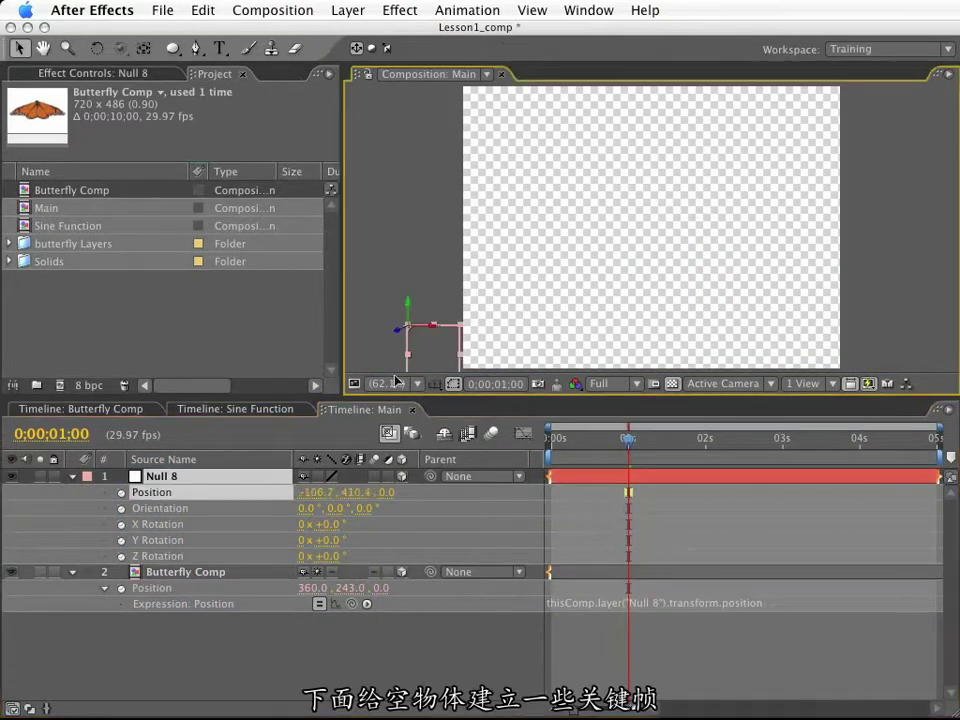
{"action": "left_click_drag", "start_coordinate": [358, 493], "coordinate": [364, 496]}
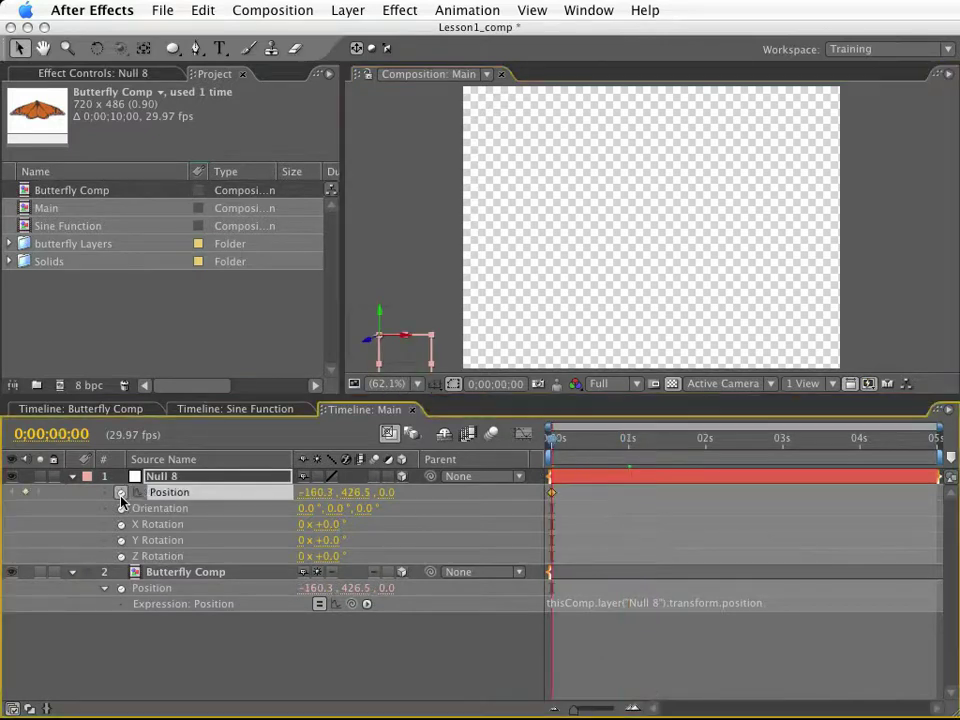
{"action": "left_click_drag", "start_coordinate": [600, 440], "coordinate": [695, 455]}
{"action": "left_click_drag", "start_coordinate": [394, 364], "coordinate": [893, 133]}
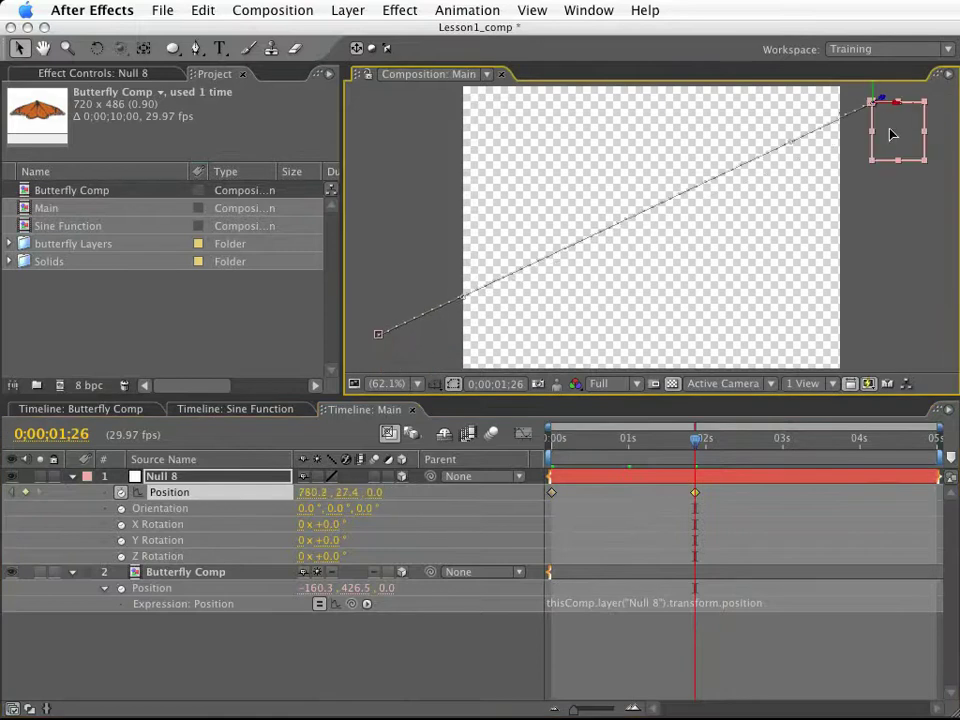
{"action": "key", "text": "KP_0"}
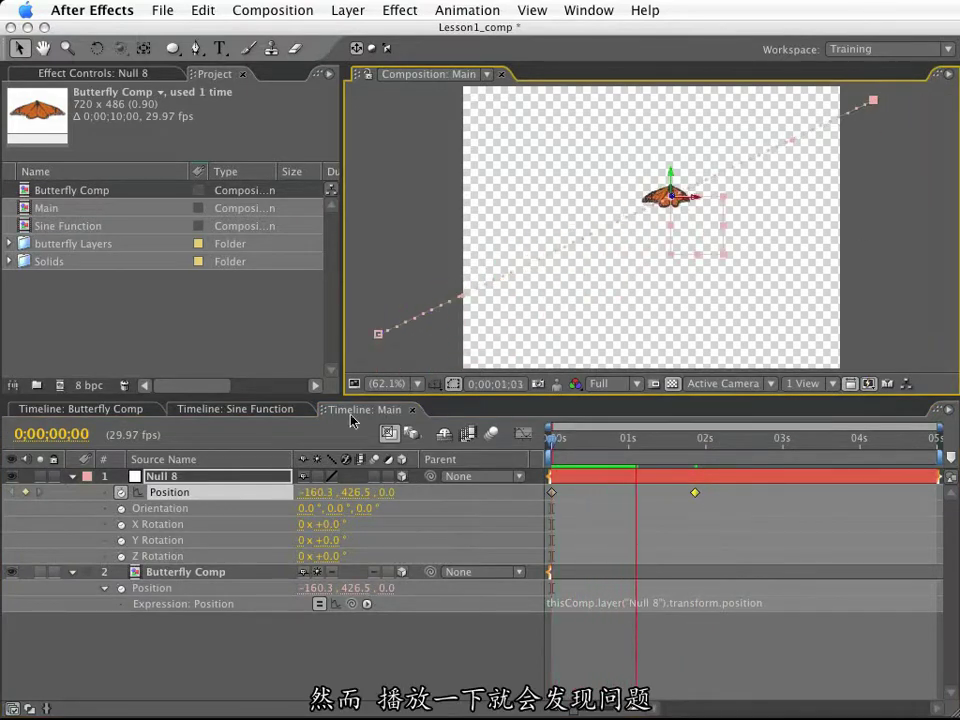
{"action": "key", "text": "space"}
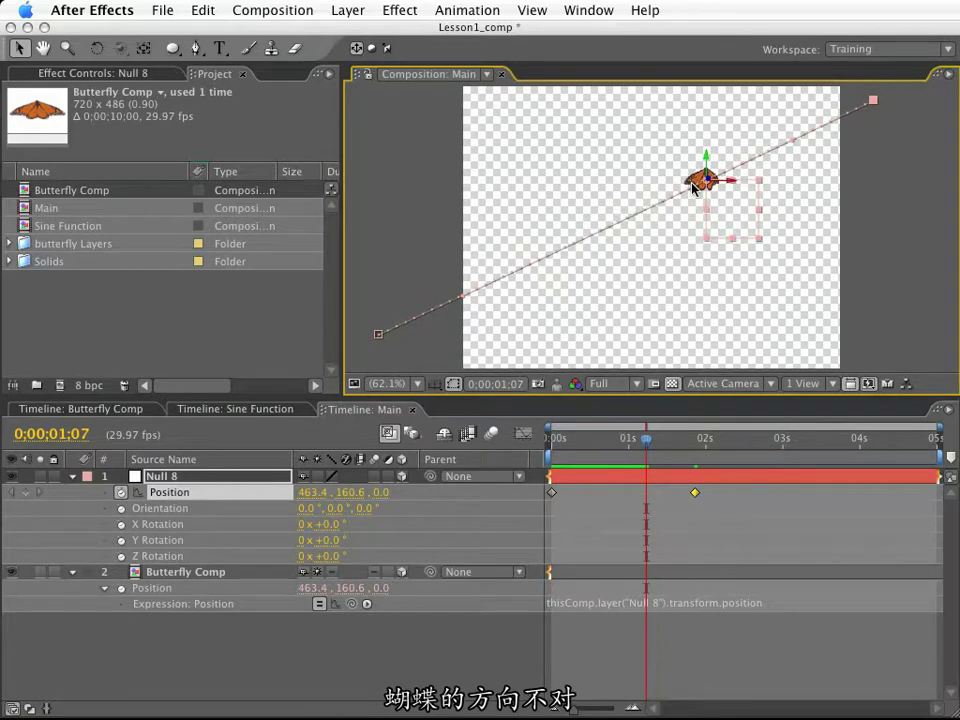
Set the butterfly layer's Auto-Orient to Orient Along Path
{"action": "left_click", "coordinate": [693, 189]}
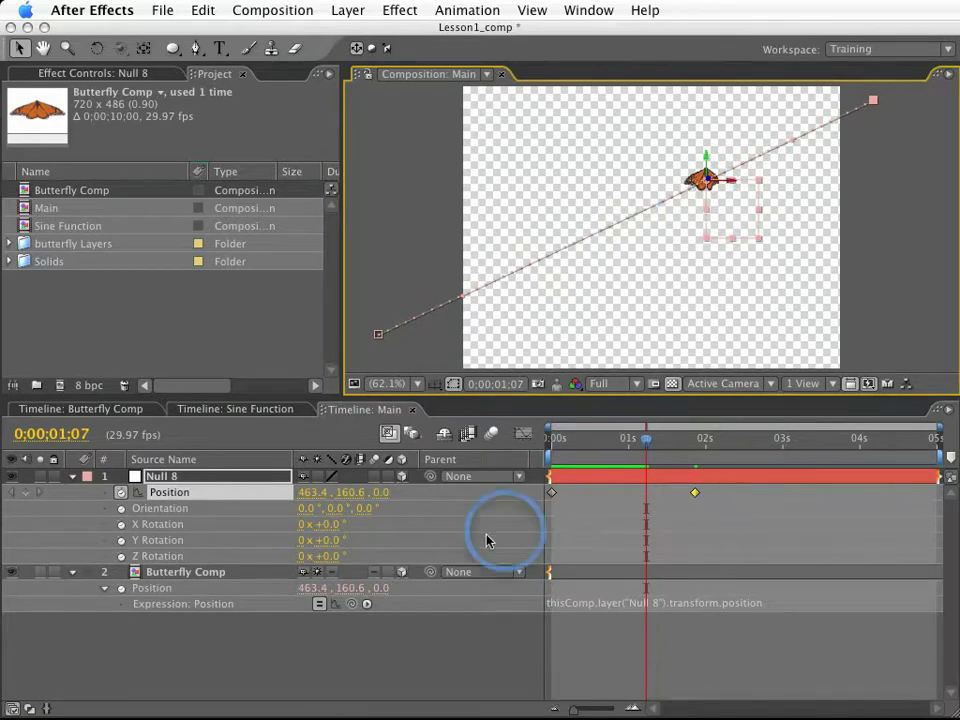
{"action": "right_click", "coordinate": [231, 576]}
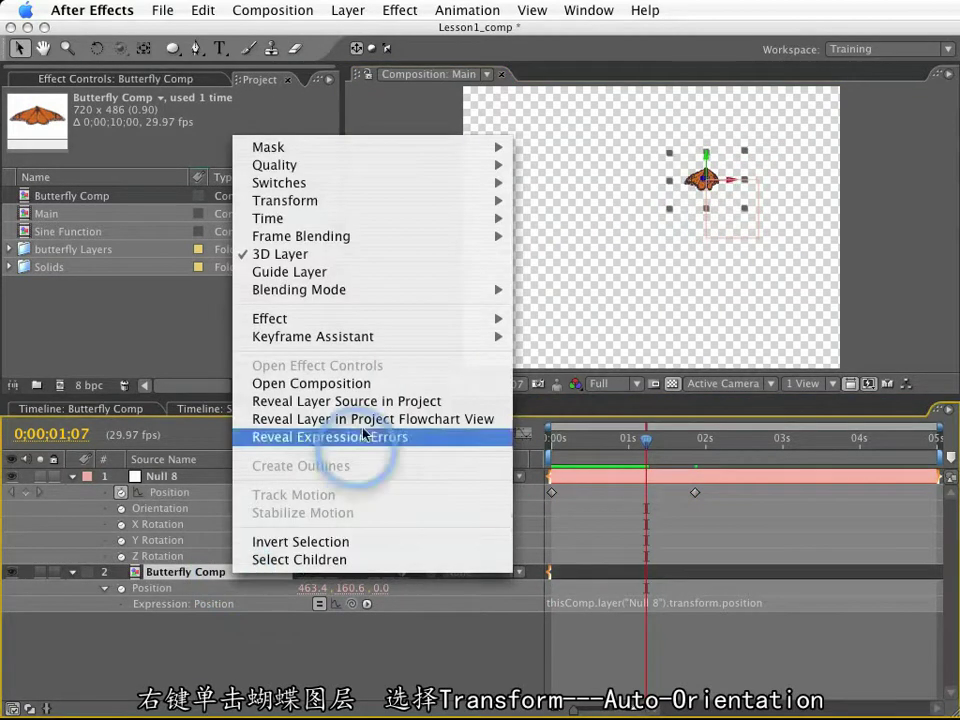
{"action": "mouse_move", "coordinate": [498, 200]}
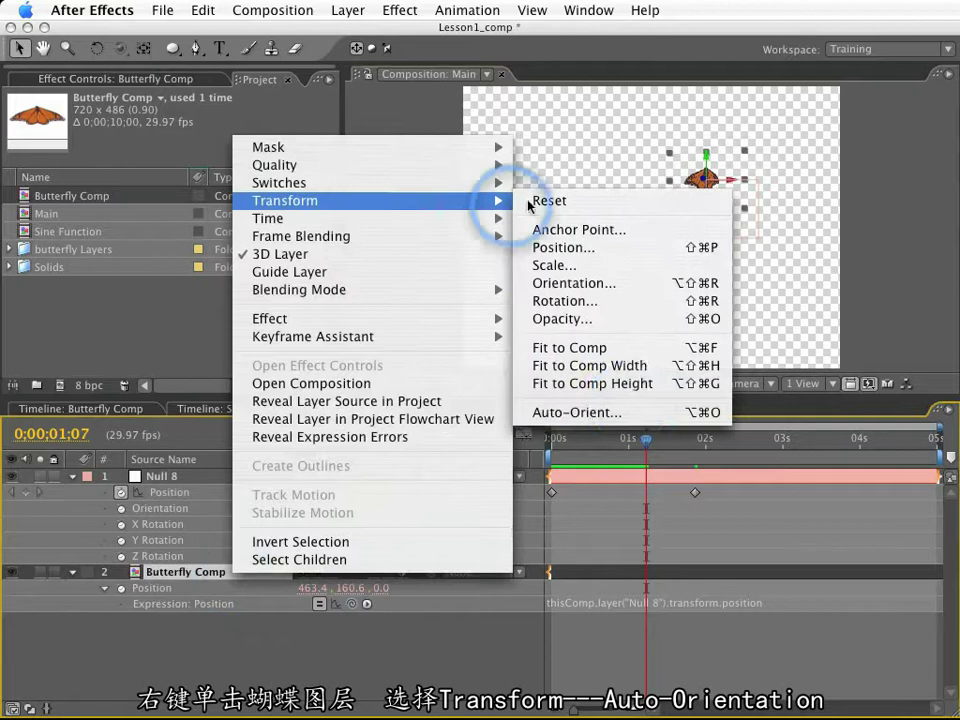
{"action": "left_click", "coordinate": [612, 414]}
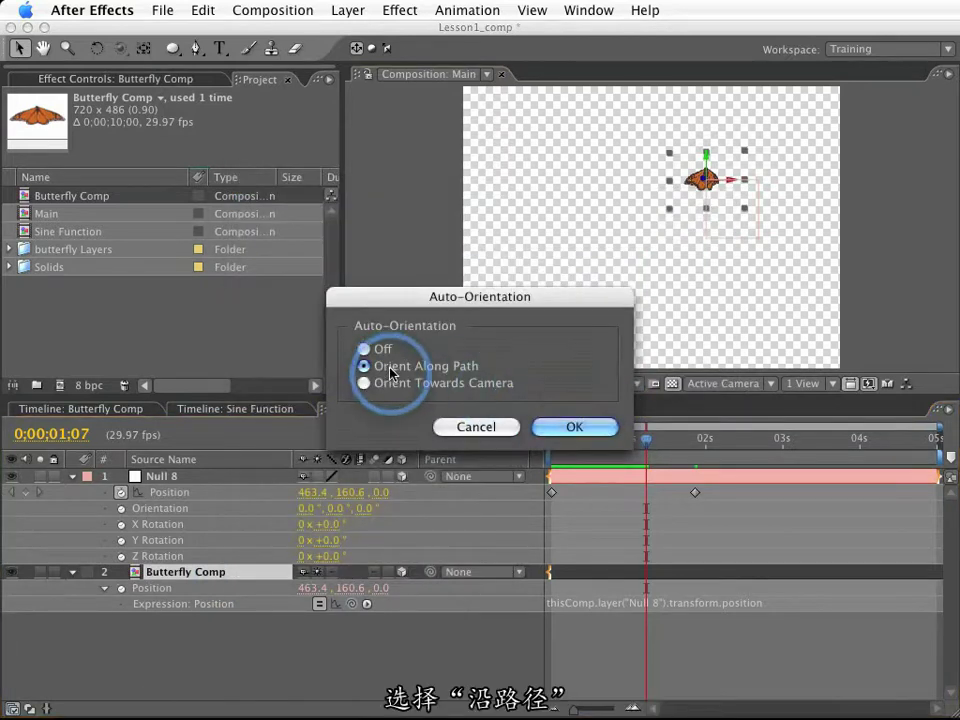
{"action": "key", "text": "Return"}
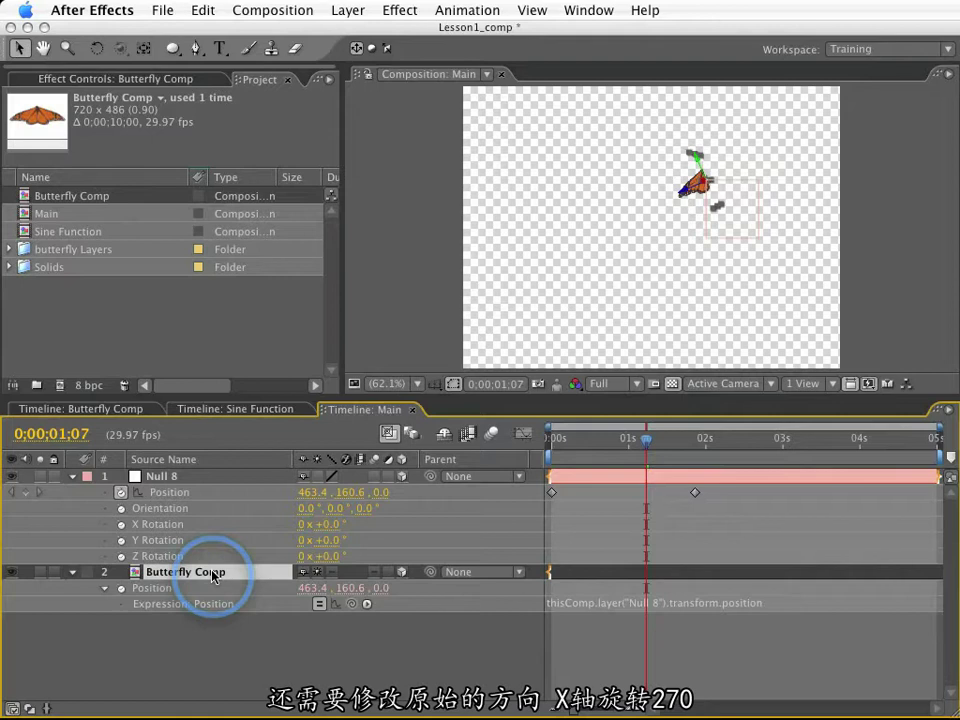
Set the butterfly's Orientation to 270°, 0°, 0° and return to the timeline start
{"action": "key", "text": "r"}
{"action": "left_click", "coordinate": [300, 588]}
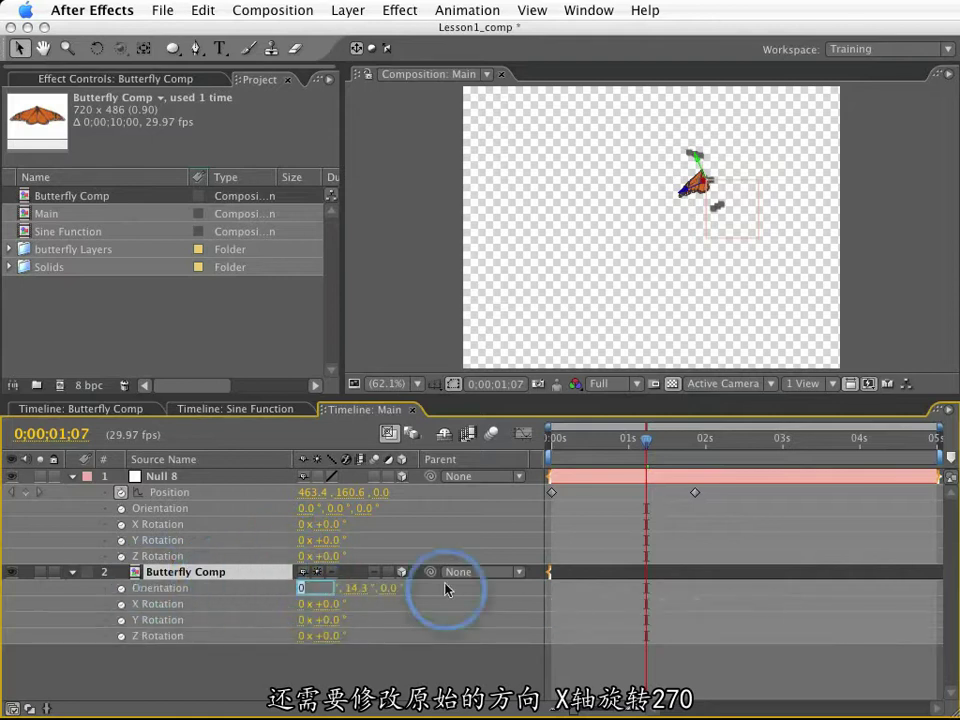
{"action": "key", "text": "Tab"}
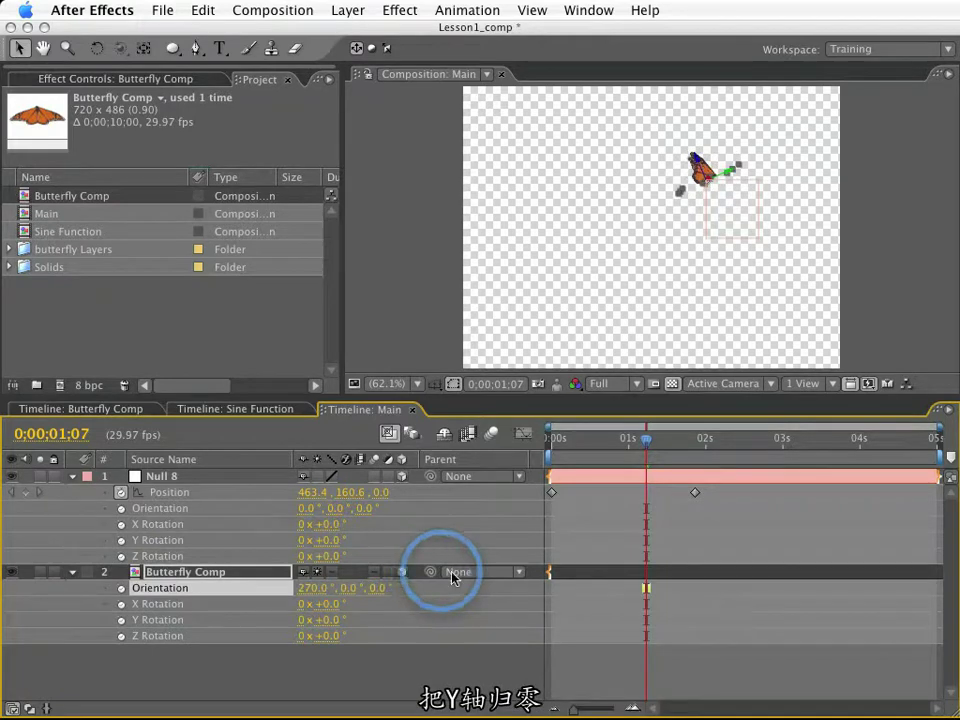
{"action": "left_click", "coordinate": [566, 478]}
{"action": "key", "text": "Home"}
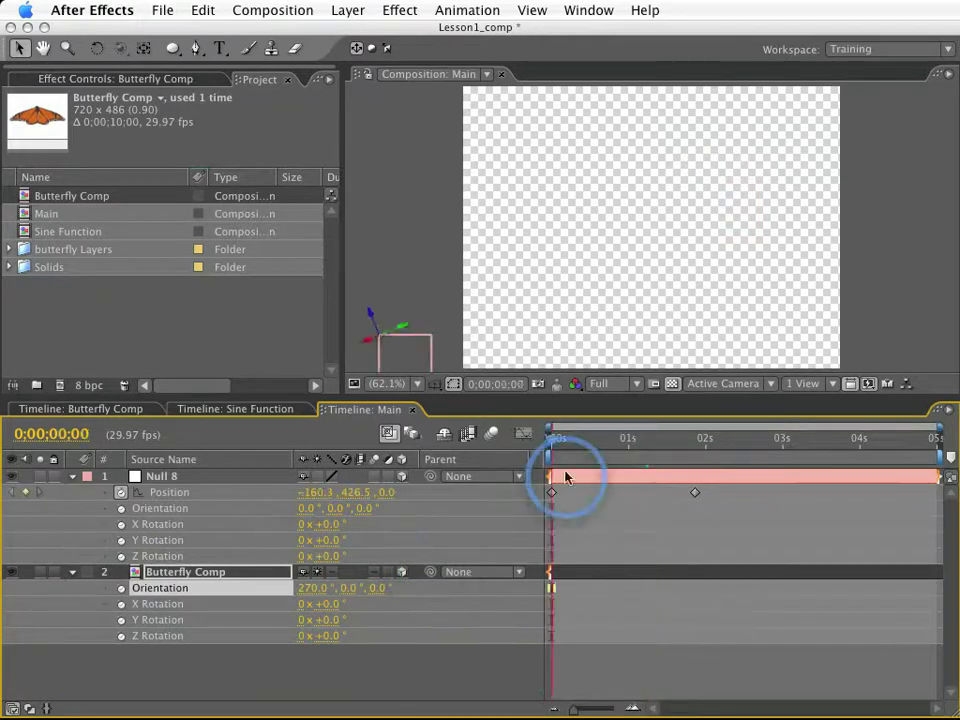
{"action": "key", "text": "space"}
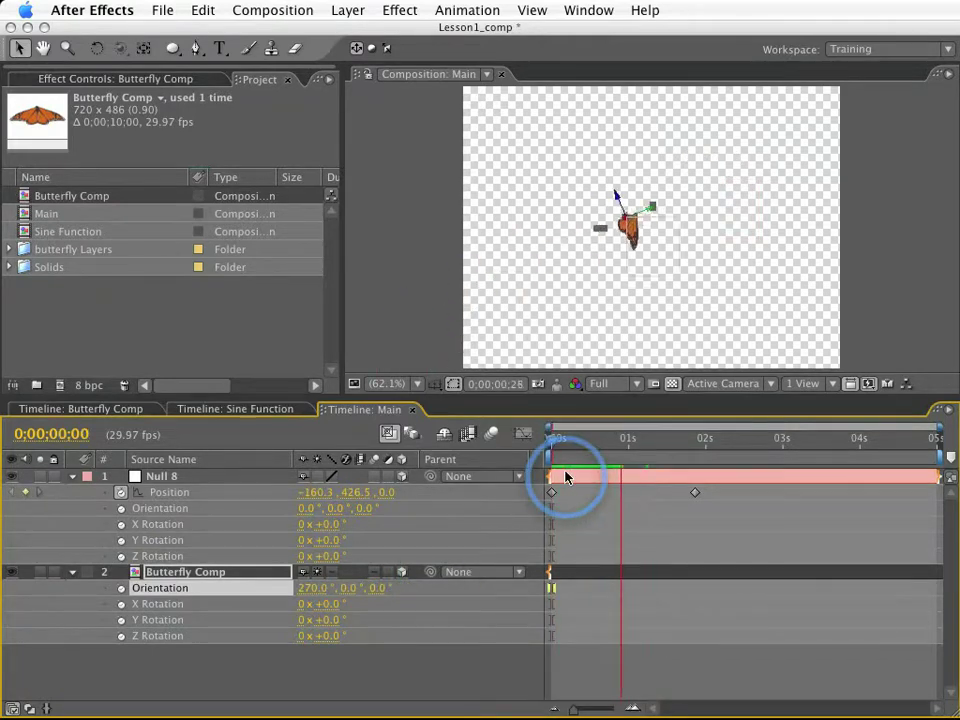
{"action": "left_click", "coordinate": [590, 427]}
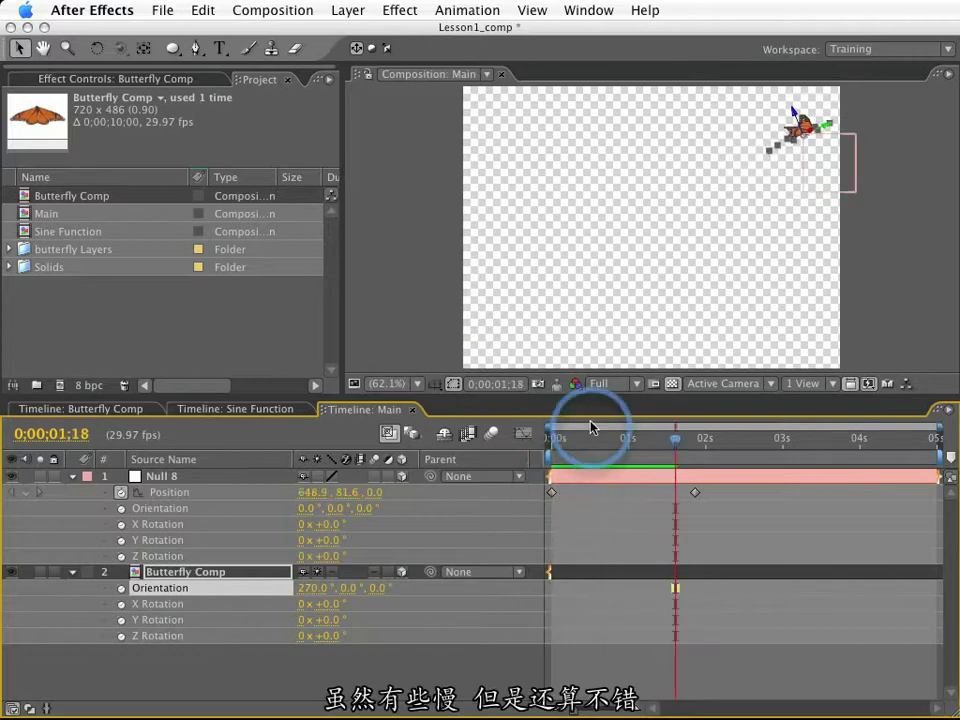
{"action": "left_click_drag", "start_coordinate": [590, 427], "coordinate": [552, 436]}
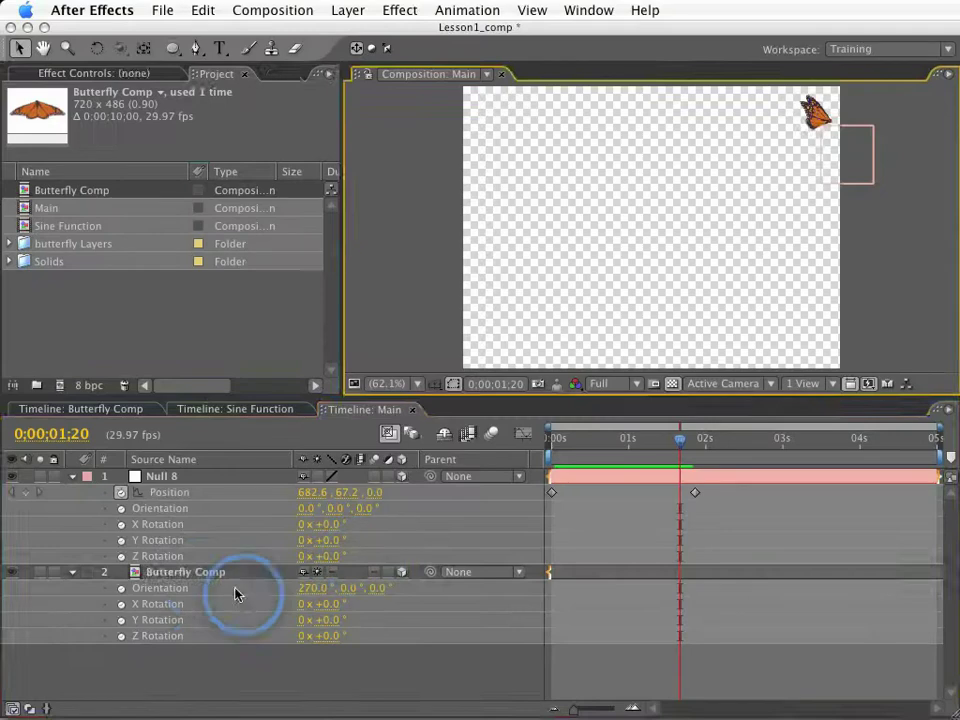
{"action": "left_click", "coordinate": [200, 580]}
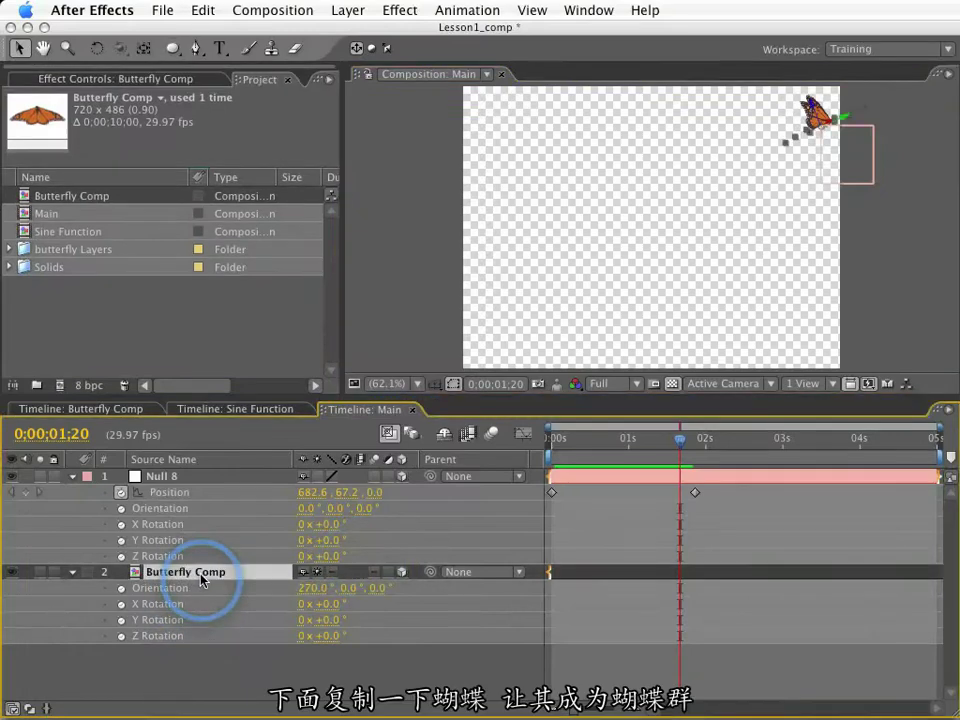
{"action": "key", "text": "super+d"}
{"action": "key", "text": "super+d"}
{"action": "left_click_drag", "start_coordinate": [621, 438], "coordinate": [586, 445]}
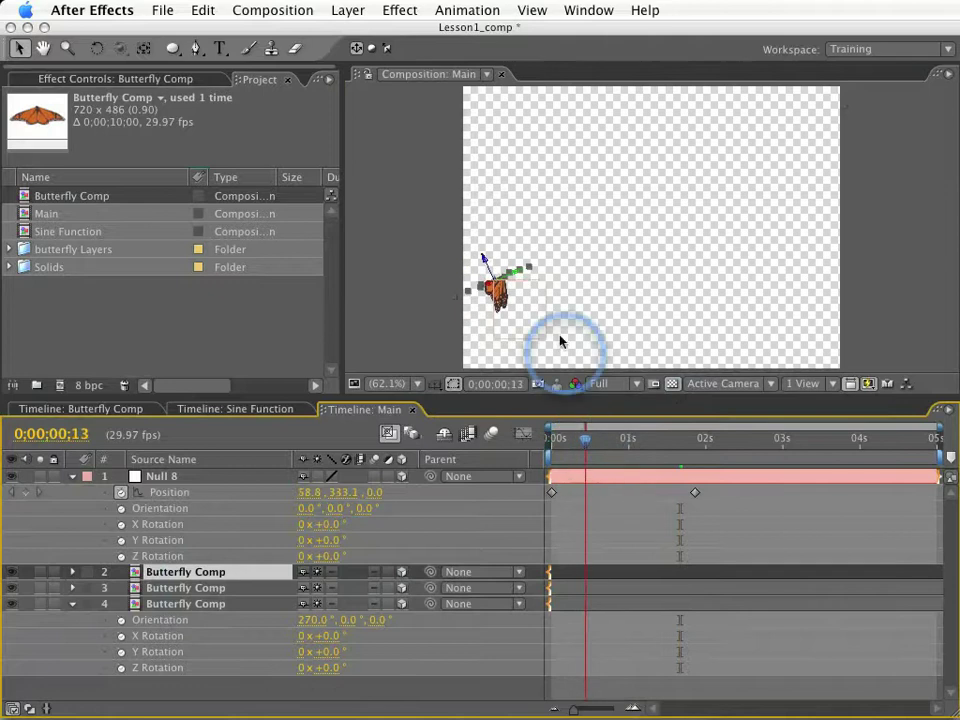
{"action": "key", "text": "space"}
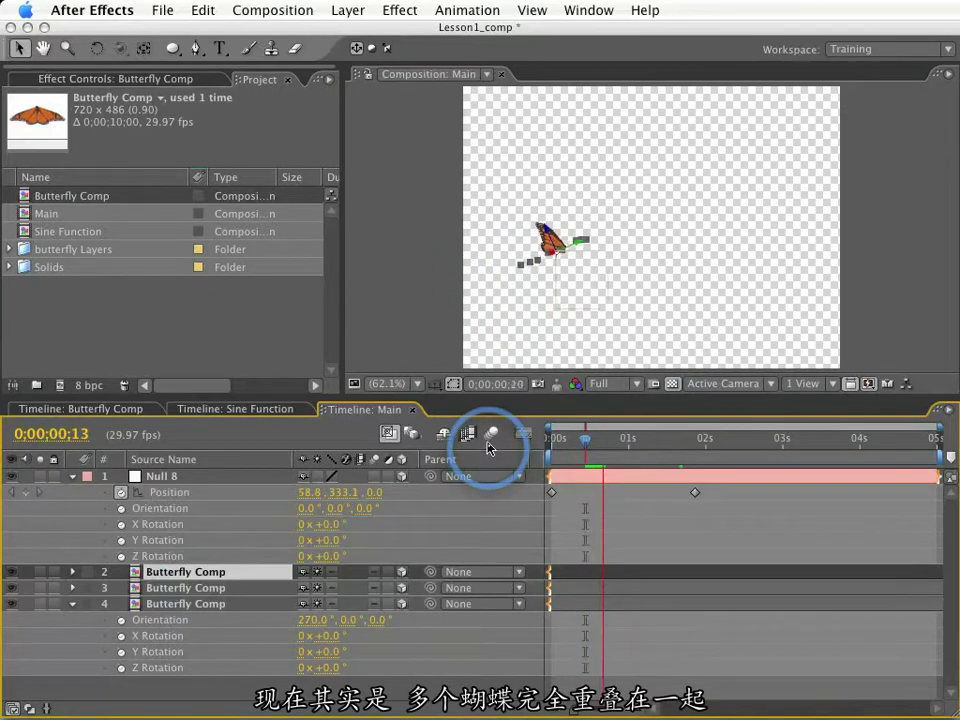
{"action": "left_click", "coordinate": [199, 600], "text": "shift"}
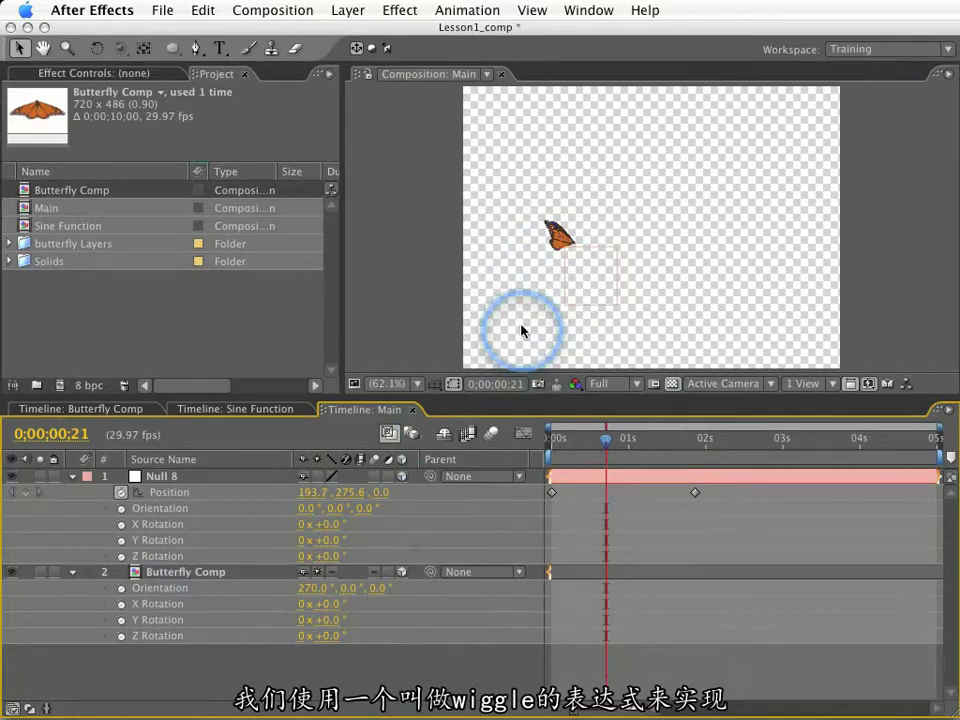
{"action": "left_click", "coordinate": [213, 578]}
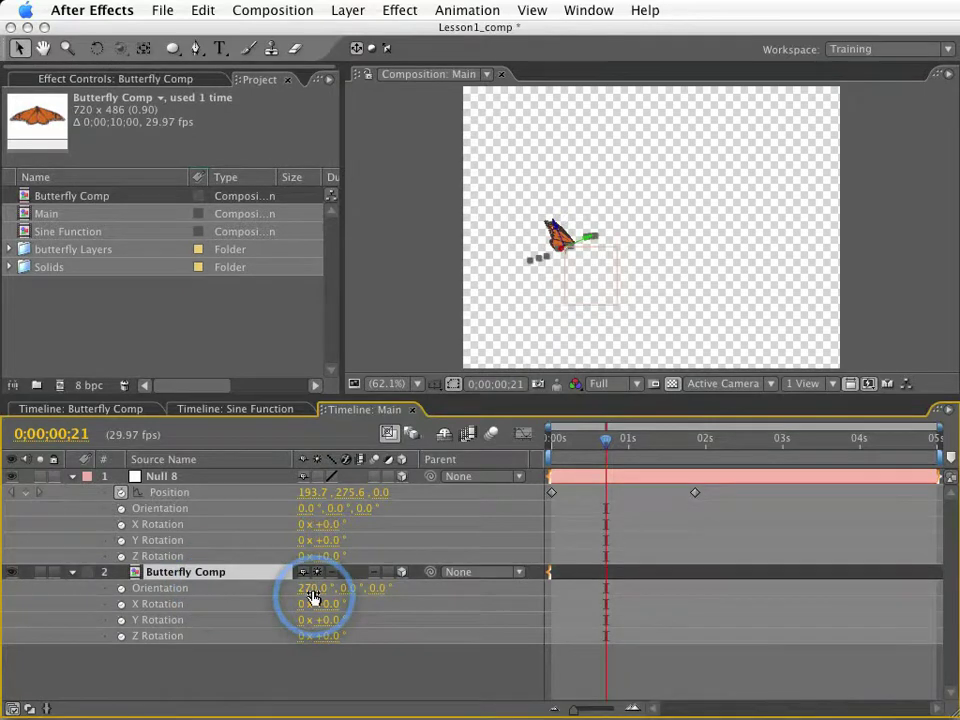
Append + wiggle(1, 100) to the butterfly's Null 8 Position expression
{"action": "key", "text": "p"}
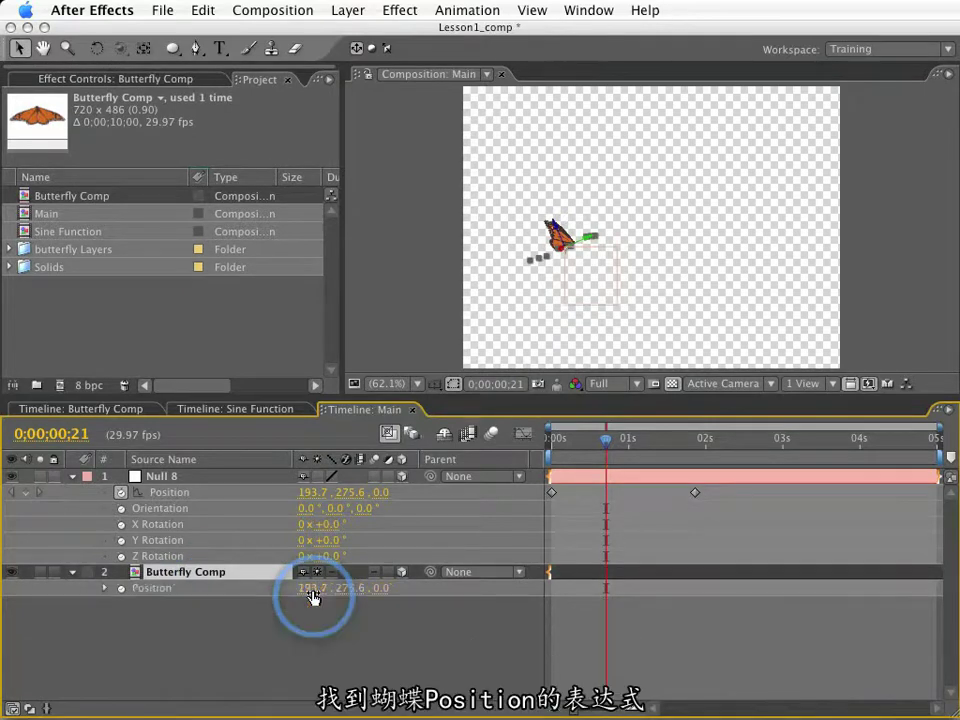
{"action": "key", "text": "e"}
{"action": "key", "text": "e"}
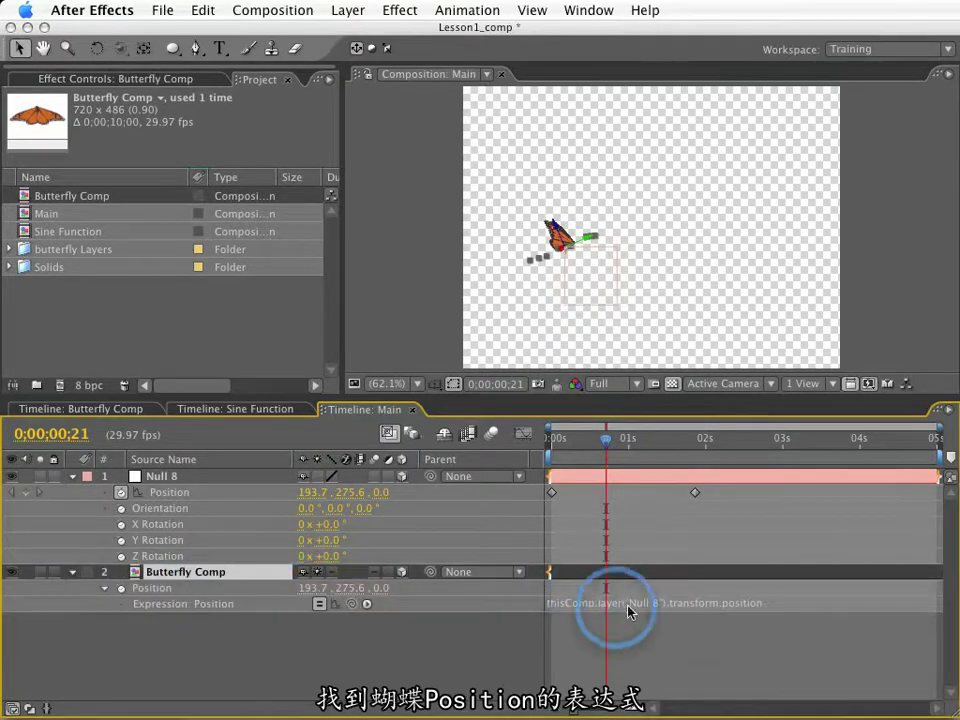
{"action": "left_click", "coordinate": [672, 606]}
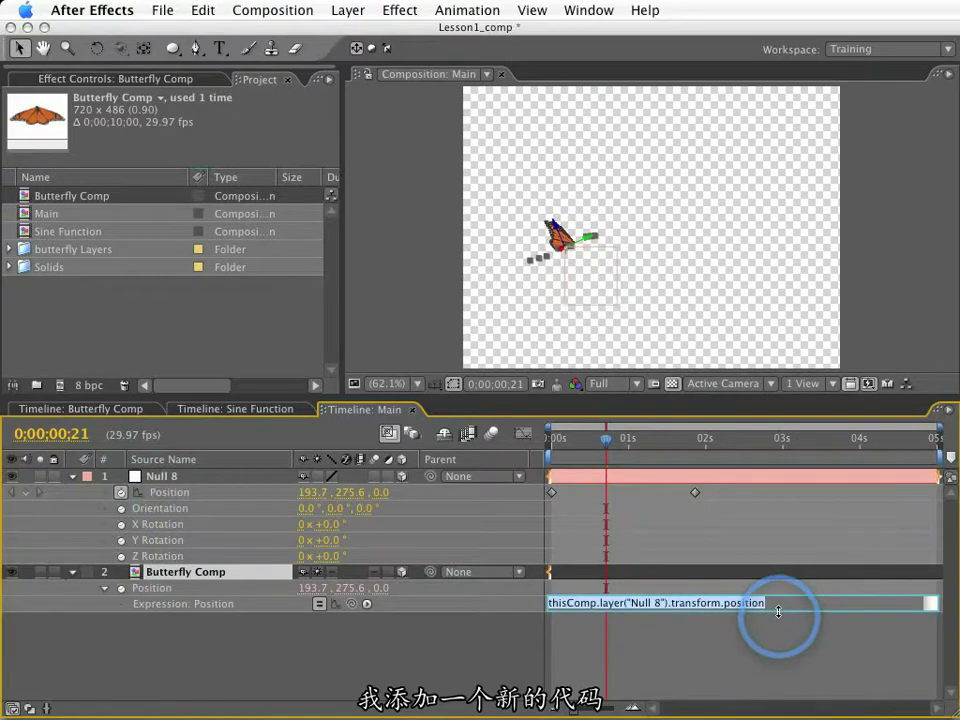
{"action": "left_click_drag", "start_coordinate": [780, 610], "coordinate": [789, 681]}
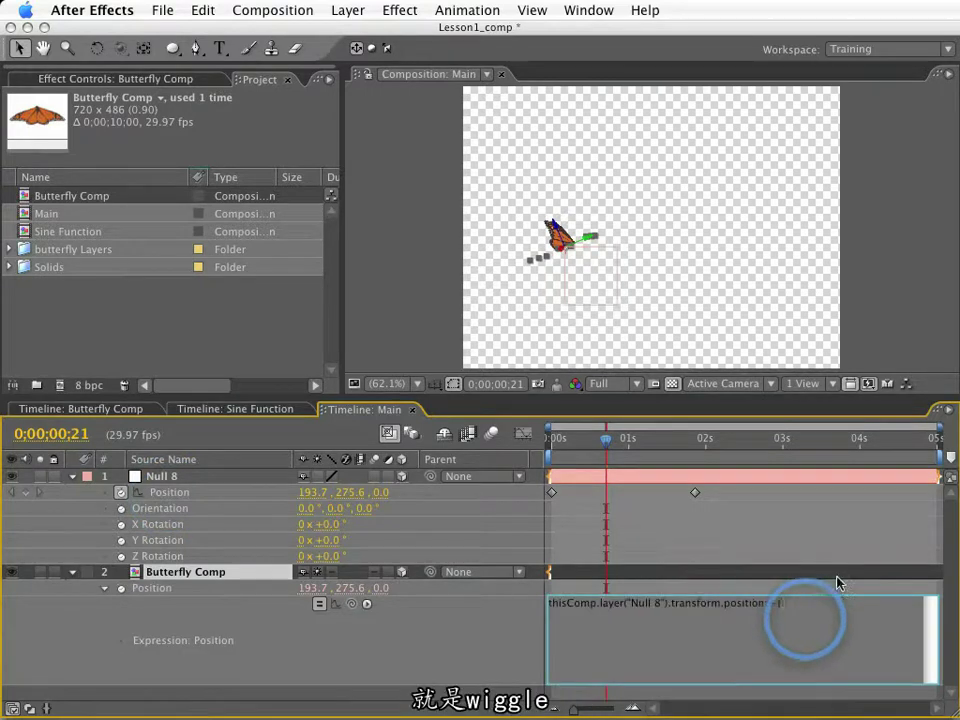
{"action": "type", "text": "igg"}
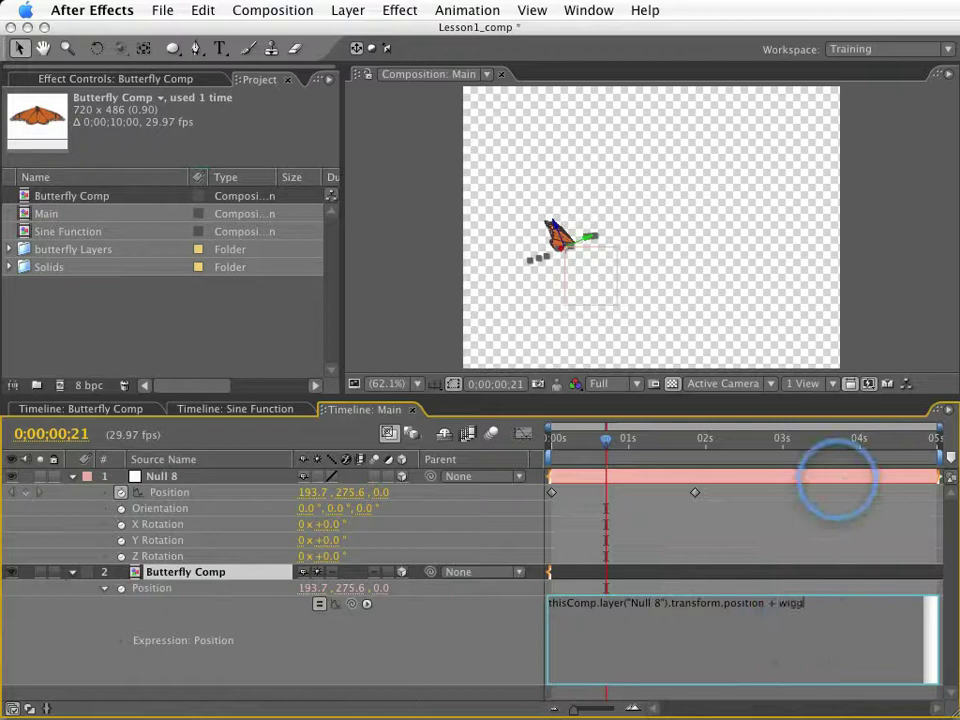
{"action": "type", "text": "le("}
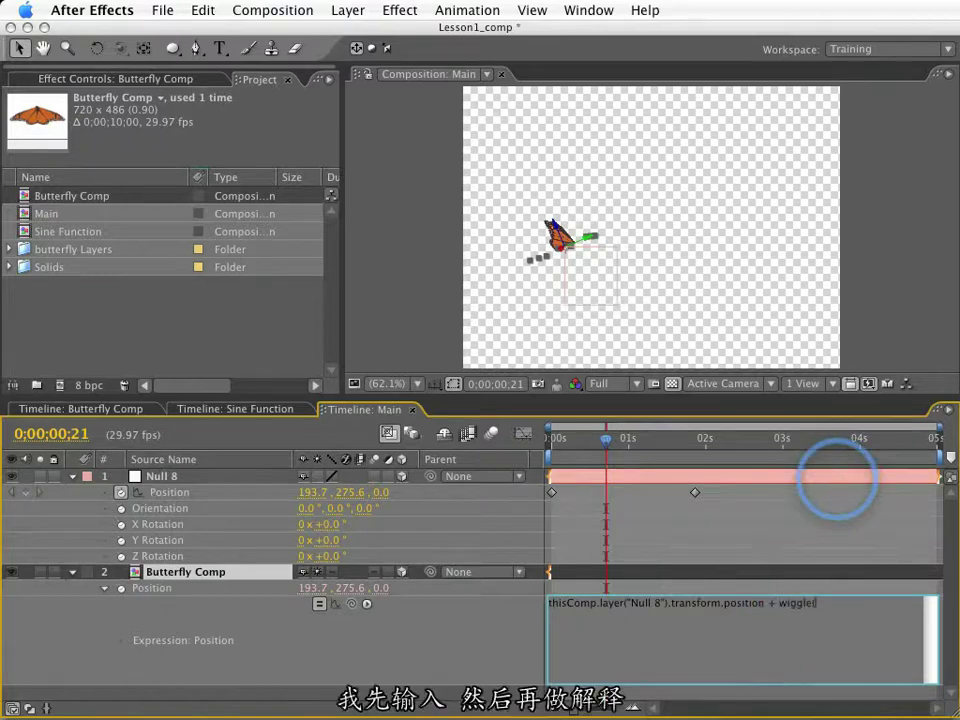
{"action": "type", "text": ")"}
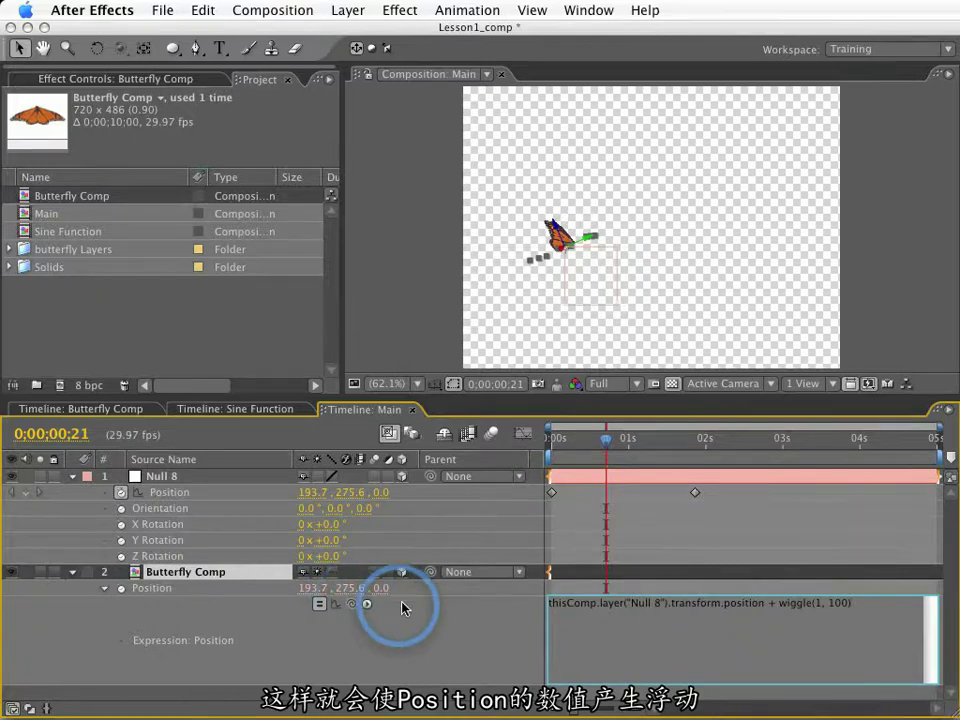
{"action": "left_click", "coordinate": [868, 670]}
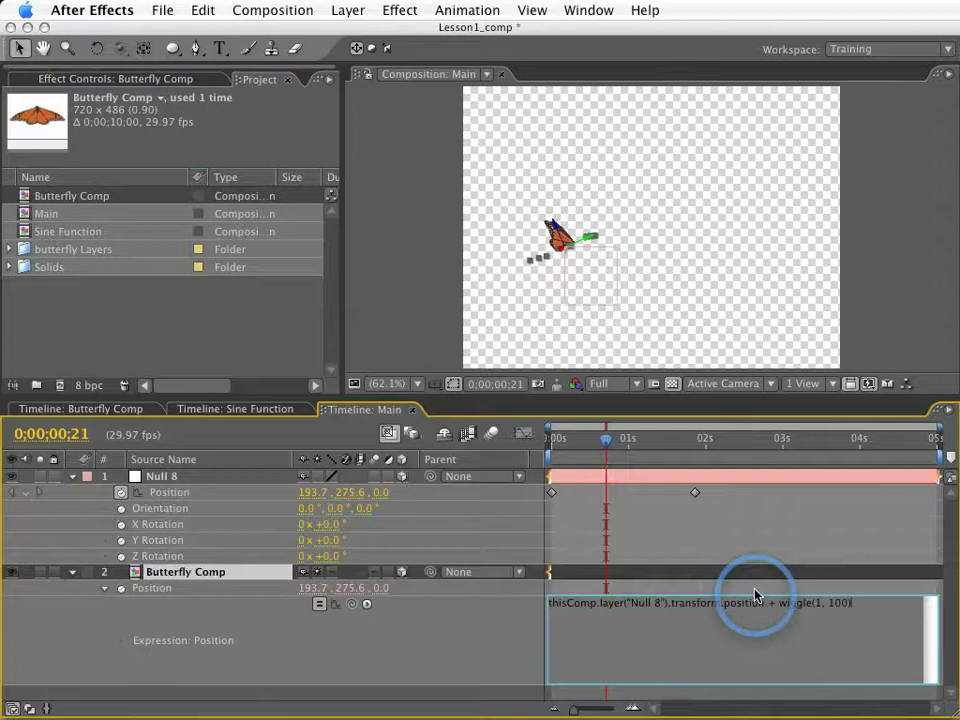
{"action": "key", "text": "KP_Enter"}
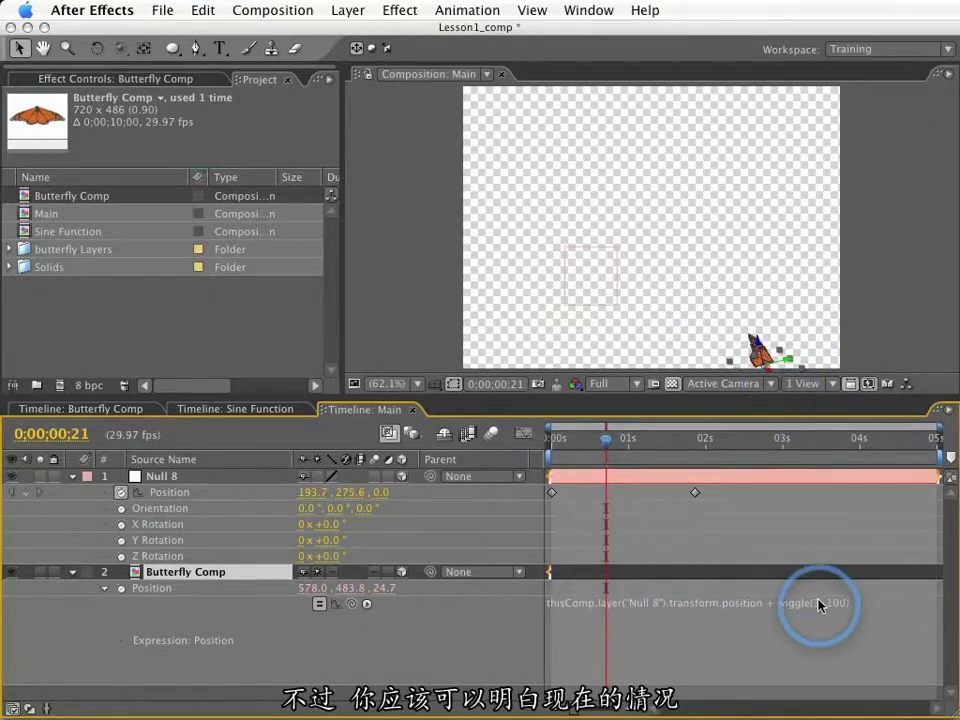
Add - position after wiggle(1, 100) and preview the butterfly wiggling along its path
{"action": "left_click", "coordinate": [850, 604]}
{"action": "type", "text": "0)"}
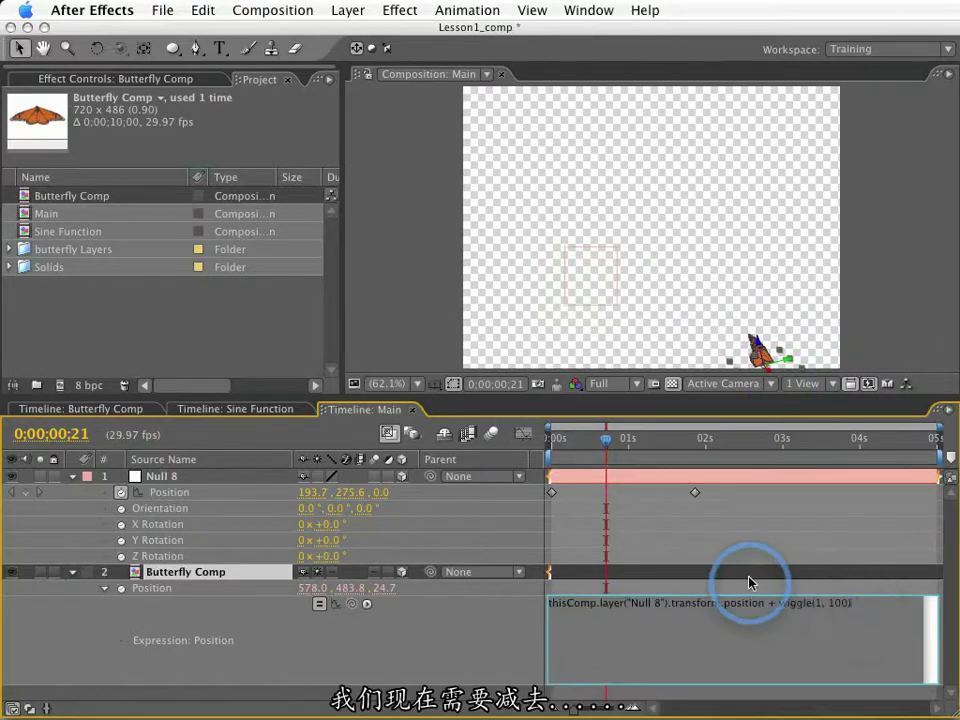
{"action": "type", "text": " - pos"}
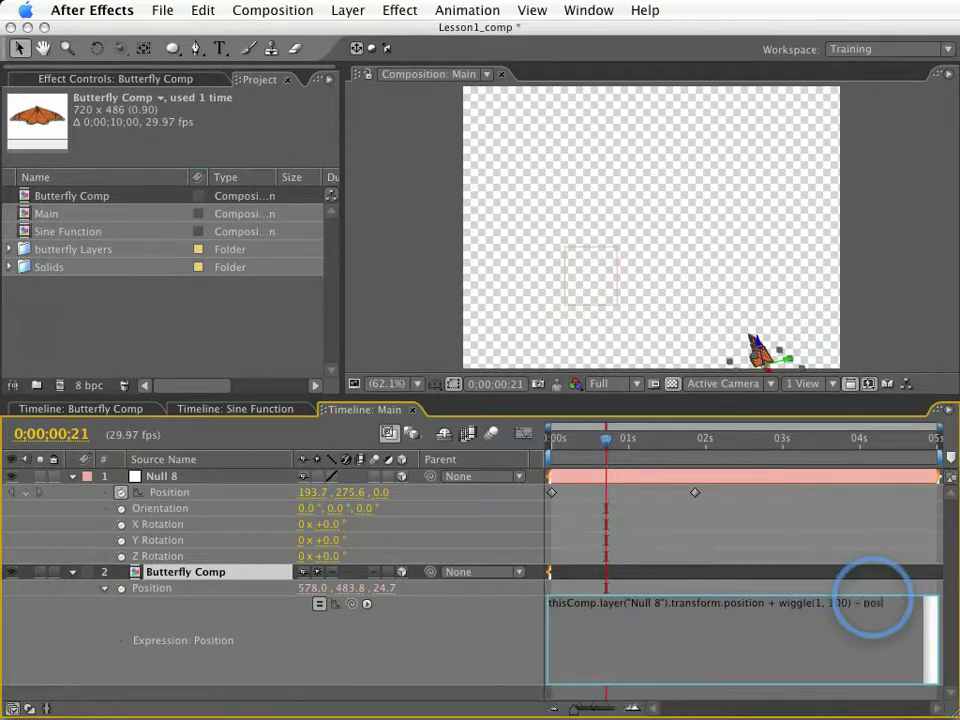
{"action": "type", "text": "ition"}
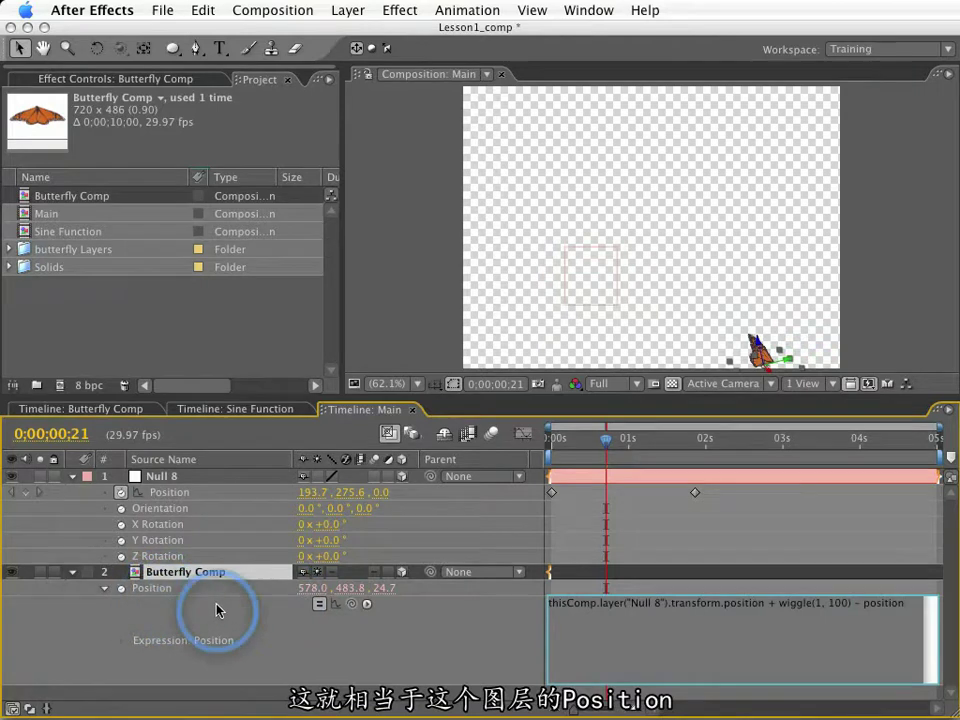
{"action": "left_click", "coordinate": [704, 566]}
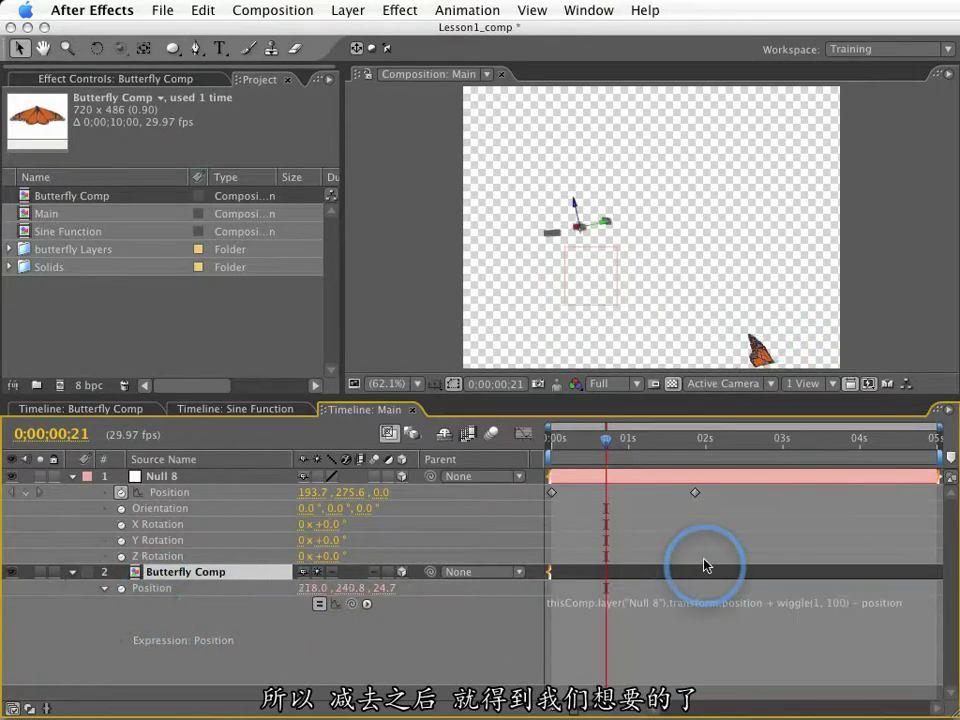
{"action": "key", "text": "space"}
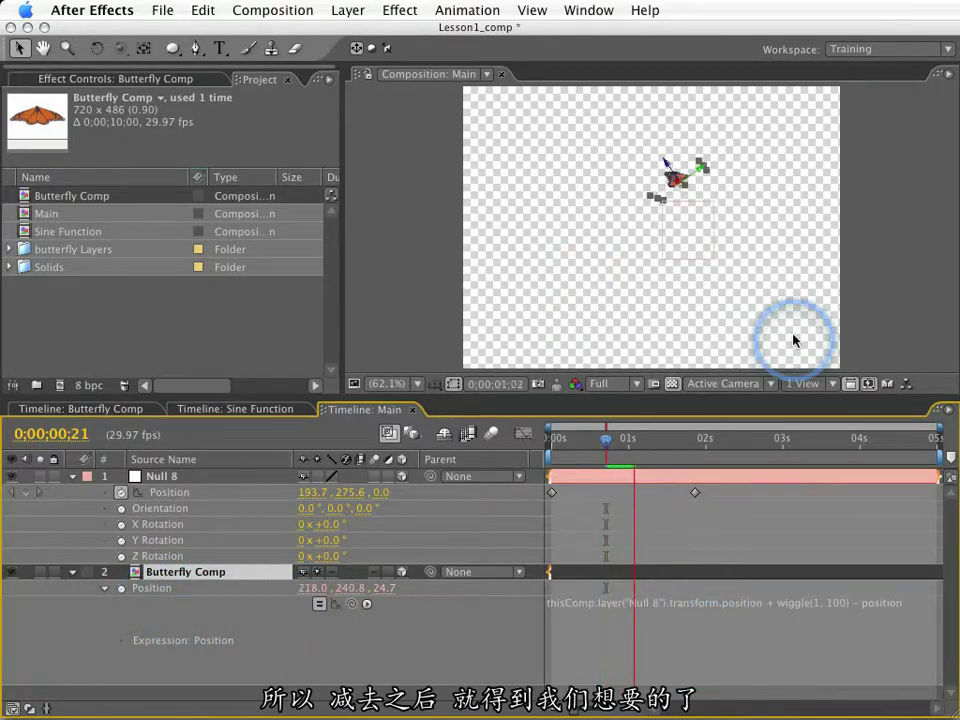
{"action": "key", "text": "space"}
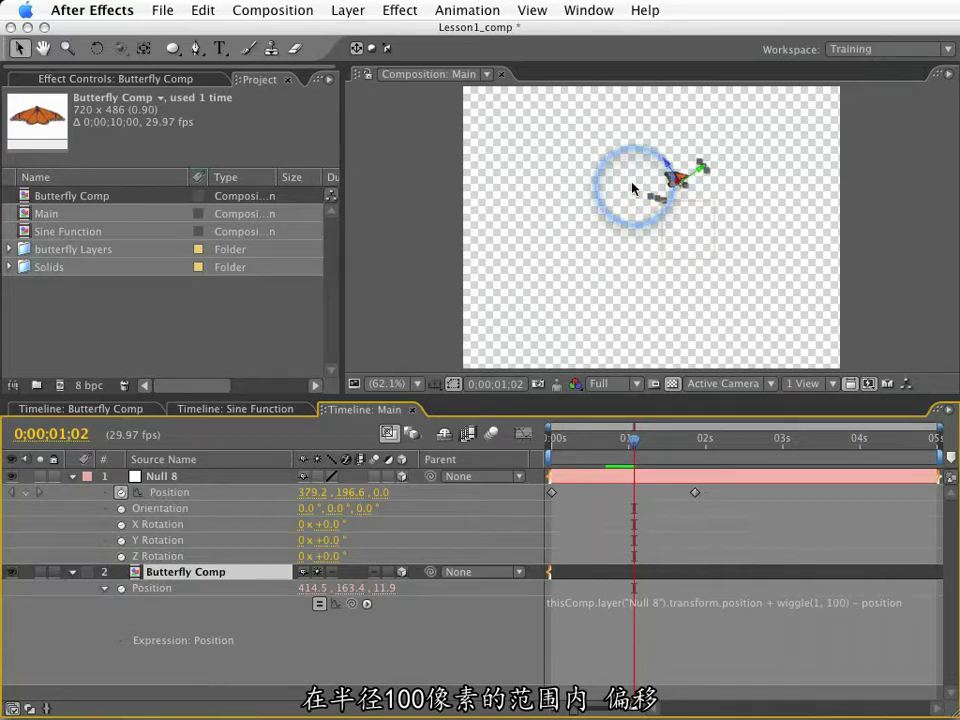
{"action": "left_click", "coordinate": [628, 440]}
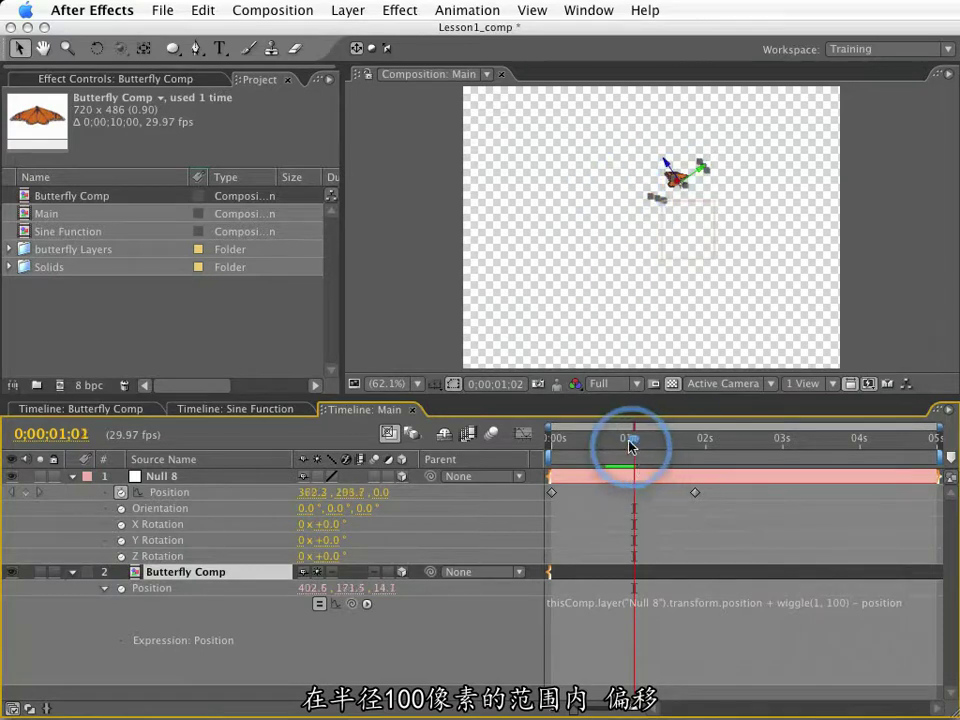
{"action": "left_click_drag", "start_coordinate": [628, 440], "coordinate": [549, 440]}
{"action": "key", "text": "space"}
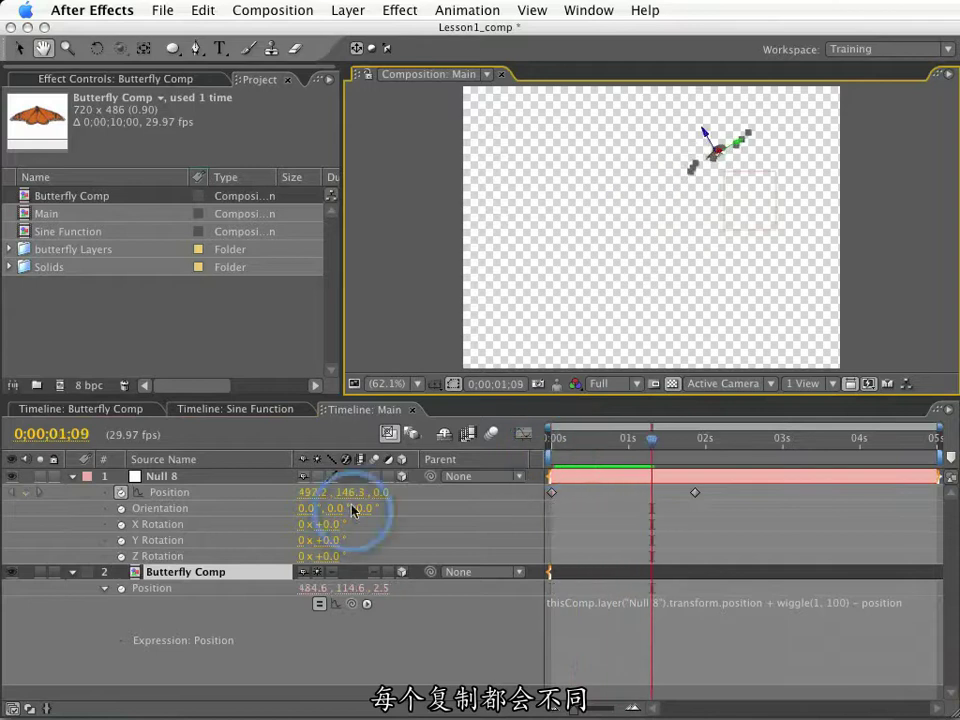
Stop the preview and duplicate the Butterfly Comp layer into five butterfly layers
{"action": "left_click", "coordinate": [182, 572]}
{"action": "key", "text": "super+d"}
{"action": "key", "text": "super+d"}
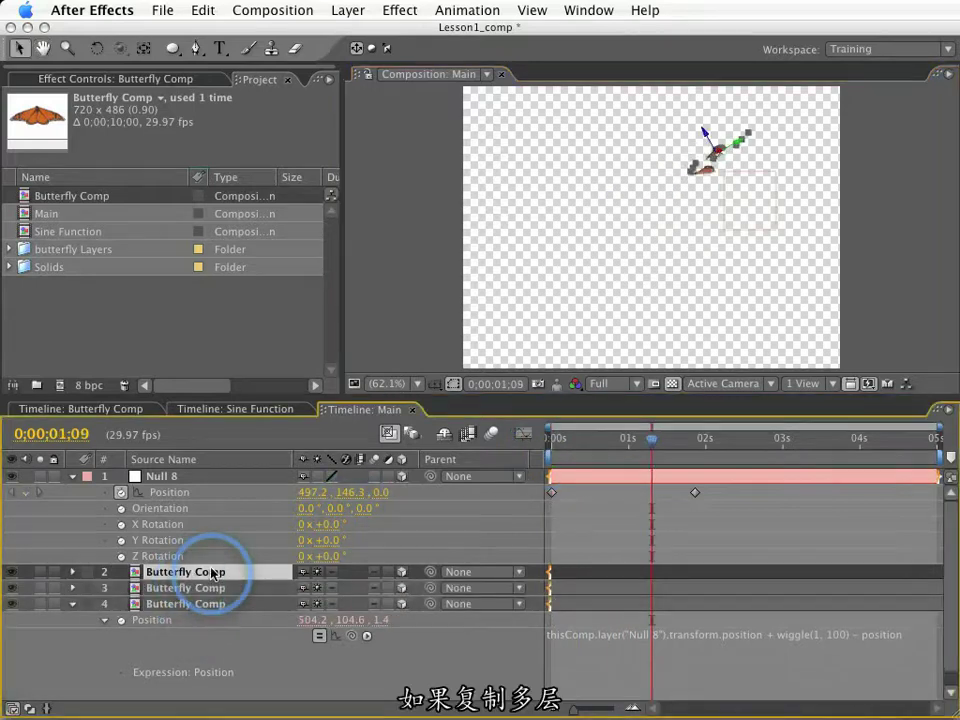
{"action": "key", "text": "super+d"}
{"action": "key", "text": "super+d"}
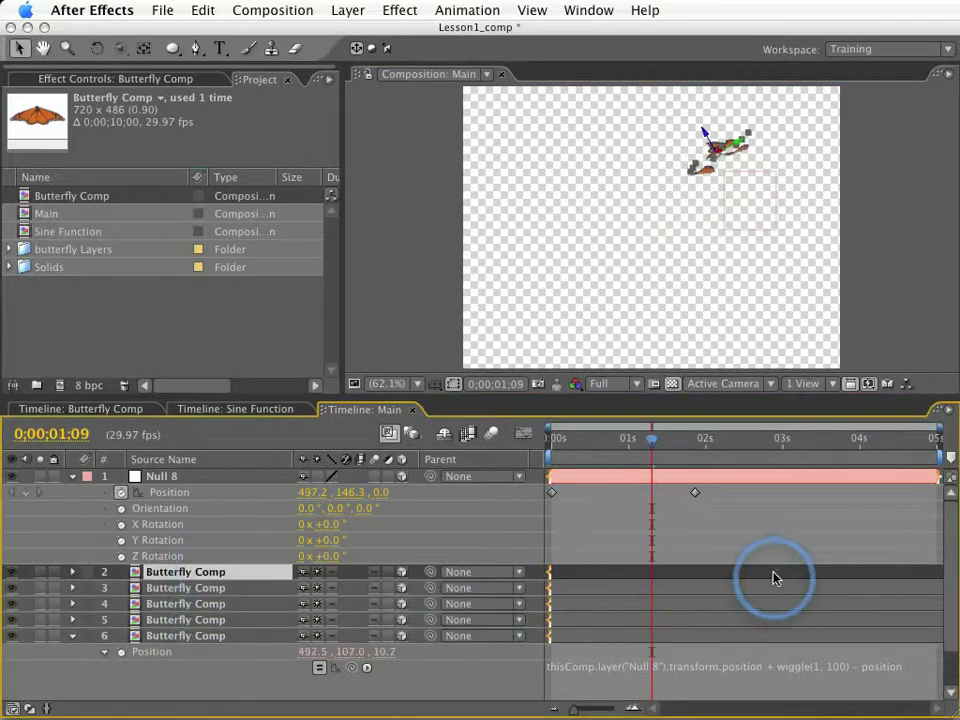
Slide layers 2–5 left by different amounts in the timeline, then preview the staggered flock
{"action": "left_click_drag", "start_coordinate": [772, 578], "coordinate": [744, 577]}
{"action": "left_click_drag", "start_coordinate": [674, 591], "coordinate": [621, 598]}
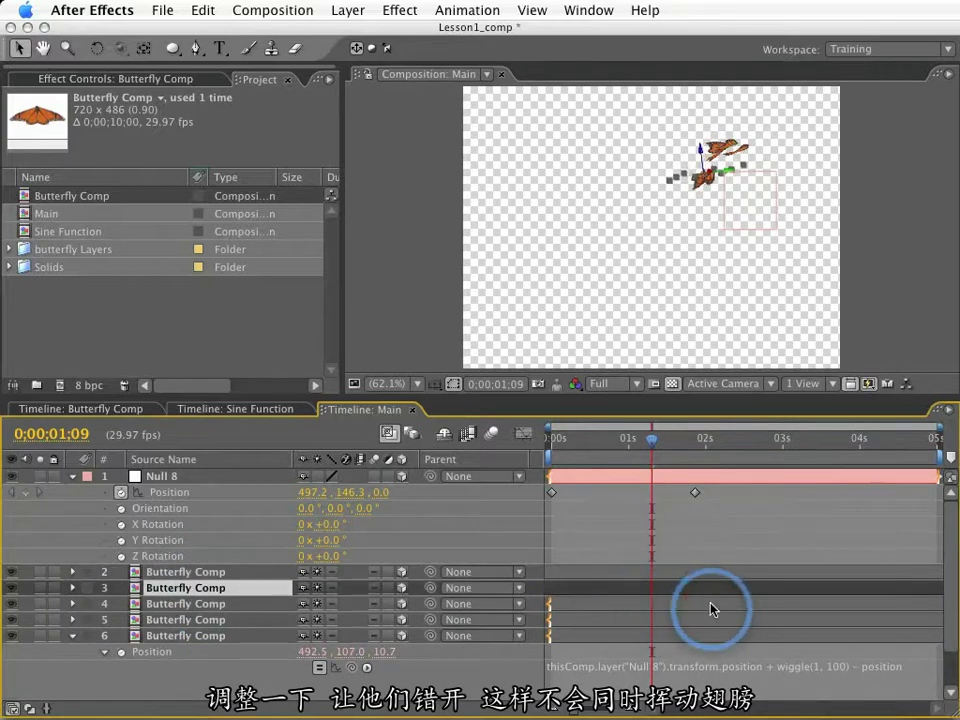
{"action": "left_click_drag", "start_coordinate": [711, 606], "coordinate": [654, 606]}
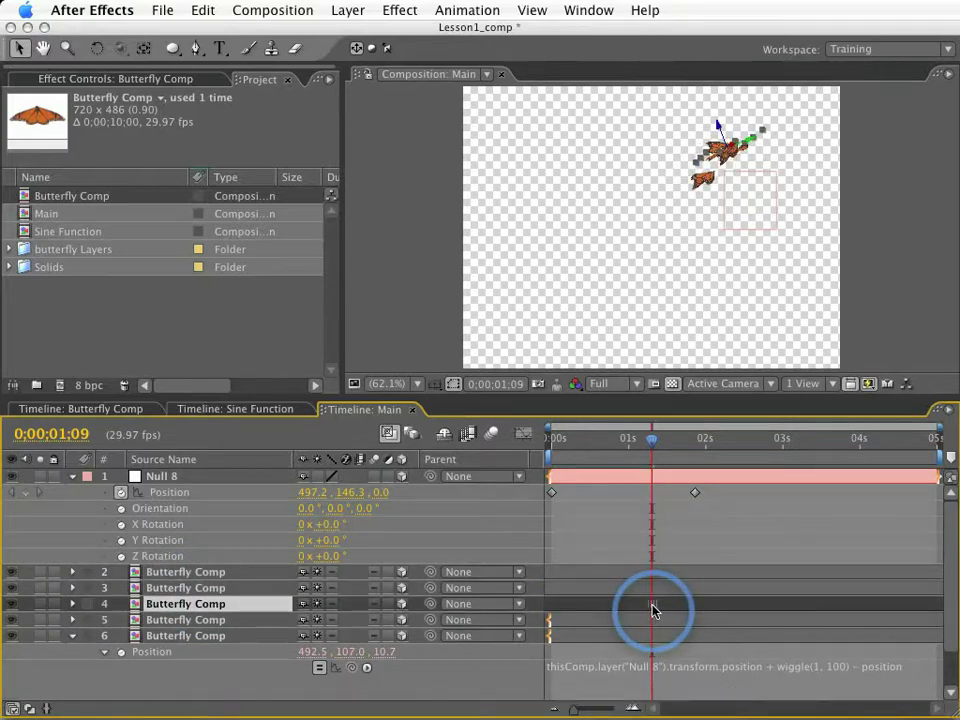
{"action": "left_click_drag", "start_coordinate": [739, 626], "coordinate": [628, 621]}
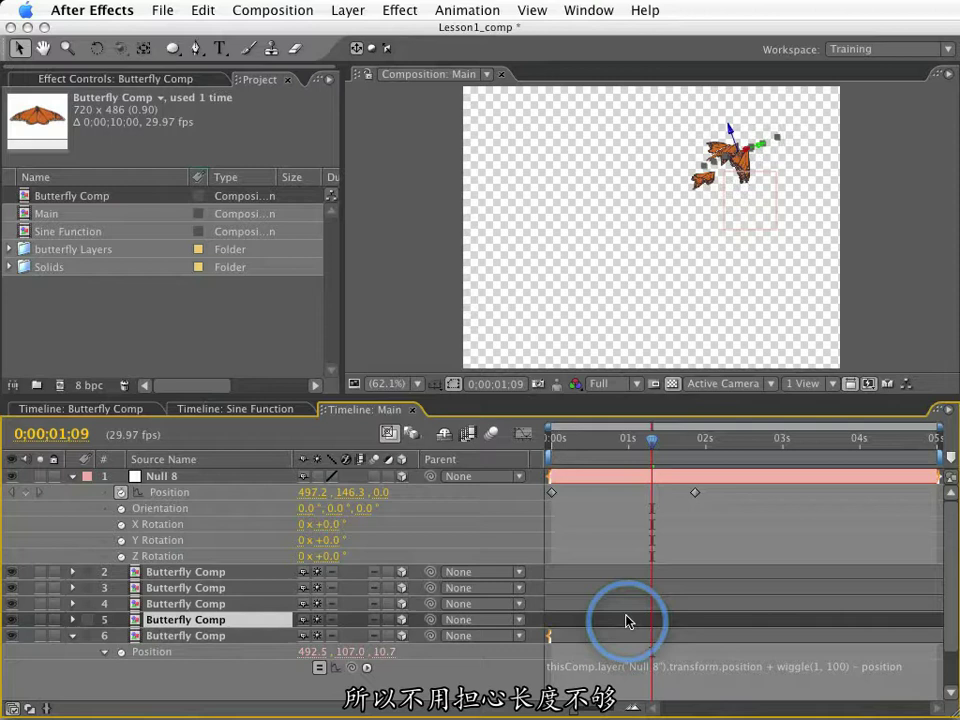
{"action": "key", "text": "KP_0"}
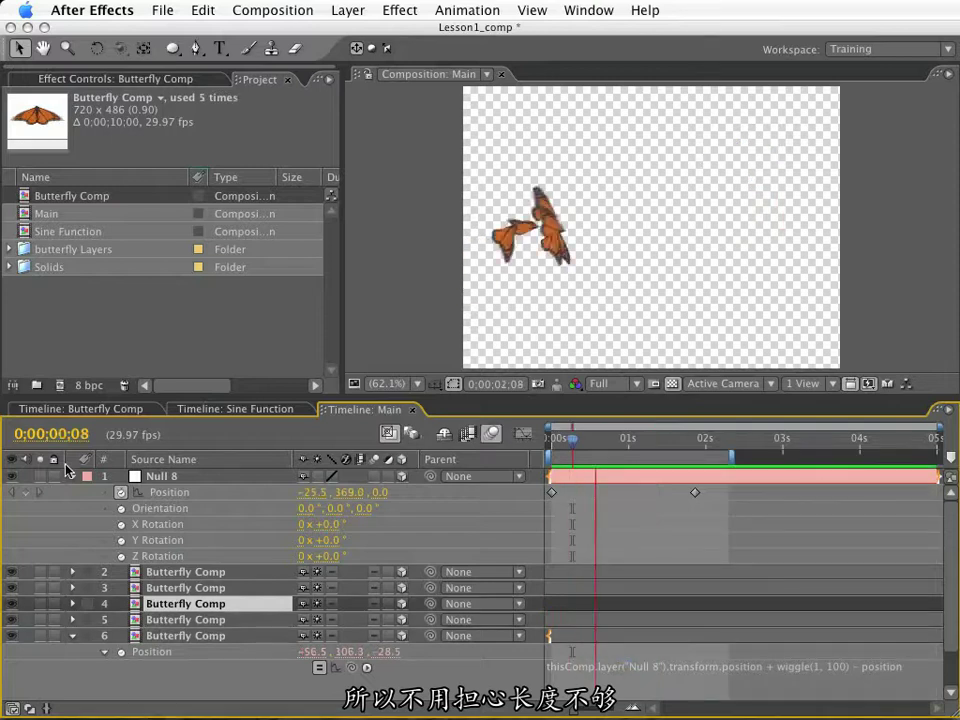